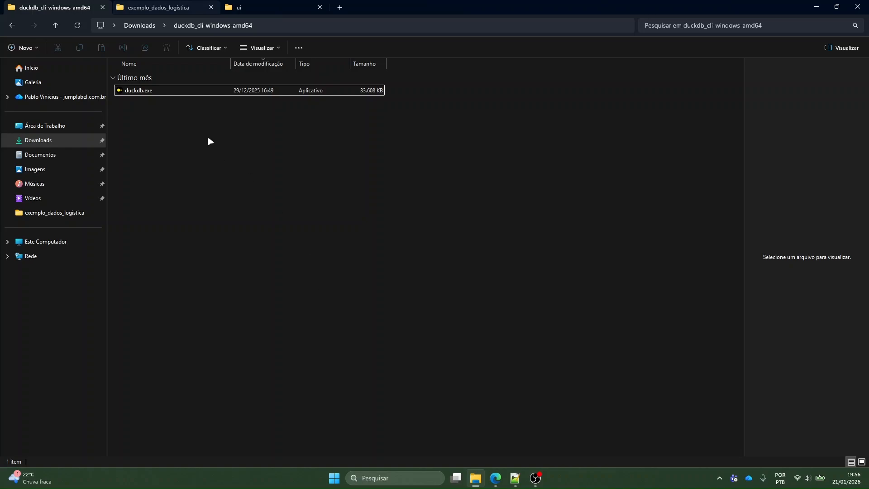
Launch duckdb.exe from the duckdb_cli-windows-amd64 folder and move its console window clear of the file list
{"action": "left_click_drag", "start_coordinate": [192, 130], "coordinate": [143, 59]}
{"action": "left_click", "coordinate": [158, 97]}
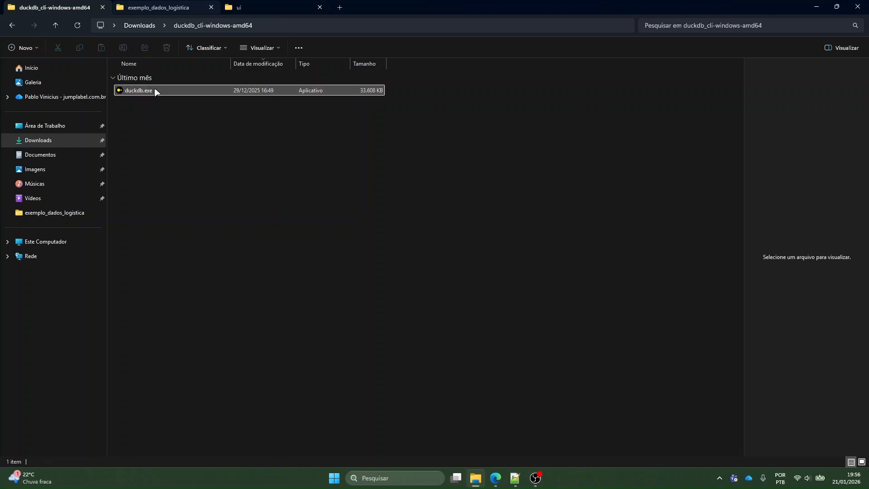
{"action": "mouse_move", "coordinate": [155, 91]}
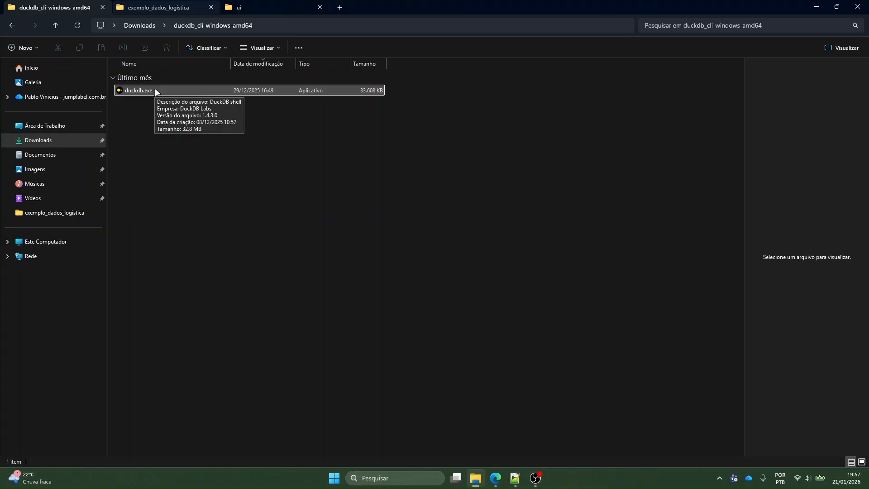
{"action": "double_click", "coordinate": [154, 91]}
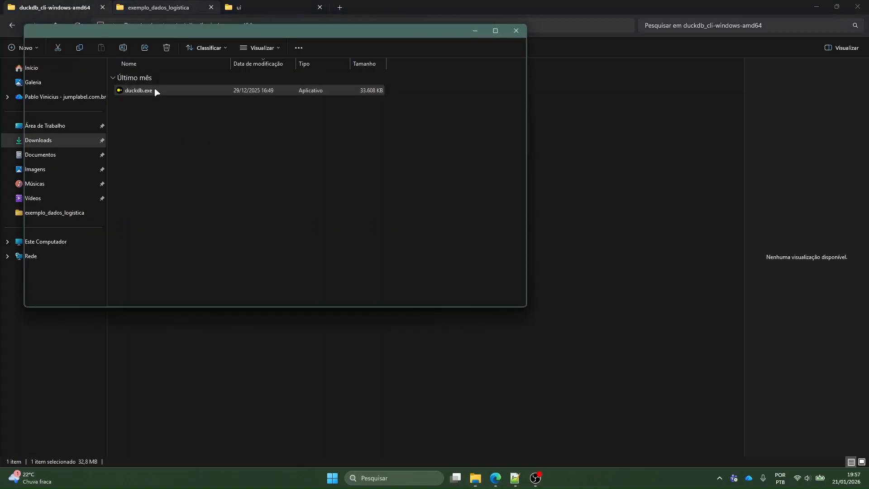
{"action": "left_click_drag", "start_coordinate": [362, 132], "coordinate": [385, 145]}
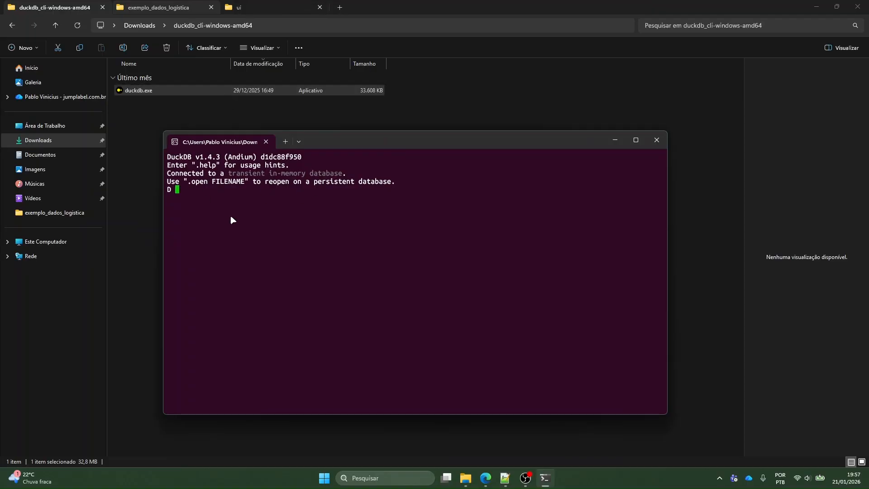
{"action": "left_click_drag", "start_coordinate": [332, 140], "coordinate": [356, 145]}
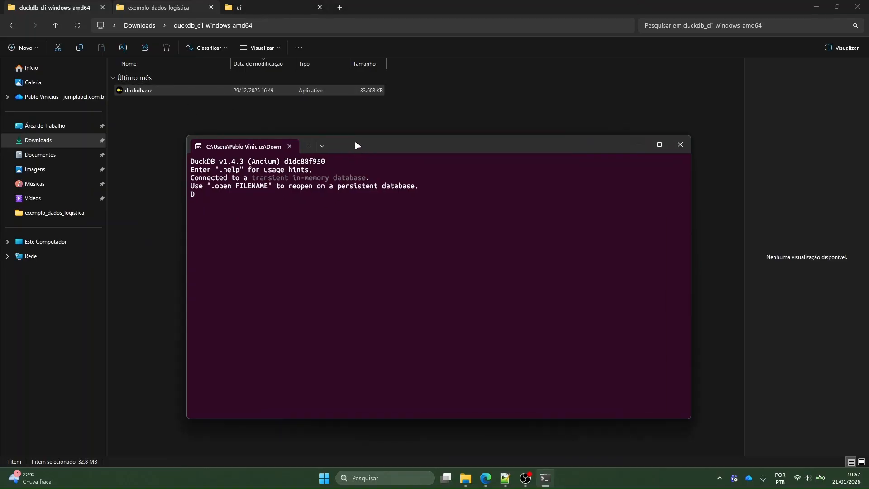
{"action": "mouse_move", "coordinate": [381, 148]}
{"action": "left_mouse_down"}
{"action": "mouse_move", "coordinate": [416, 144]}
{"action": "mouse_move", "coordinate": [368, 153]}
{"action": "left_mouse_up"}
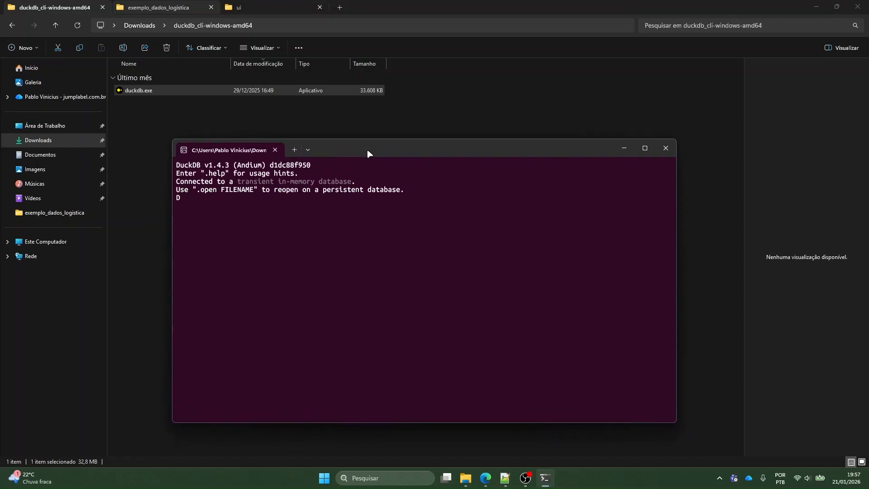
Open the exemplo_dados_logistica folder and copy the path of dados_logistica_10000_Jan25.csv
{"action": "left_click", "coordinate": [172, 9]}
{"action": "key", "text": "alt+Tab"}
{"action": "left_click_drag", "start_coordinate": [376, 153], "coordinate": [430, 161]}
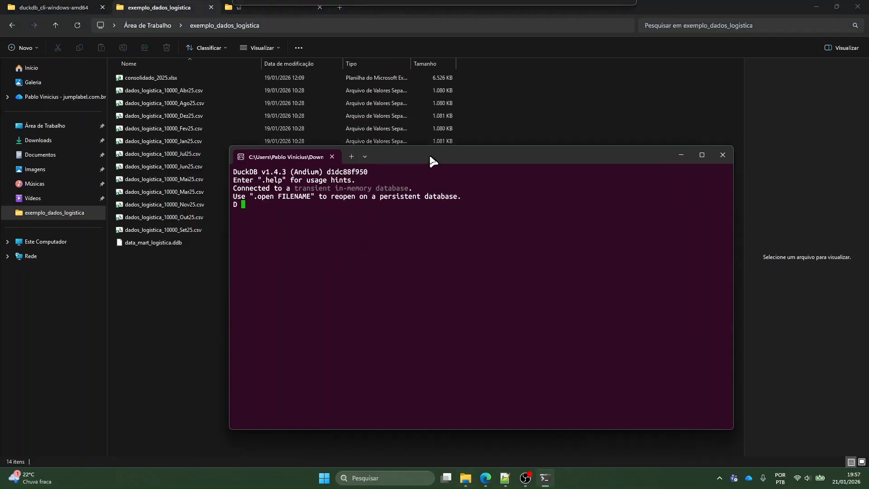
{"action": "left_click", "coordinate": [197, 105]}
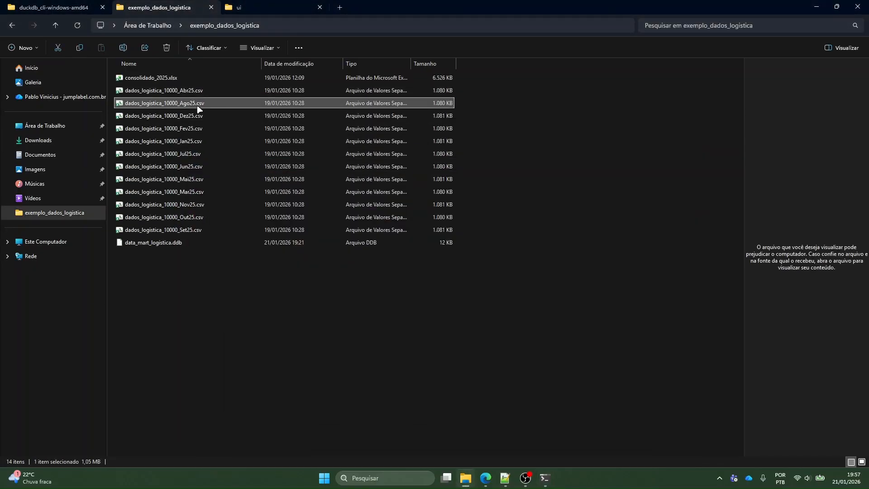
{"action": "left_click", "coordinate": [198, 93]}
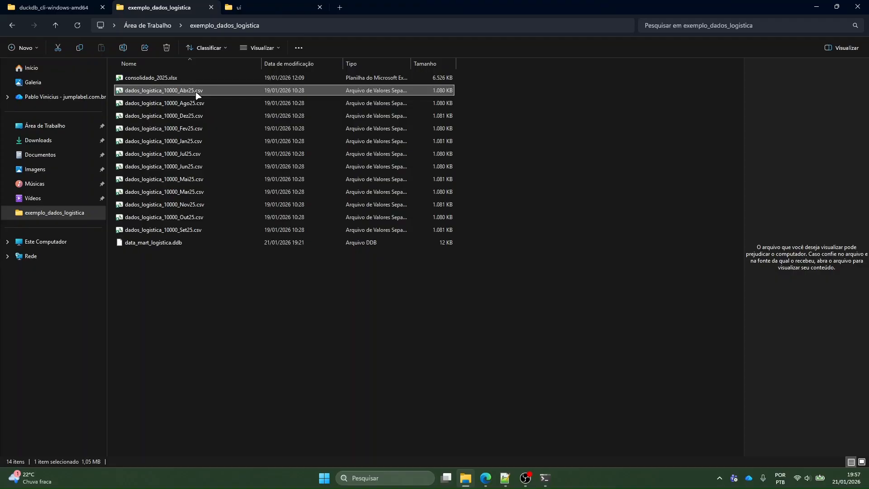
{"action": "left_click", "coordinate": [309, 267]}
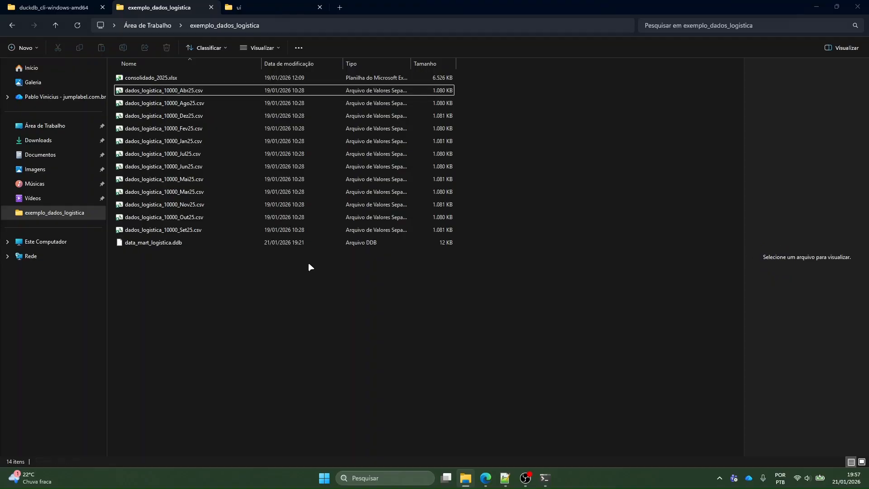
{"action": "left_click", "coordinate": [177, 166]}
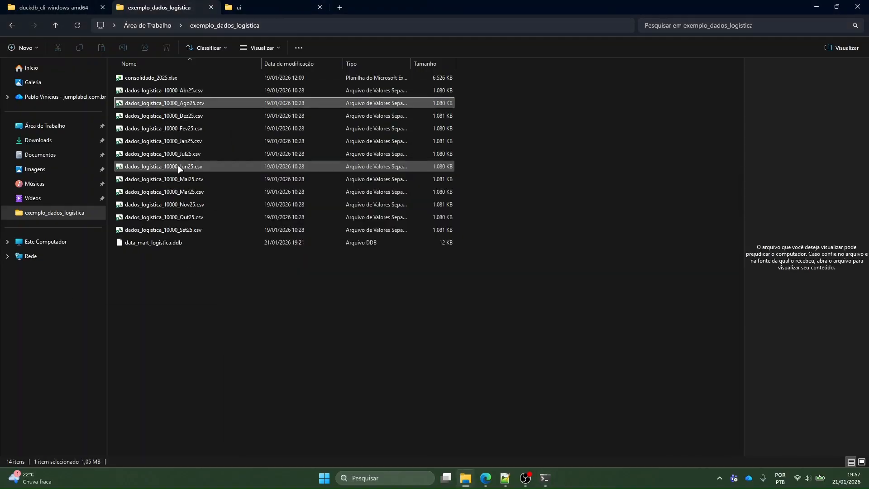
{"action": "right_click", "coordinate": [182, 141]}
{"action": "left_click", "coordinate": [252, 271]}
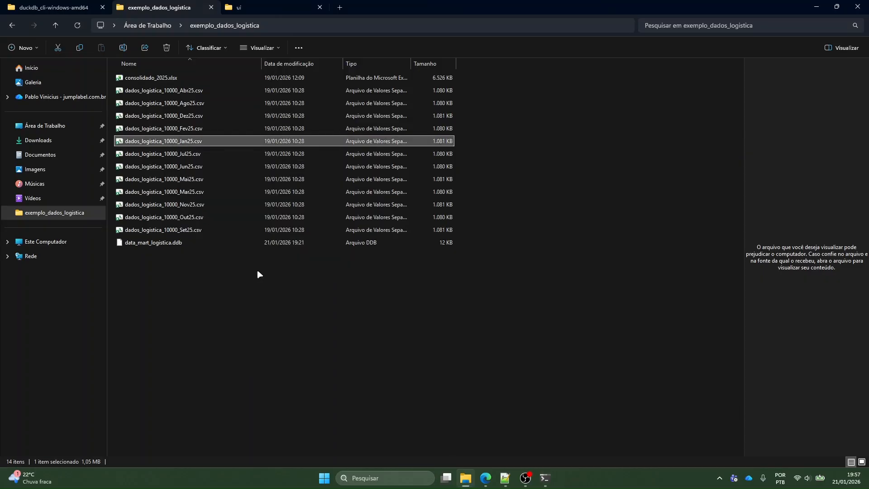
In the DuckDB console, run a select * query on the copied January CSV path with limit 10
{"action": "key", "text": "alt+Tab"}
{"action": "type", "text": "D "}
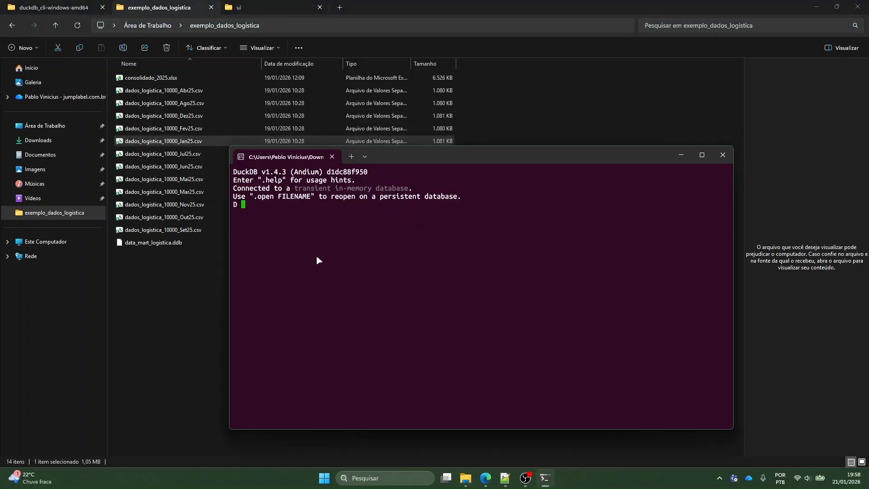
{"action": "type", "text": "selec"}
{"action": "key", "text": "BackSpace"}
{"action": "key", "text": "BackSpace"}
{"action": "key", "text": "BackSpace"}
{"action": "key", "text": "BackSpace"}
{"action": "key", "text": "BackSpace"}
{"action": "type", "text": "select * from"}
{"action": "type", "text": "\"C:\\Users\\Pablo Vinicius\\Desktop\\exemplo_dados_logistica\\dados_logistica_10000_Jan25.csv\""}
{"action": "type", "text": "limit1"}
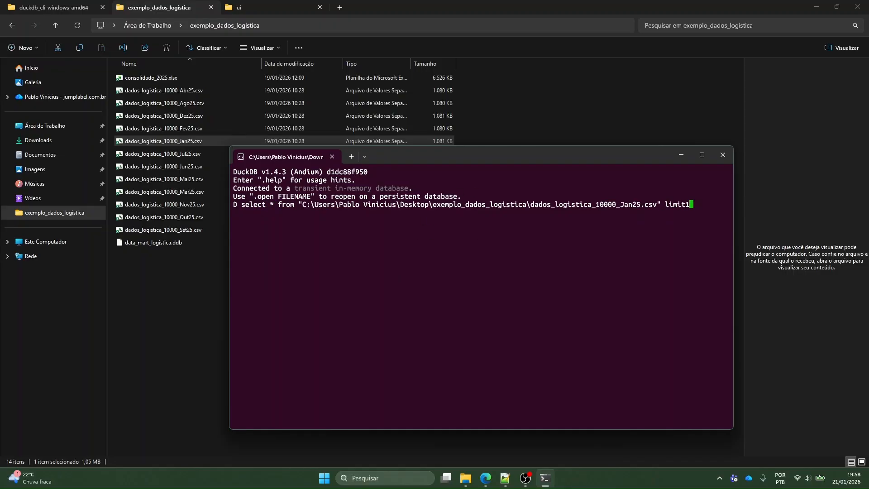
{"action": "key", "text": "BackSpace"}
{"action": "type", "text": "10;"}
{"action": "key", "text": "Return"}
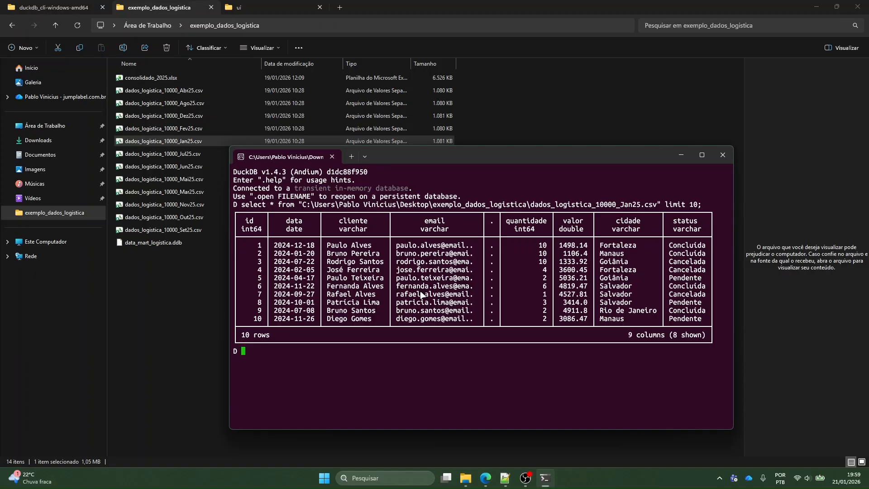
Try to write a multi-line query selecting id, data and cliente from the January CSV with limit 10
{"action": "type", "text": "select id, data, cliente"}
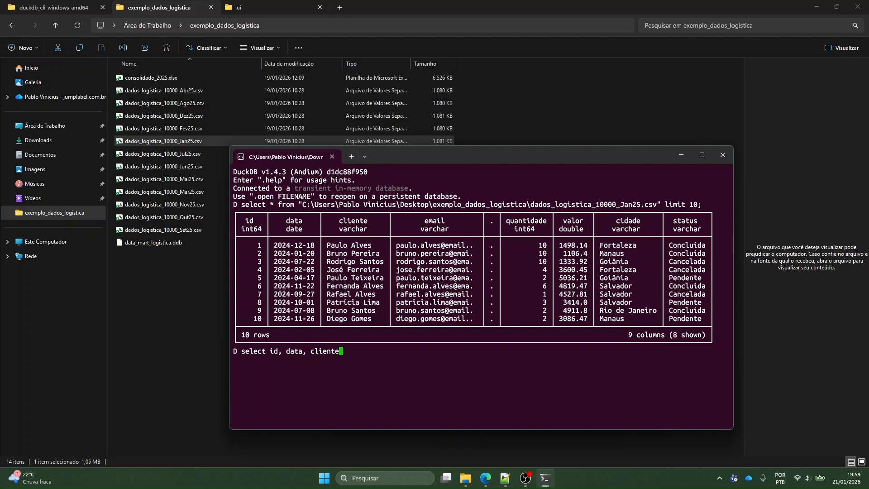
{"action": "key", "text": "Return"}
{"action": "key", "text": "Return"}
{"action": "type", "text": "from"}
{"action": "type", "text": "\"C:\\Users\\Pablo Vinicius\\Desktop\\exemplo_dados_logistica\\dados_logistica_10000_Jan25.csv\""}
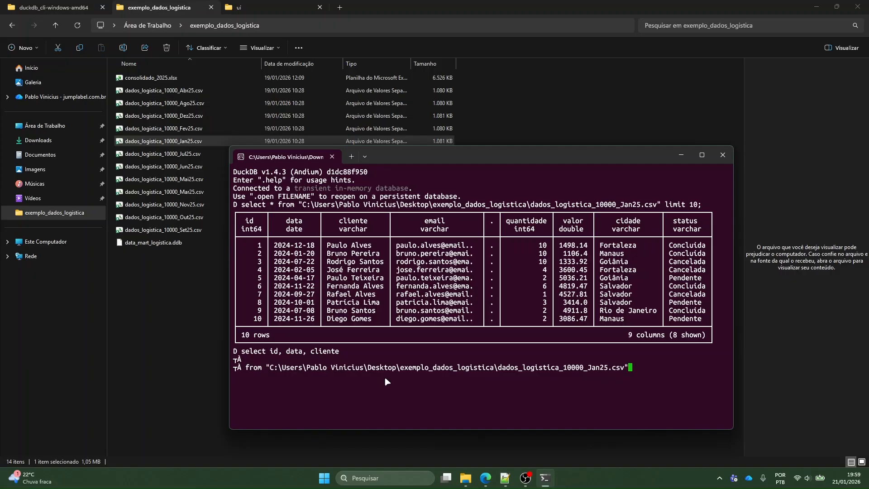
{"action": "key", "text": "Return"}
{"action": "type", "text": "limit 10"}
Step back and forth through the previously entered query lines in the console history
{"action": "key", "text": "Up"}
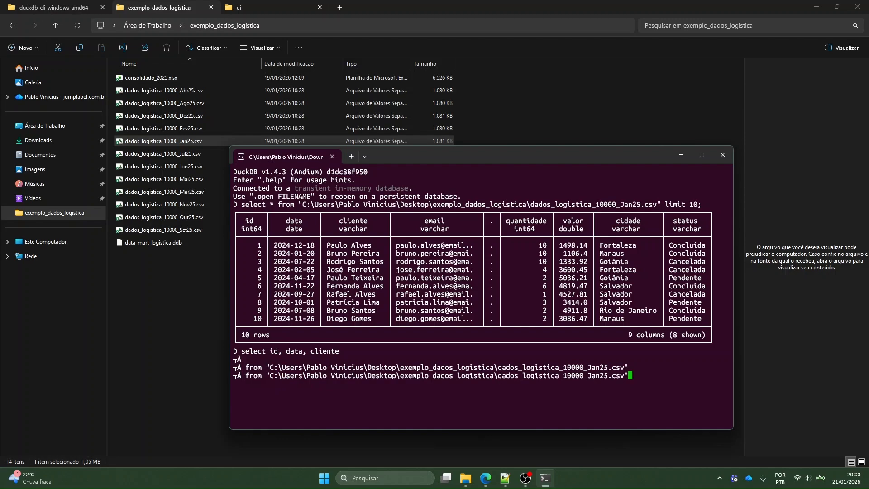
{"action": "key", "text": "Up"}
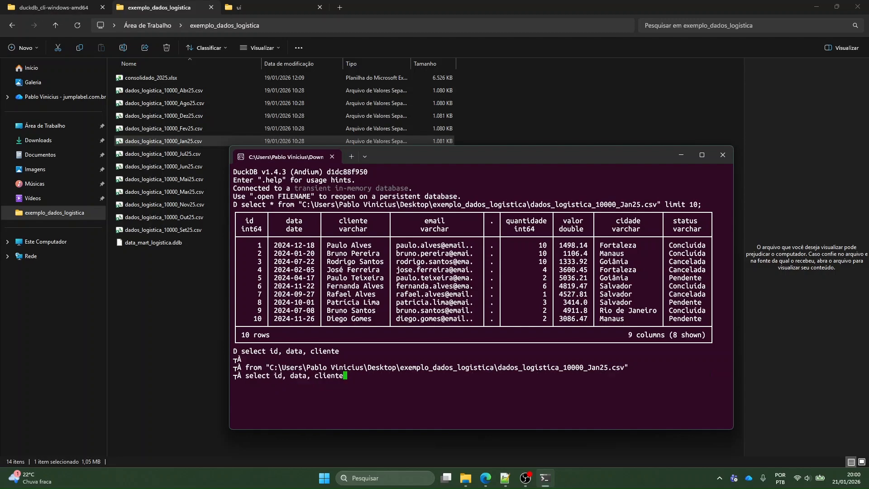
{"action": "key", "text": "Down"}
{"action": "key", "text": "Up"}
{"action": "key", "text": "Up"}
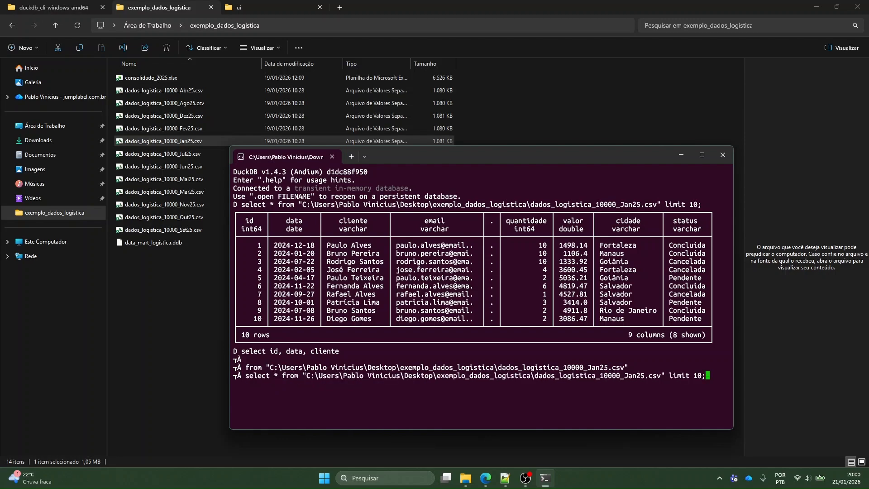
{"action": "key", "text": "Down"}
{"action": "key", "text": "Down"}
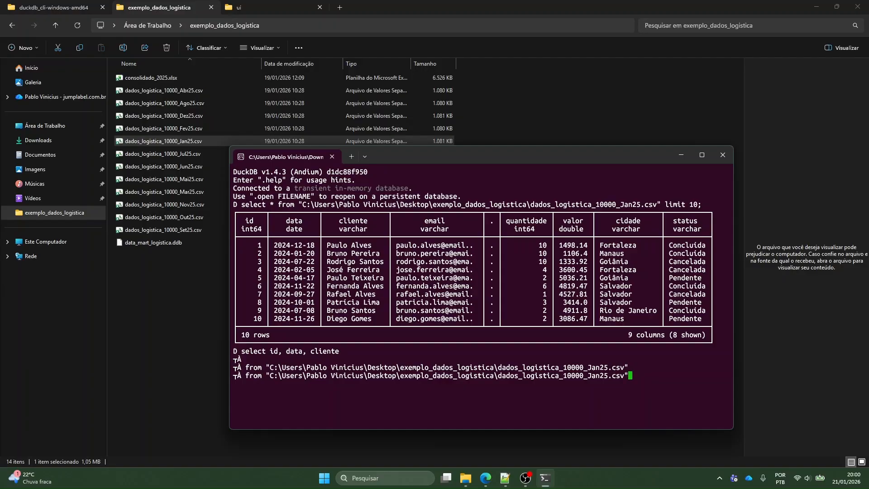
Close the current DuckDB console and launch duckdb.exe again from the duckdb_cli-windows-amd64 folder
{"action": "left_click", "coordinate": [722, 155]}
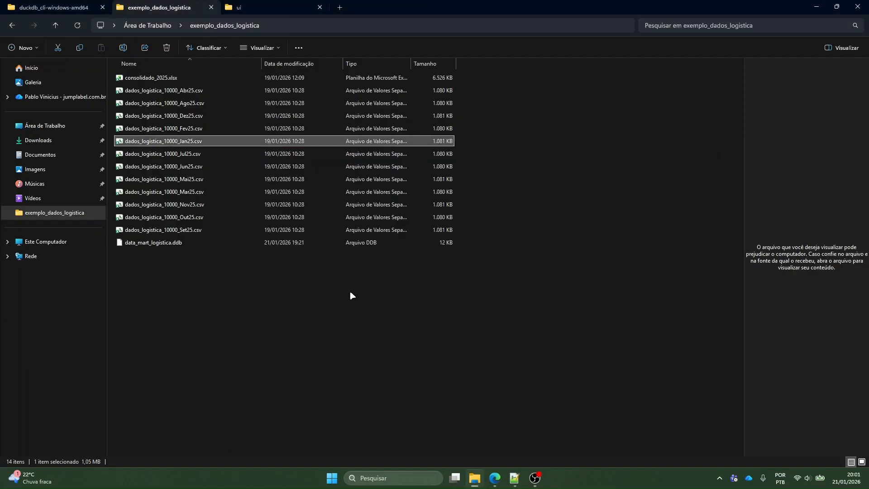
{"action": "left_click", "coordinate": [95, 11]}
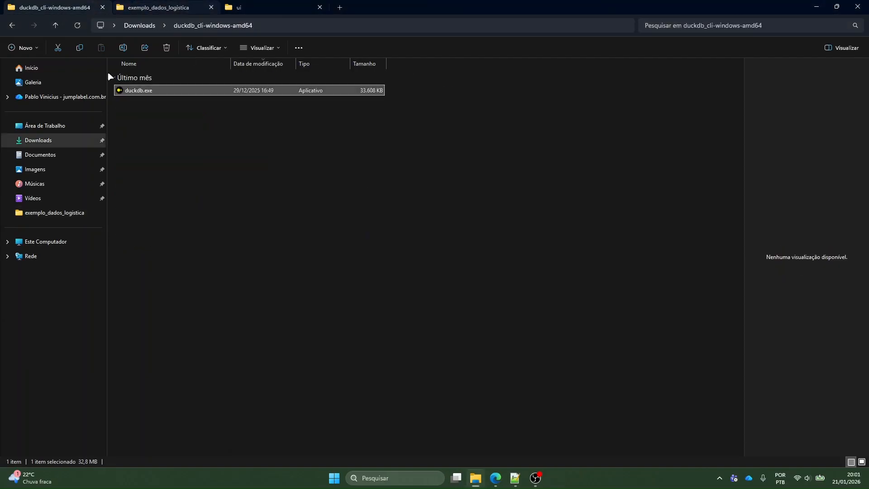
{"action": "left_click", "coordinate": [180, 161]}
{"action": "left_click", "coordinate": [153, 91]}
{"action": "double_click", "coordinate": [153, 91]}
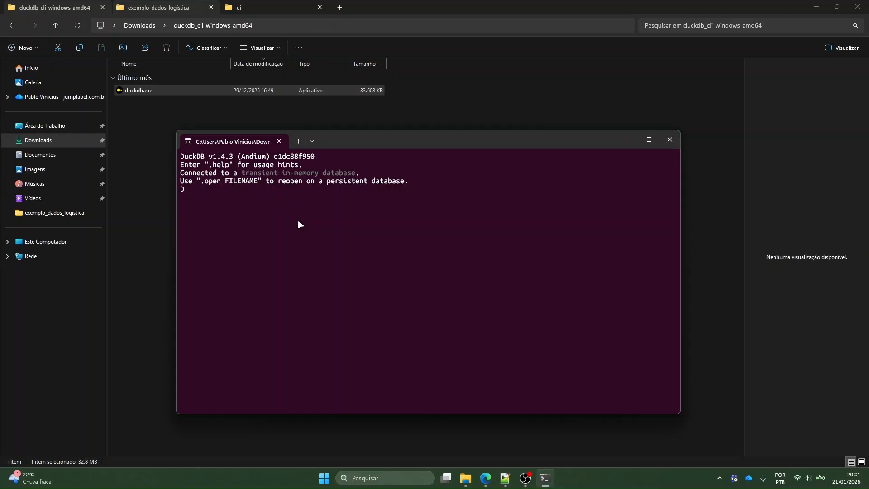
Start the DuckDB web interface by running call start_ui(); in the console
{"action": "type", "text": "call start_ui();"}
{"action": "key", "text": "Return"}
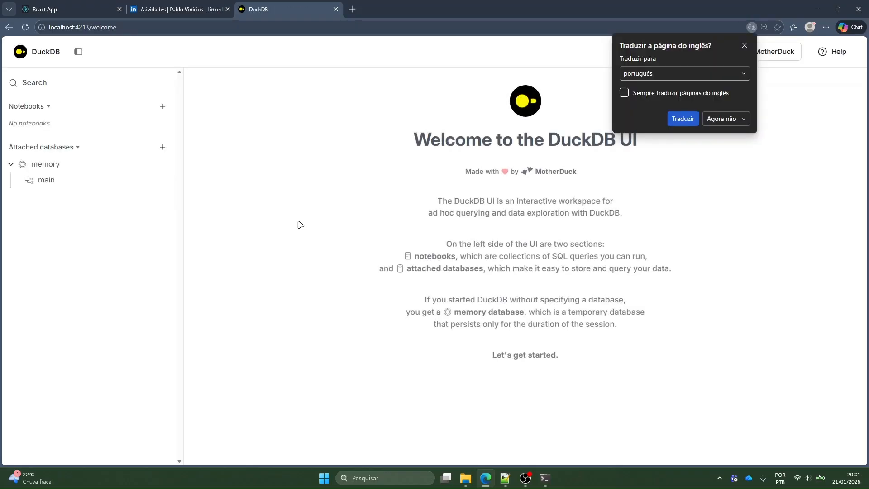
Check the console output of the interface start and return to the DuckDB welcome page in the browser
{"action": "key", "text": "alt+Tab"}
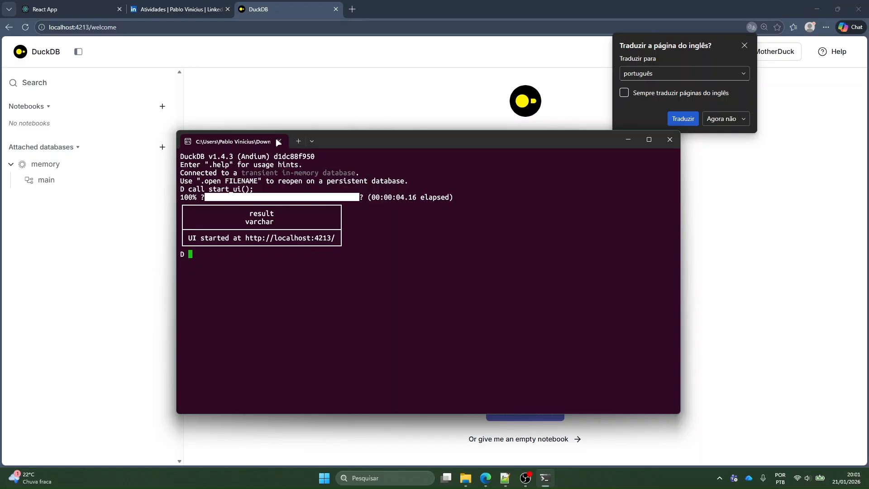
{"action": "left_click", "coordinate": [365, 113]}
{"action": "left_click_drag", "start_coordinate": [349, 101], "coordinate": [341, 225]}
{"action": "left_click", "coordinate": [237, 186]}
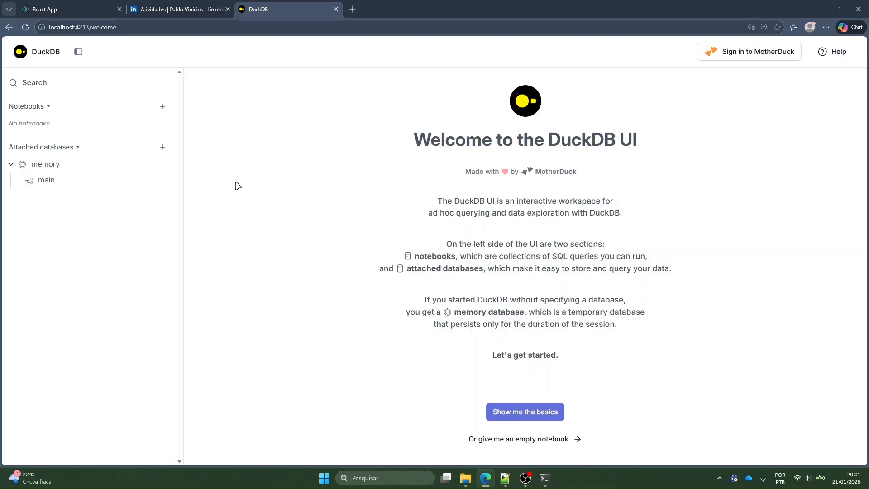
{"action": "left_click_drag", "start_coordinate": [534, 141], "coordinate": [670, 139]}
{"action": "left_click", "coordinate": [638, 142]}
{"action": "left_click", "coordinate": [686, 138]}
{"action": "left_click_drag", "start_coordinate": [655, 53], "coordinate": [718, 115]}
{"action": "left_click", "coordinate": [719, 114]}
{"action": "left_click_drag", "start_coordinate": [409, 107], "coordinate": [706, 253]}
{"action": "left_click", "coordinate": [729, 301]}
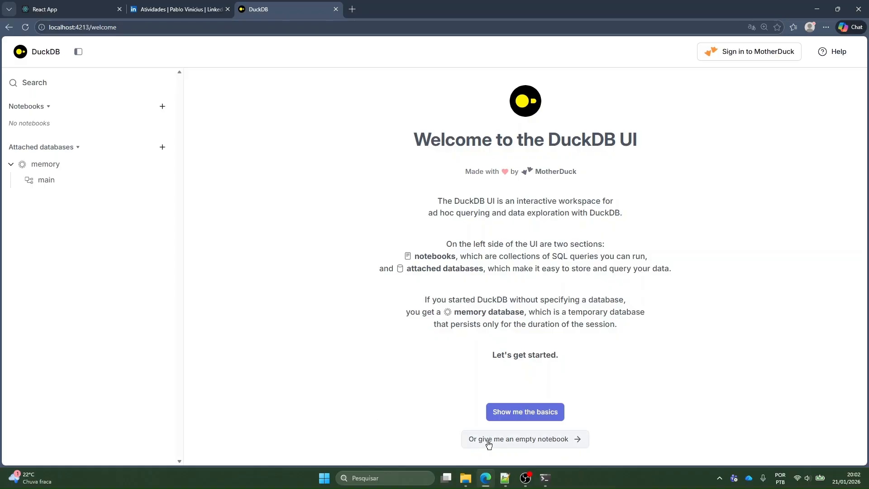
Create an empty notebook from the welcome page and narrow the sidebar beside it
{"action": "left_click", "coordinate": [526, 439]}
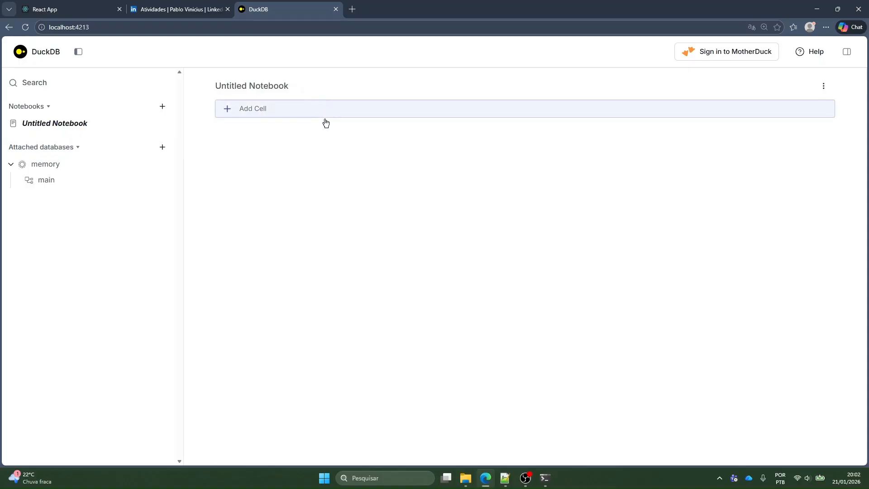
{"action": "left_click_drag", "start_coordinate": [183, 163], "coordinate": [156, 168]}
Bring the DuckDB console into view and return to the untitled notebook in the browser
{"action": "left_click", "coordinate": [545, 478]}
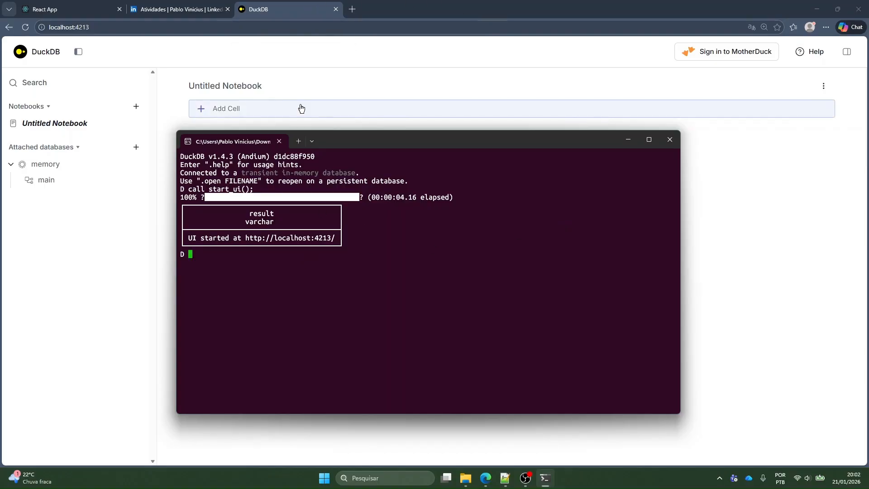
{"action": "left_click", "coordinate": [169, 116]}
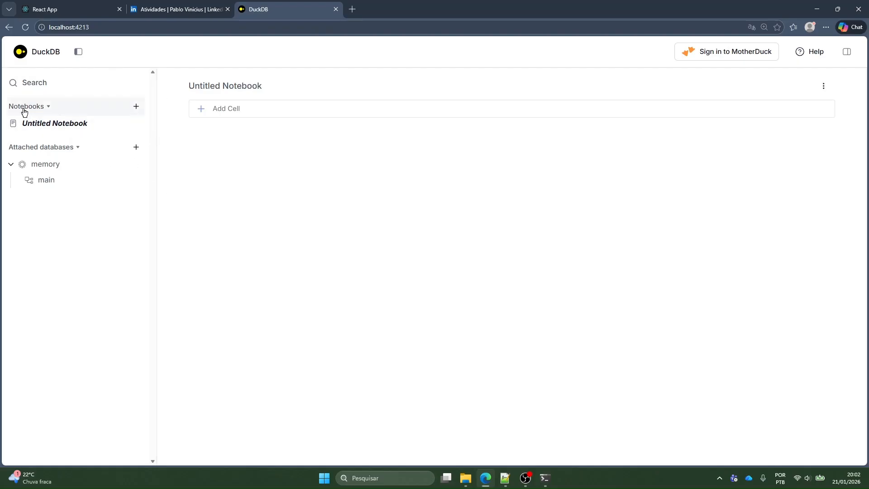
{"action": "mouse_move", "coordinate": [132, 130]}
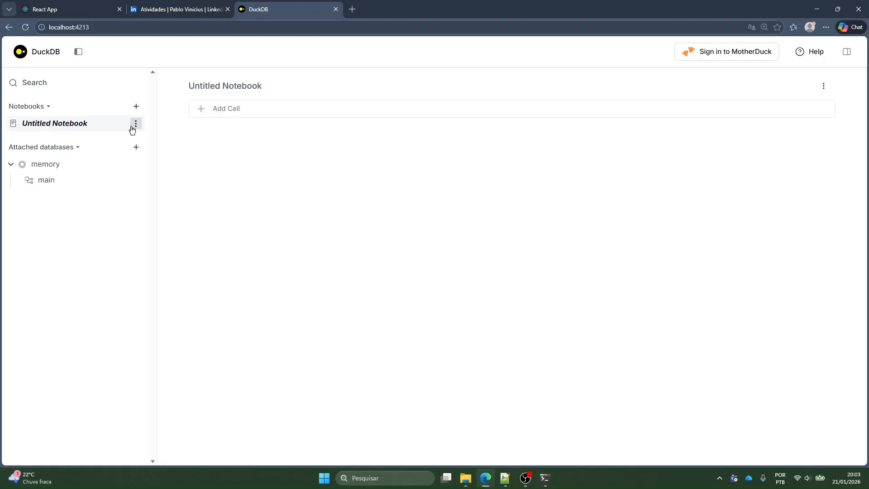
Add five empty query cells to the untitled notebook
{"action": "left_click", "coordinate": [229, 110]}
{"action": "left_click", "coordinate": [302, 168]}
{"action": "left_click", "coordinate": [303, 229]}
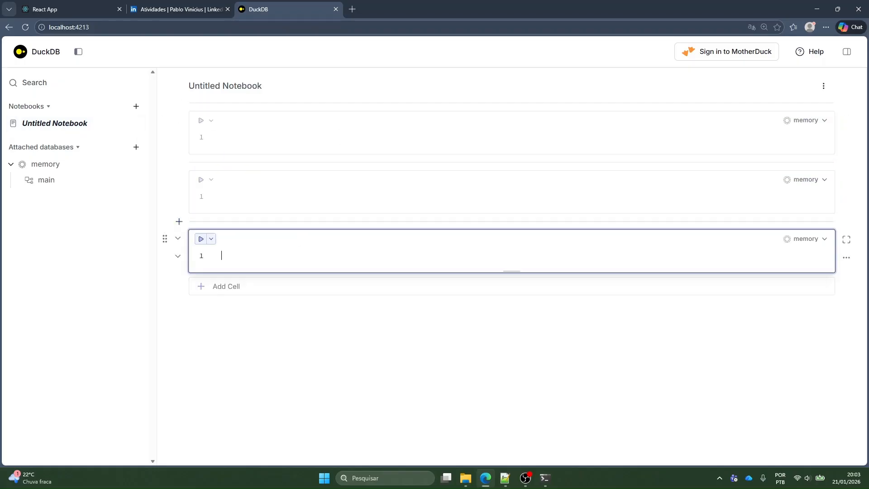
{"action": "left_click", "coordinate": [292, 287]}
{"action": "left_click", "coordinate": [306, 338]}
{"action": "scroll", "coordinate": [262, 246], "scroll_direction": "up", "scroll_amount": 2}
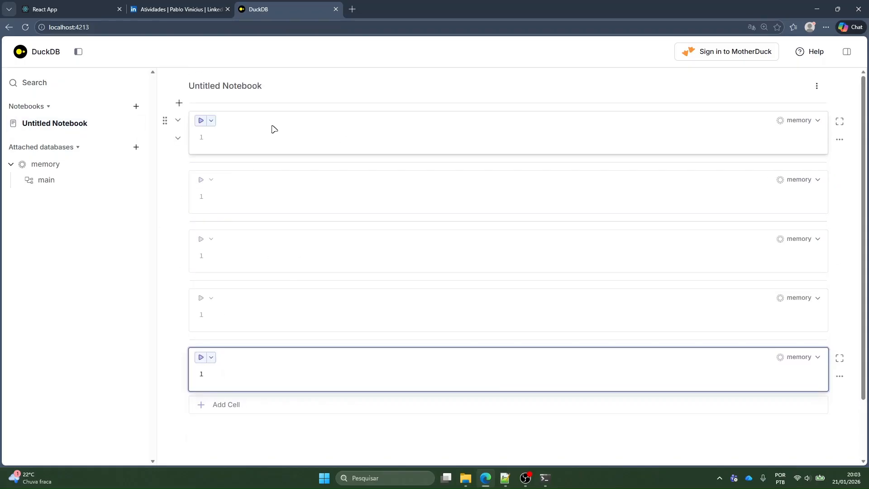
{"action": "left_click", "coordinate": [273, 128]}
{"action": "left_click", "coordinate": [273, 187]}
{"action": "left_click", "coordinate": [273, 248]}
{"action": "left_click", "coordinate": [275, 303]}
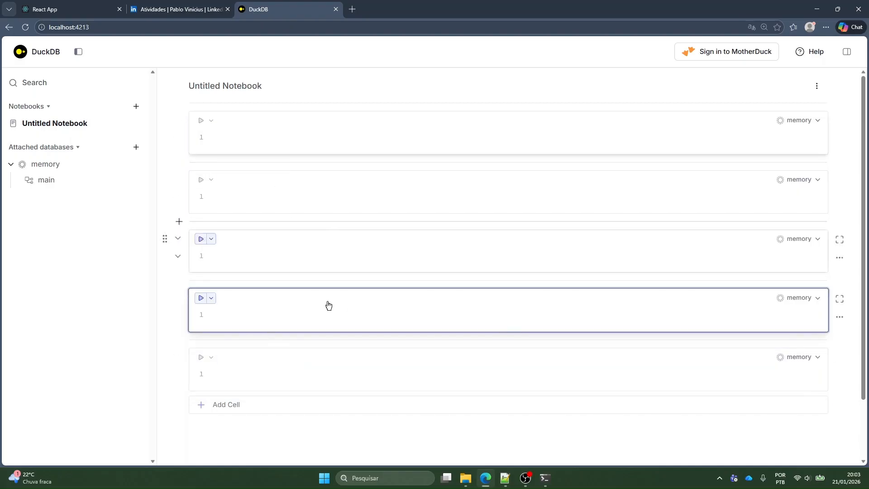
Enter select * in the notebook's first cell with blank lines beneath it
{"action": "left_click", "coordinate": [275, 136]}
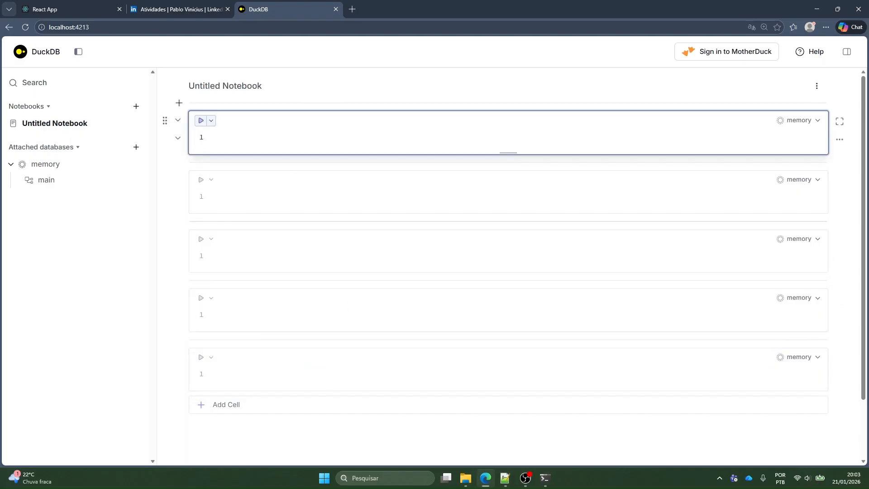
{"action": "type", "text": "select * fro"}
{"action": "key", "text": "BackSpace"}
{"action": "key", "text": "BackSpace"}
{"action": "key", "text": "BackSpace"}
{"action": "key", "text": "Return"}
{"action": "key", "text": "Return"}
{"action": "key", "text": "Return"}
{"action": "key", "text": "Return"}
{"action": "key", "text": "Up"}
{"action": "key", "text": "Up"}
{"action": "key", "text": "Up"}
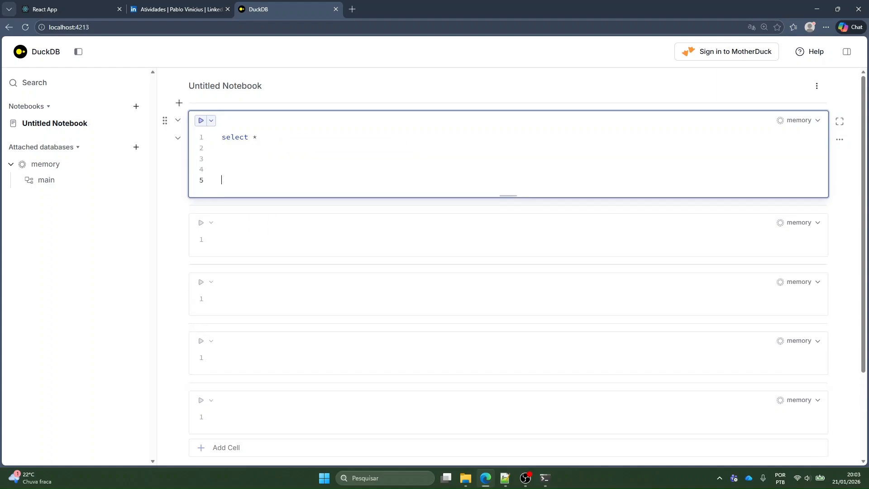
{"action": "key", "text": "ctrl+a"}
{"action": "key", "text": "ctrl+s"}
{"action": "key", "text": "Escape"}
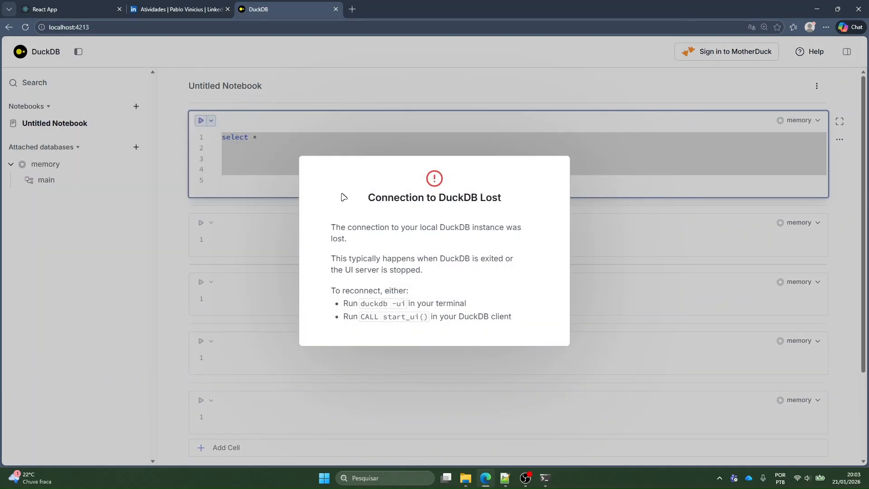
Check the DuckDB console and reload the notebook page in the browser to restore the lost connection
{"action": "left_click", "coordinate": [545, 478]}
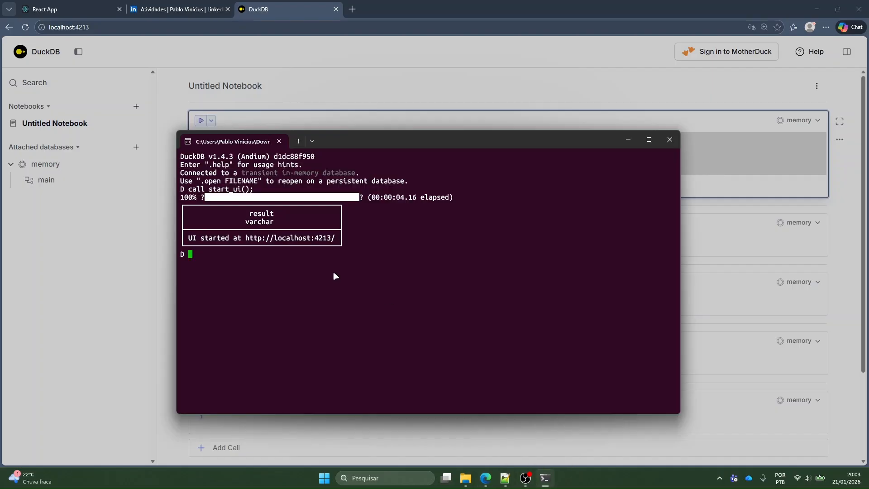
{"action": "left_click", "coordinate": [353, 80]}
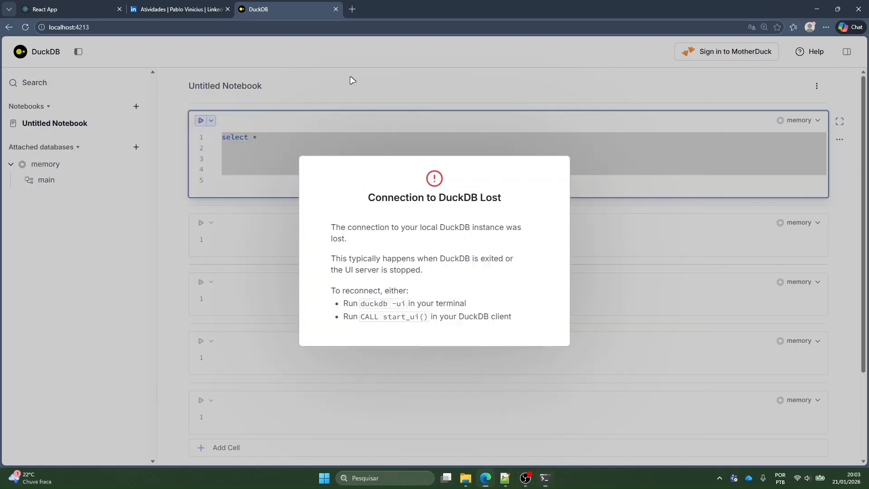
{"action": "key", "text": "F5"}
{"action": "left_click", "coordinate": [545, 100]}
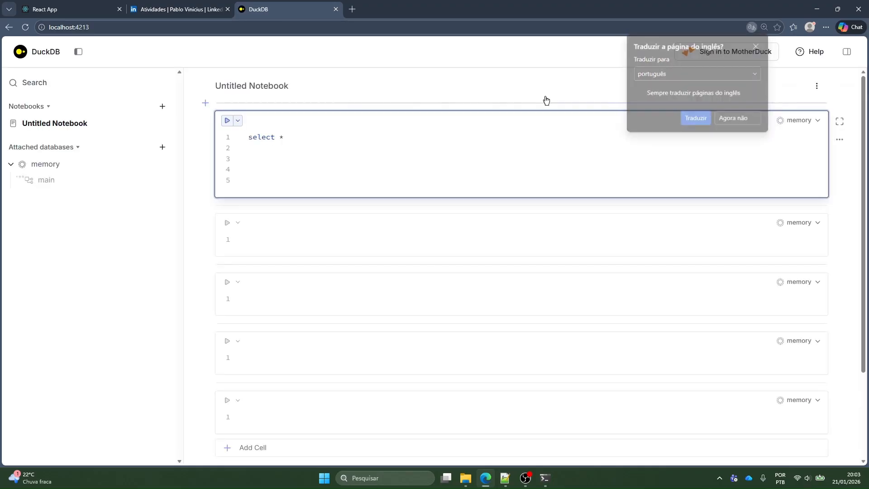
Clear the select * text from the notebook's first cell
{"action": "left_click", "coordinate": [316, 190]}
{"action": "left_click", "coordinate": [317, 201]}
{"action": "key", "text": "ctrl+a"}
{"action": "key", "text": "BackSpace"}
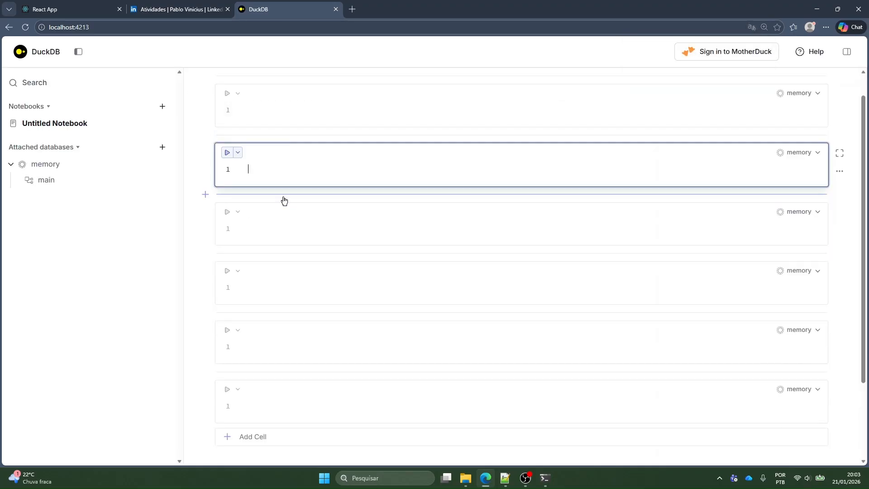
{"action": "scroll", "coordinate": [287, 142], "scroll_direction": "up", "scroll_amount": 1}
Delete the surplus cells from the untitled notebook, keeping a single empty cell ready for input
{"action": "left_click", "coordinate": [303, 120]}
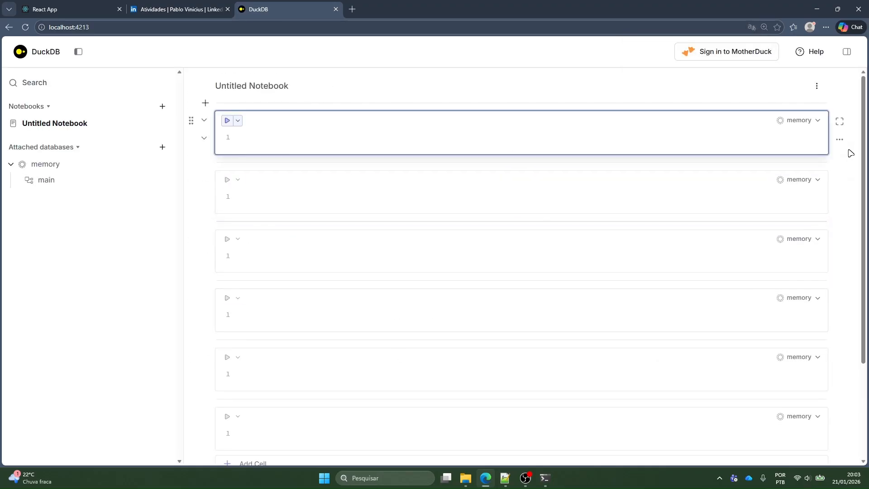
{"action": "left_click", "coordinate": [839, 139]}
{"action": "left_click", "coordinate": [797, 229]}
{"action": "left_click", "coordinate": [839, 203]}
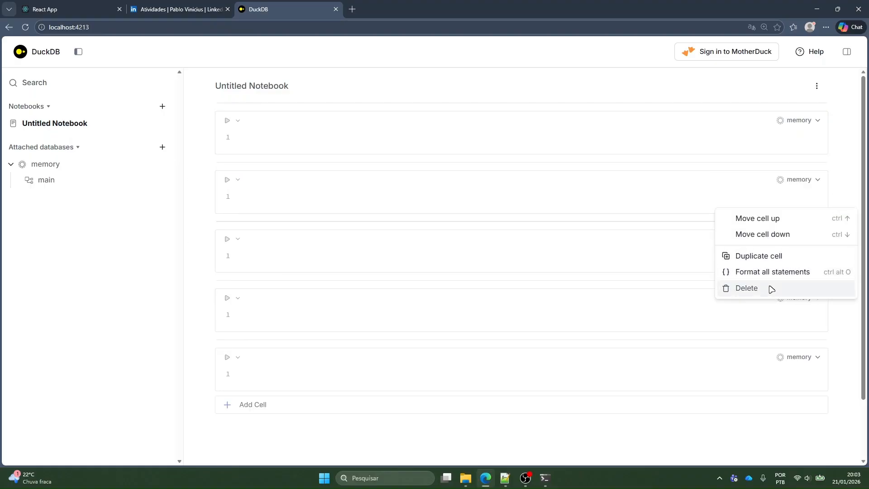
{"action": "left_click", "coordinate": [744, 287]}
{"action": "left_click", "coordinate": [840, 258]}
{"action": "left_click", "coordinate": [751, 347]}
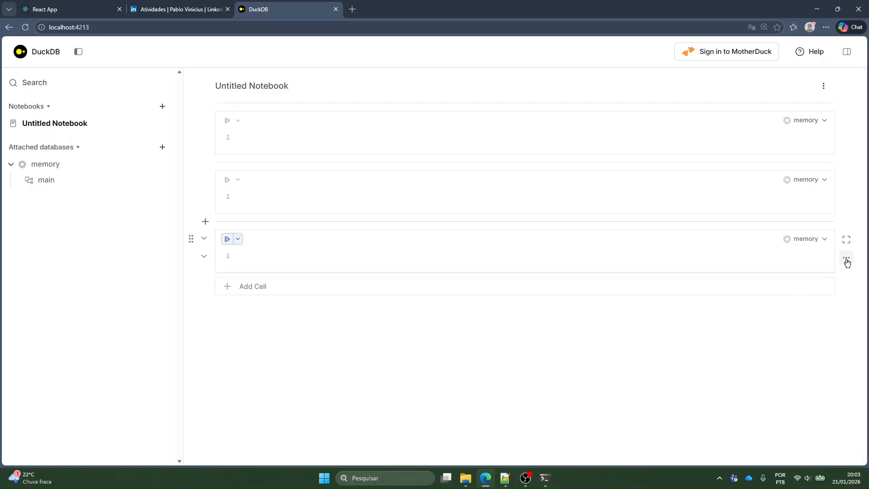
{"action": "left_click", "coordinate": [846, 260]}
{"action": "left_click", "coordinate": [749, 347]}
{"action": "left_click", "coordinate": [844, 199]}
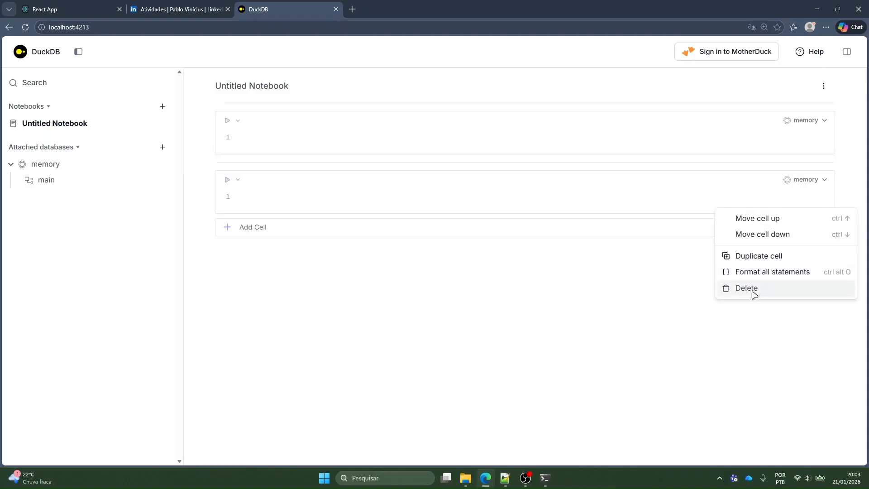
{"action": "left_click", "coordinate": [753, 292]}
{"action": "left_click", "coordinate": [326, 138]}
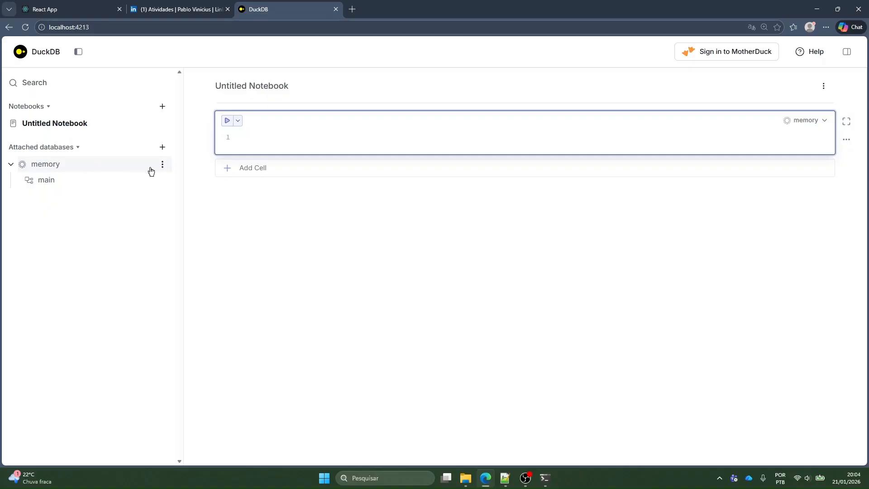
Check the in-memory connection notice in the DuckDB console and return to the notebook
{"action": "left_click", "coordinate": [546, 481]}
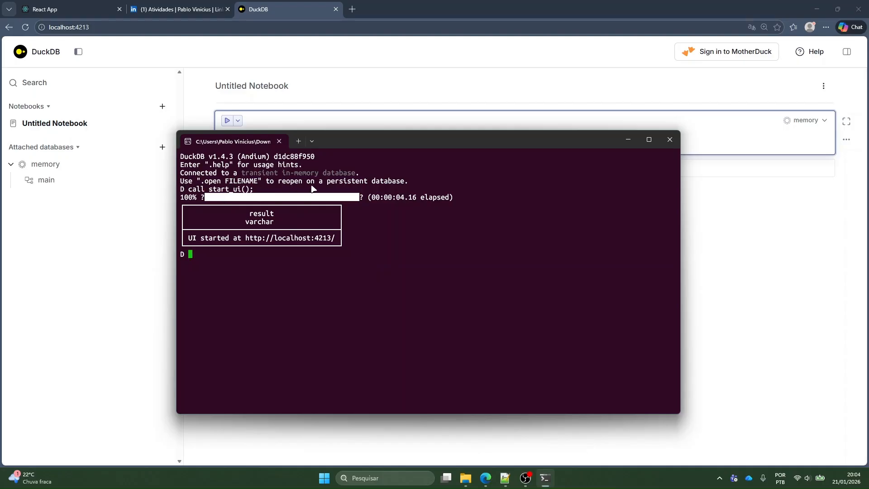
{"action": "left_click", "coordinate": [119, 249]}
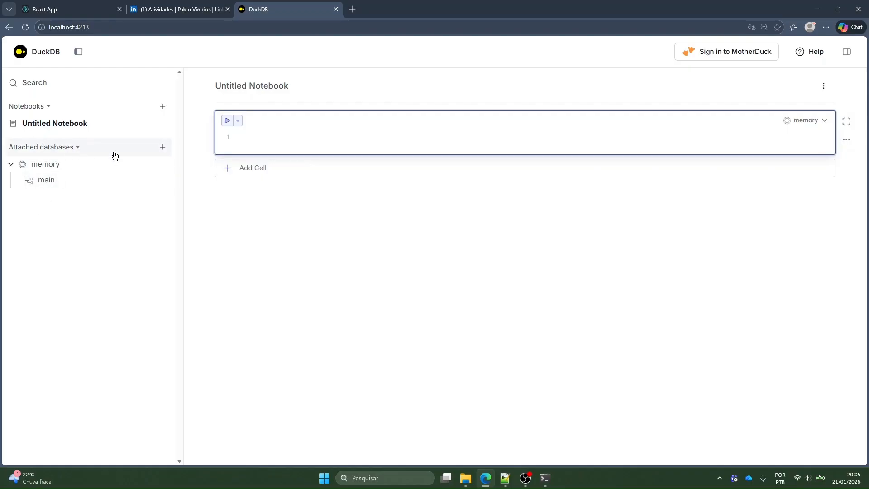
Start adding an attached database with Local DuckDB database as its location
{"action": "left_click", "coordinate": [162, 147]}
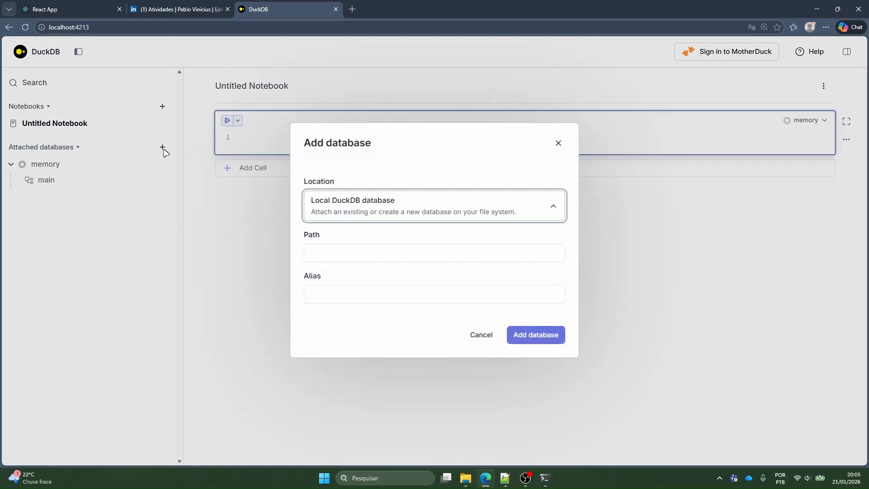
{"action": "left_click", "coordinate": [374, 206]}
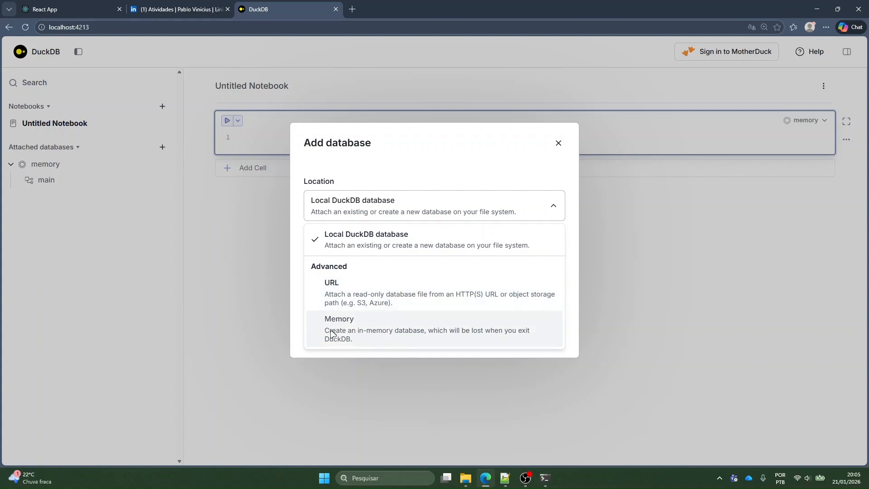
{"action": "left_click", "coordinate": [340, 240]}
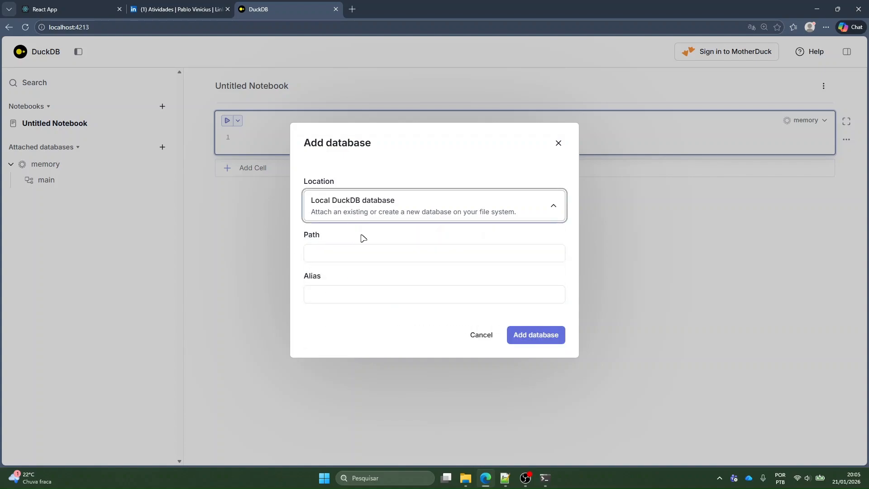
Switch to File Explorer and delete data_mart_logistica.ddb from the exemplo_dados_logistica folder
{"action": "left_click", "coordinate": [466, 477]}
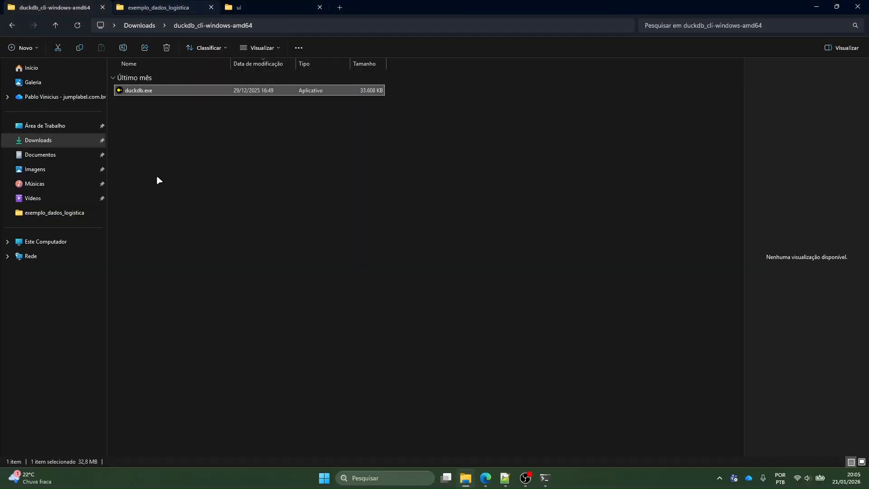
{"action": "left_click", "coordinate": [149, 7]}
{"action": "left_click", "coordinate": [181, 243]}
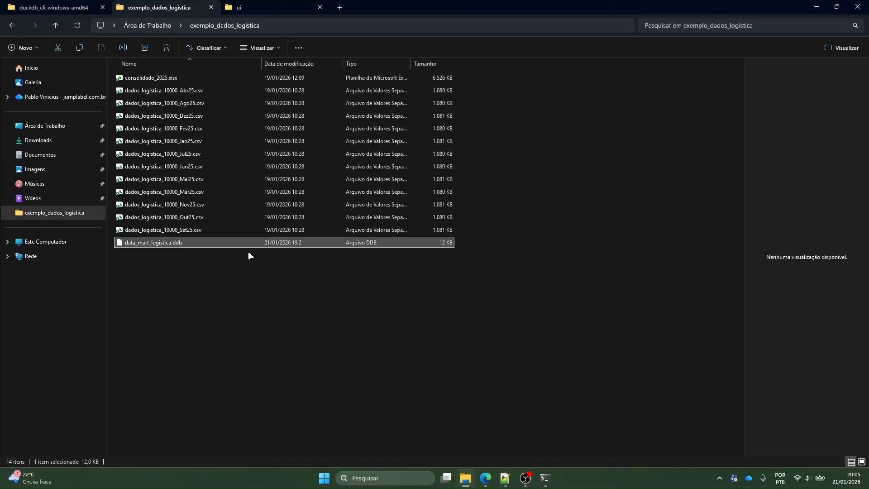
{"action": "key", "text": "Delete"}
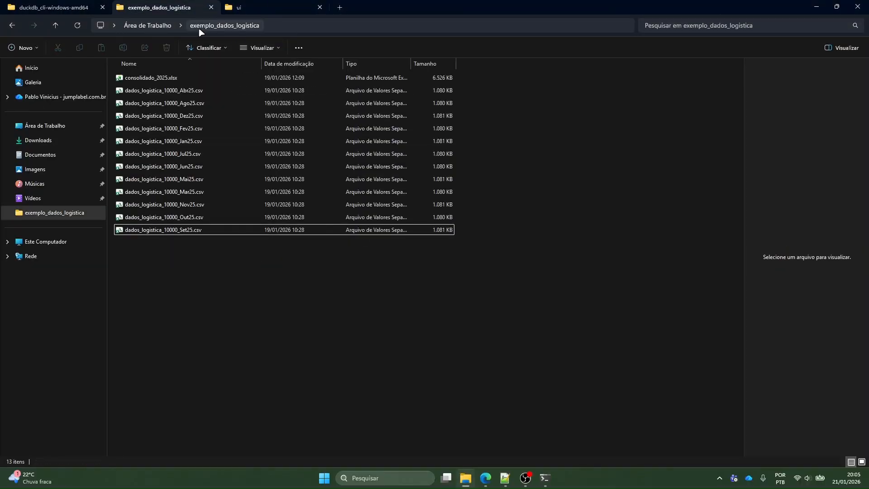
Copy the exemplo_dados_logistica folder path and paste it as the new database's path in the browser
{"action": "left_click", "coordinate": [296, 25]}
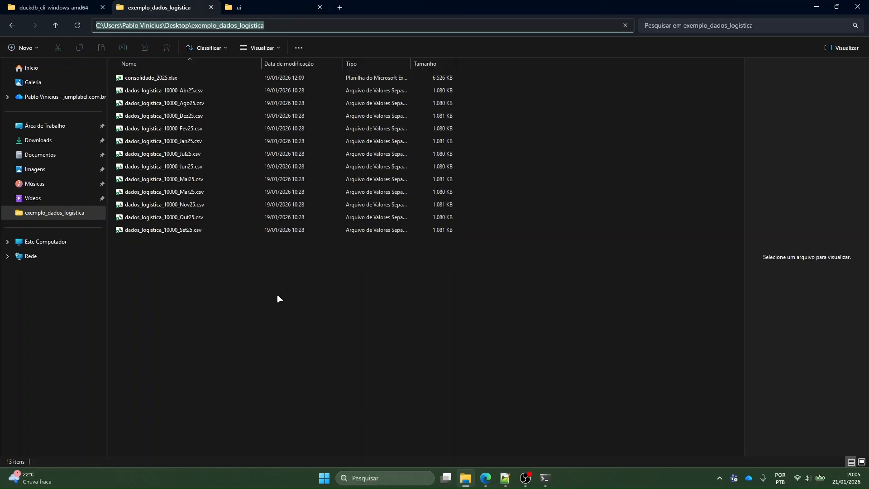
{"action": "left_click", "coordinate": [370, 277]}
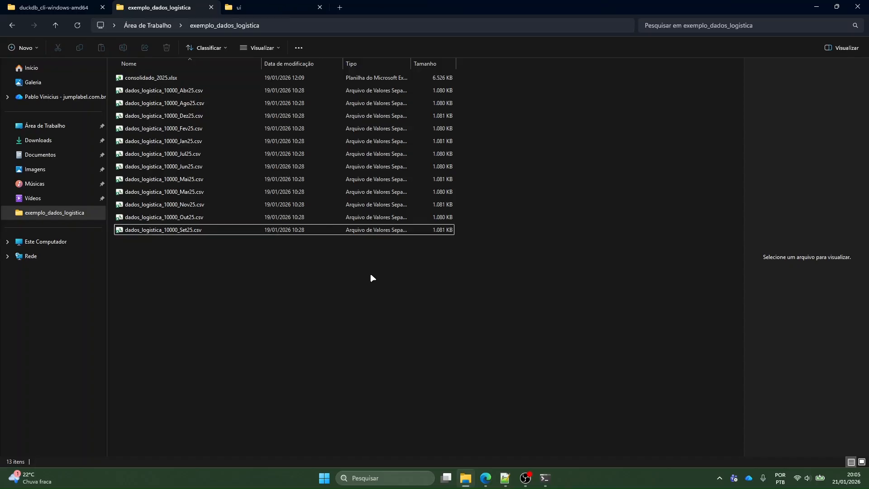
{"action": "left_click", "coordinate": [281, 25]}
{"action": "key", "text": "ctrl+c"}
{"action": "left_click", "coordinate": [234, 248]}
{"action": "key", "text": "alt+Tab"}
{"action": "key", "text": "ctrl+v"}
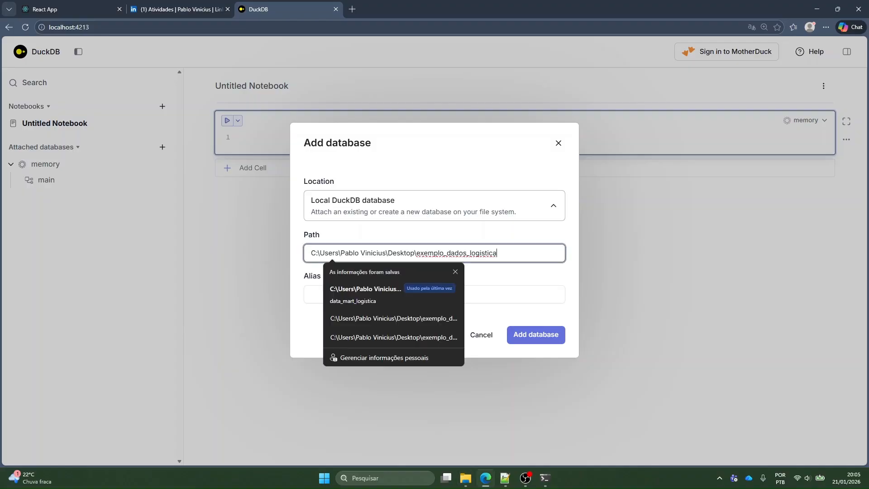
Complete the path with \database_teste.ddb, set the alias to database_teste and add the database
{"action": "type", "text": "\\dados"}
{"action": "type", "text": "aba"}
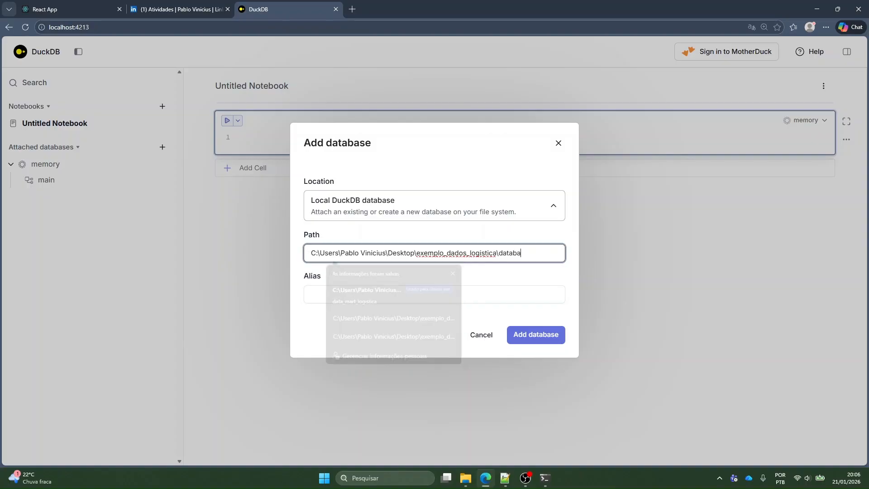
{"action": "type", "text": "se_teste.d"}
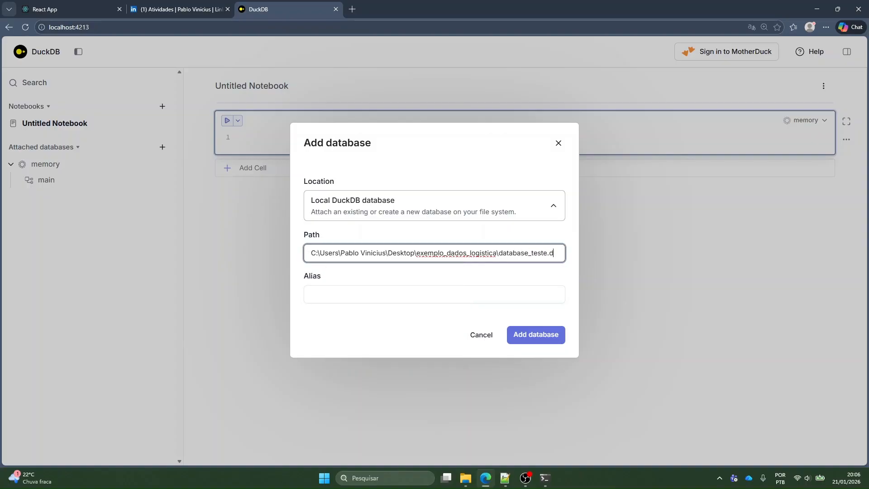
{"action": "type", "text": "b"}
{"action": "type", "text": "db"}
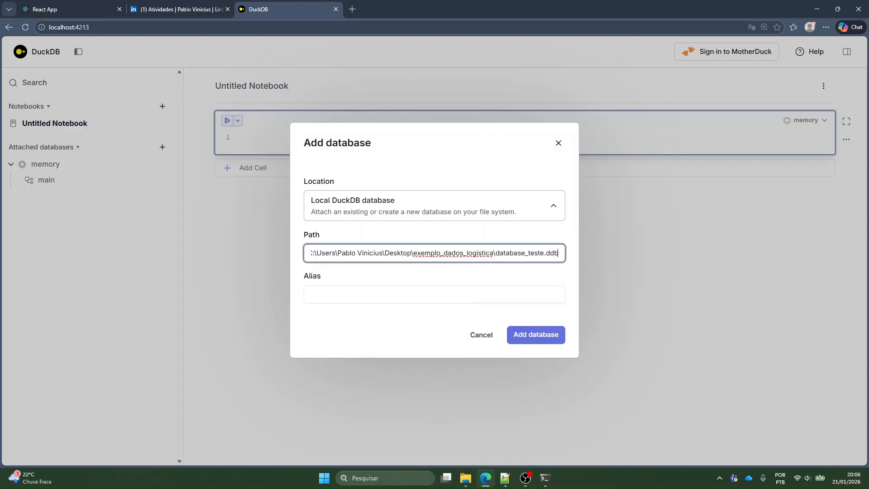
{"action": "key", "text": "Tab"}
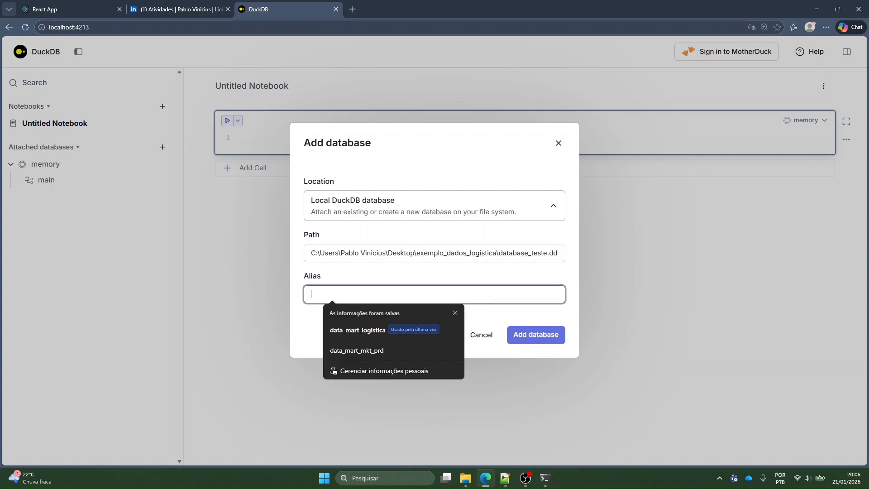
{"action": "type", "text": "database_teste"}
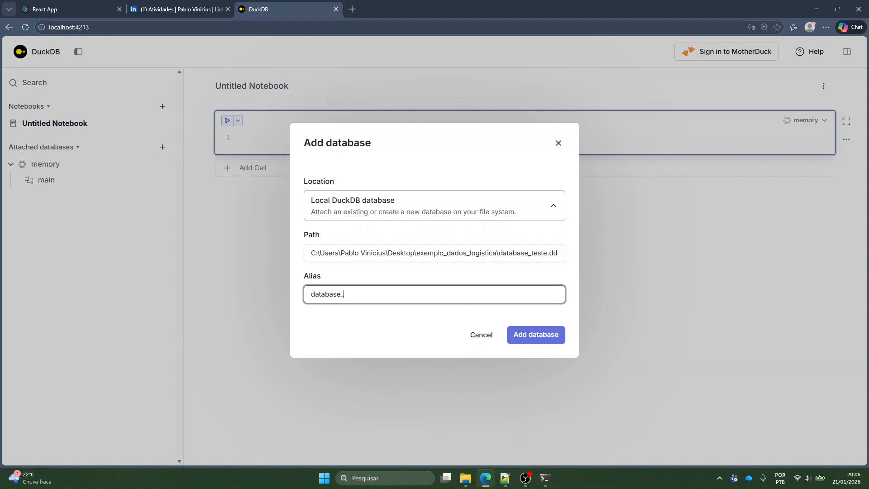
{"action": "left_click", "coordinate": [528, 342]}
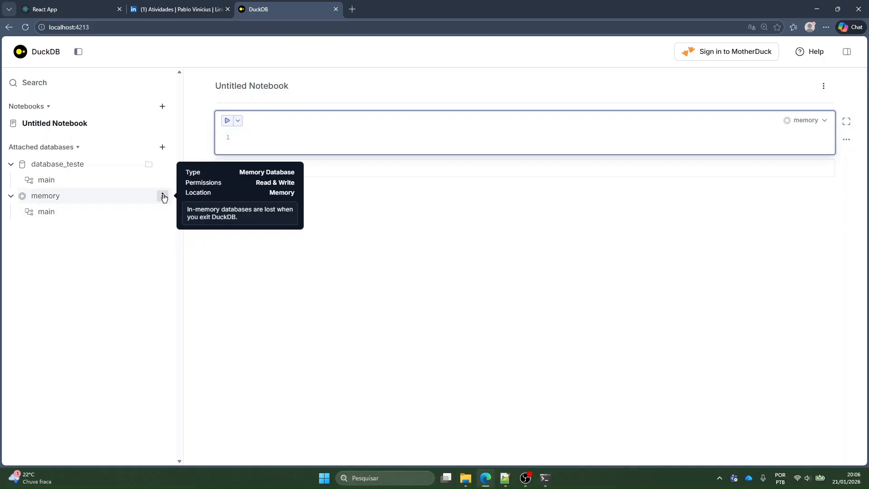
Copy the file path of database_teste, look up the file in File Explorer and return to the notebook
{"action": "left_click", "coordinate": [149, 164]}
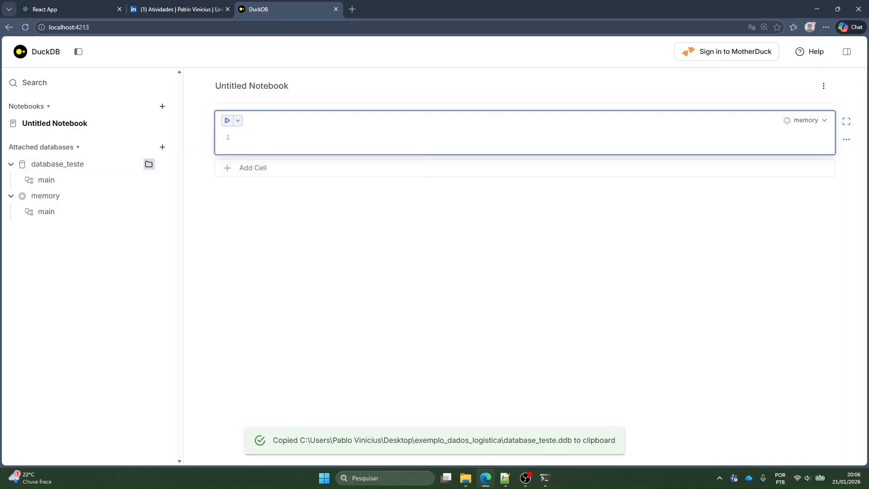
{"action": "left_click", "coordinate": [465, 477]}
{"action": "left_click", "coordinate": [389, 25]}
{"action": "key", "text": "ctrl+v"}
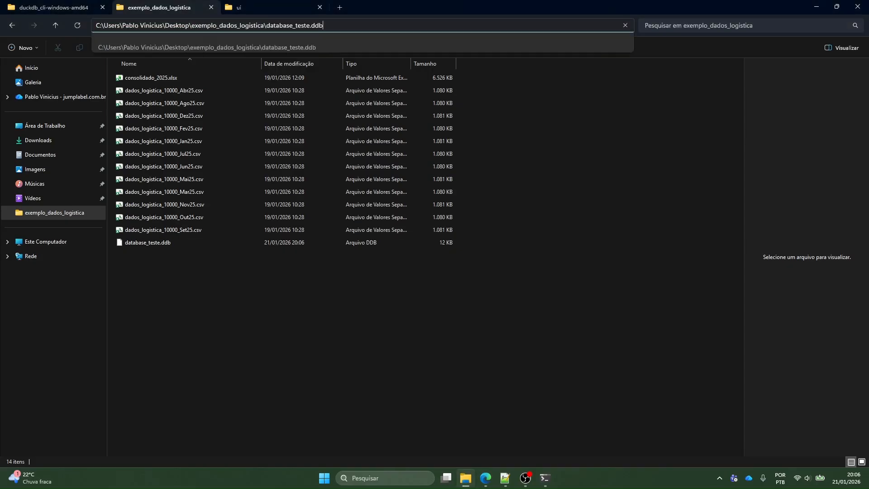
{"action": "key", "text": "Return"}
{"action": "left_click", "coordinate": [143, 242]}
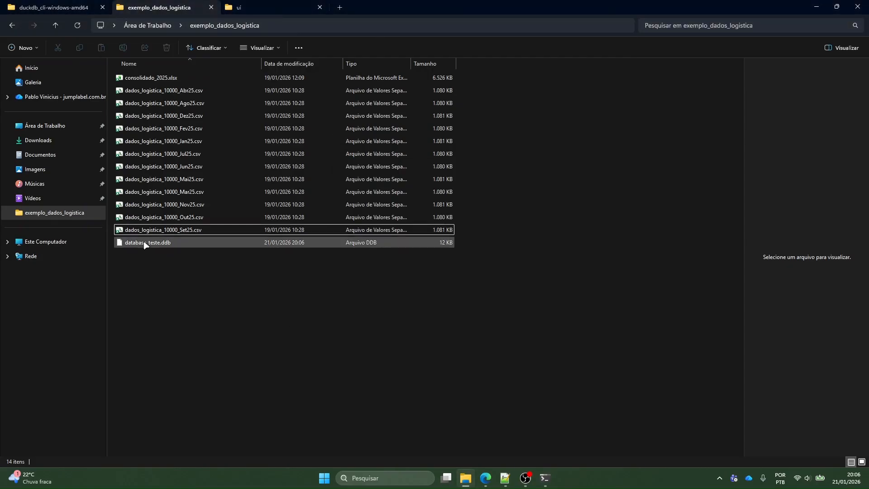
{"action": "left_click", "coordinate": [485, 478]}
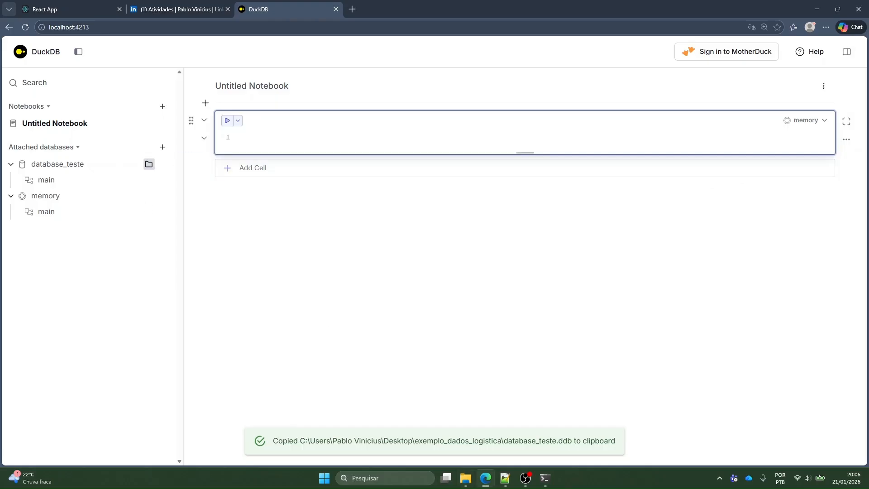
Switch the cell's database to database_teste and back to memory
{"action": "left_click", "coordinate": [805, 121]}
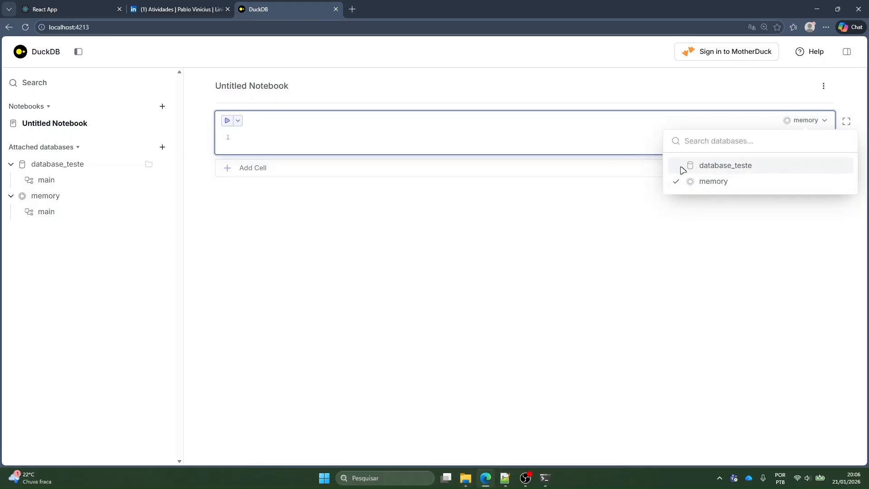
{"action": "left_click", "coordinate": [718, 166]}
{"action": "left_click", "coordinate": [780, 121]}
{"action": "left_click", "coordinate": [719, 181]}
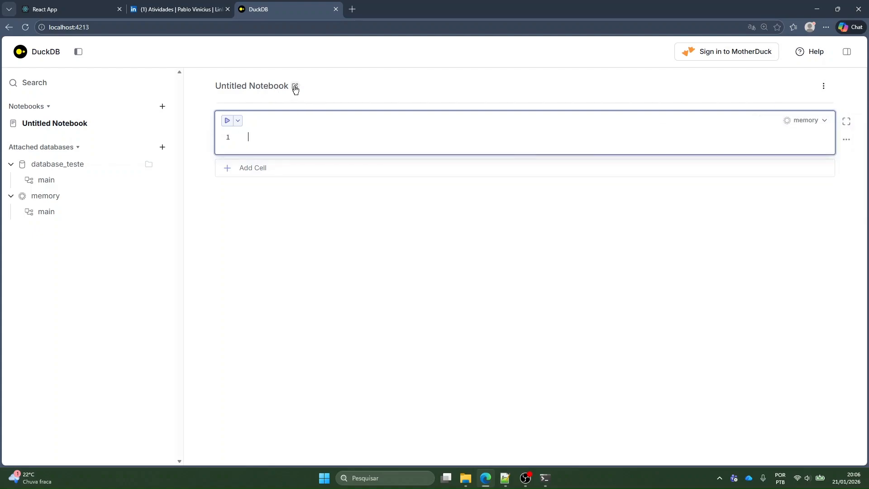
Rename the untitled notebook as analise-logistica
{"action": "left_click", "coordinate": [295, 87]}
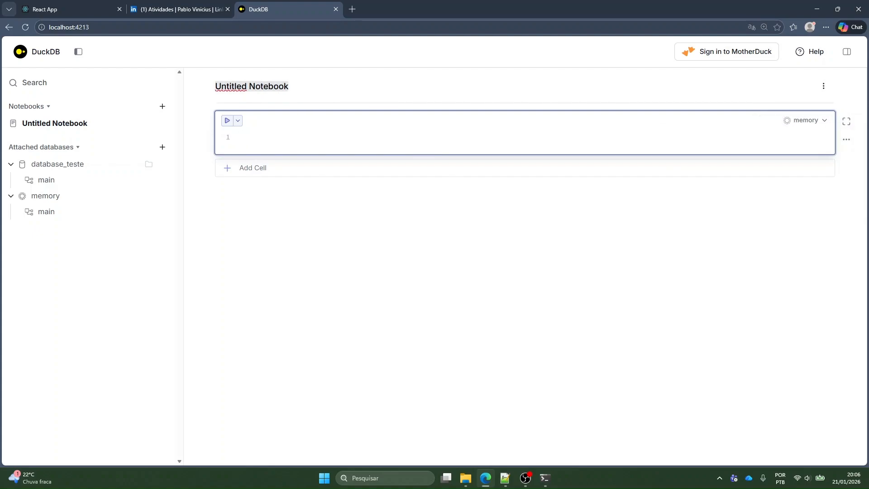
{"action": "type", "text": "analise"}
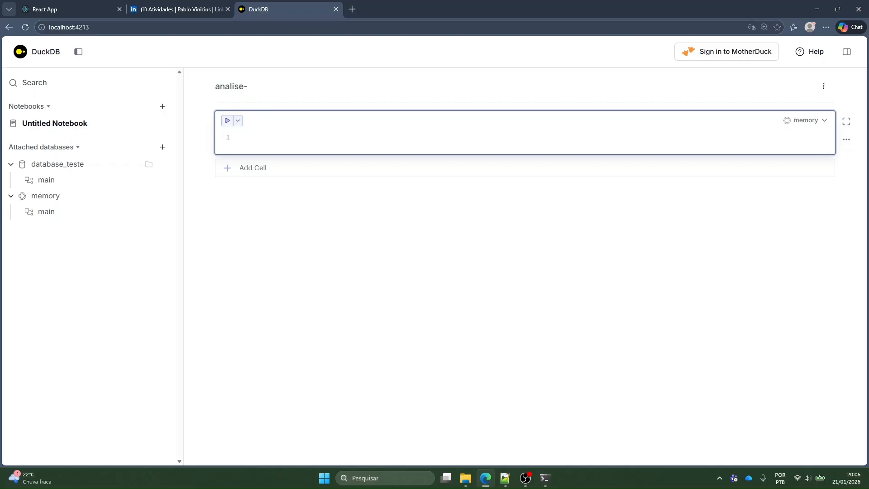
{"action": "type", "text": "-logistica"}
{"action": "key", "text": "Return"}
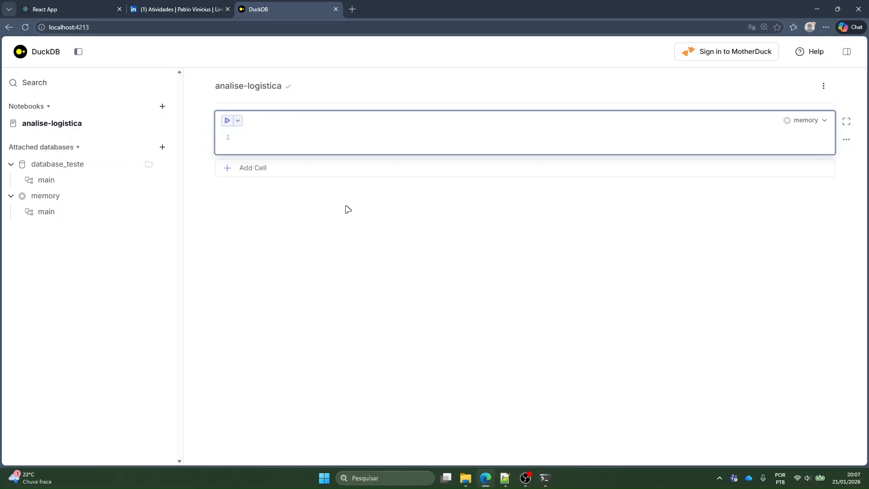
Switch to File Explorer, review the files in the exemplo_dados_logistica folder and return to the notebook
{"action": "key", "text": "alt+Tab"}
{"action": "left_click_drag", "start_coordinate": [191, 281], "coordinate": [335, 78]}
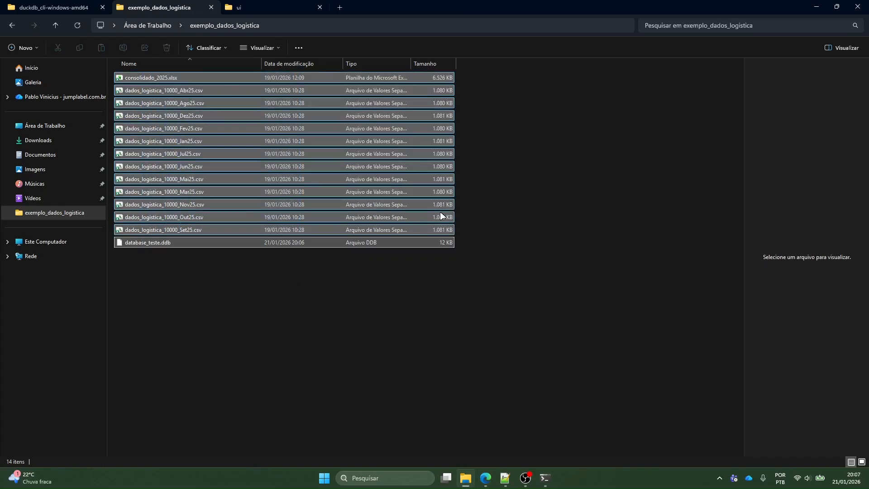
{"action": "left_click", "coordinate": [487, 254]}
{"action": "left_click_drag", "start_coordinate": [252, 290], "coordinate": [244, 76]}
{"action": "left_click", "coordinate": [247, 292]}
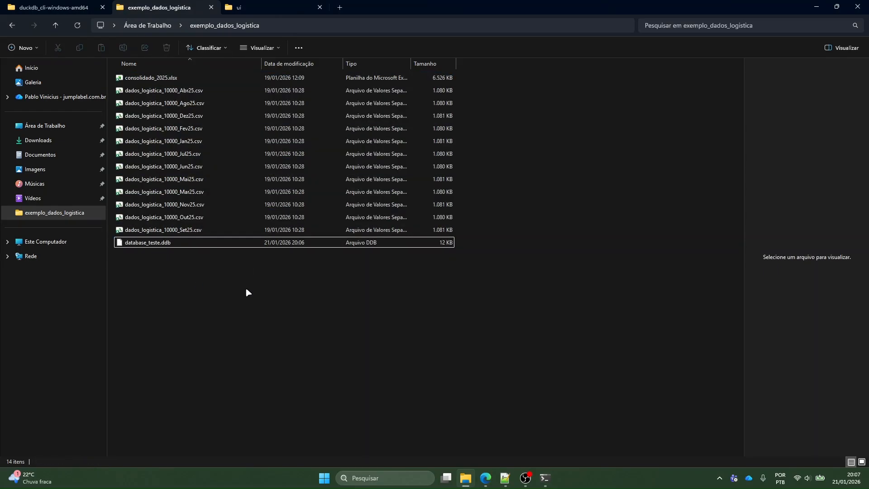
{"action": "key", "text": "alt+Tab"}
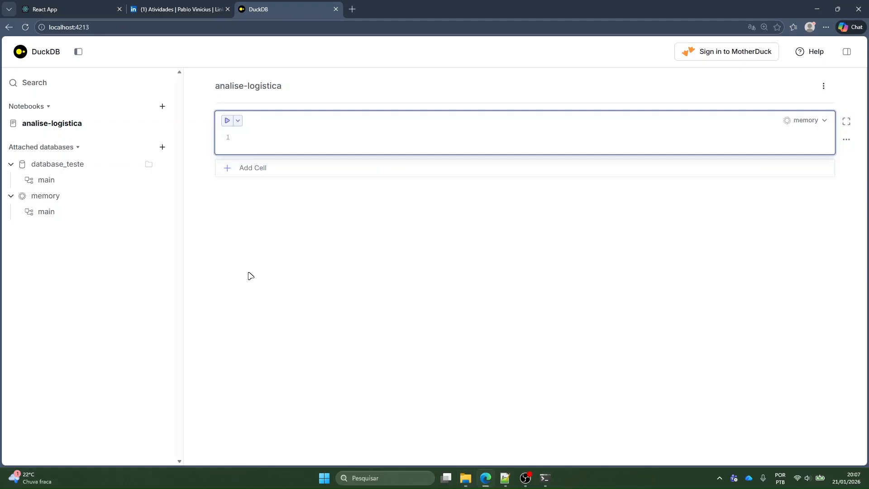
Look at the fake data generator page and the LinkedIn post that announces it
{"action": "left_click", "coordinate": [61, 5]}
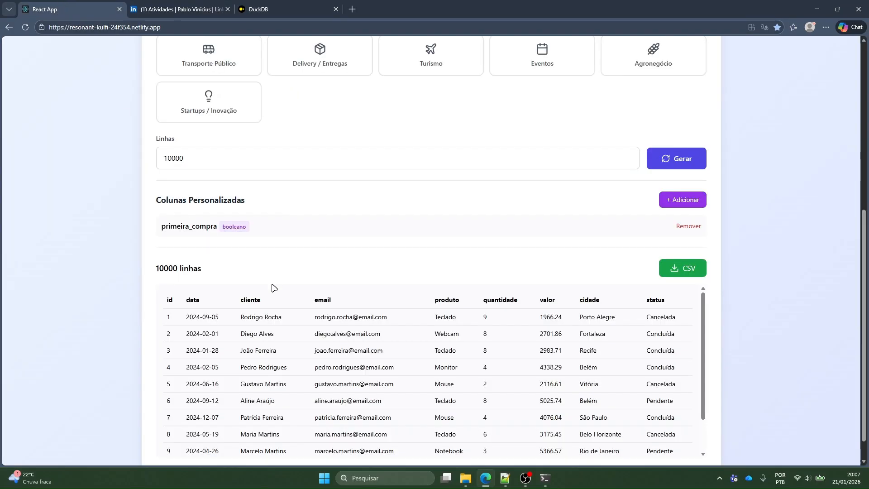
{"action": "scroll", "coordinate": [222, 197], "scroll_direction": "up", "scroll_amount": 2}
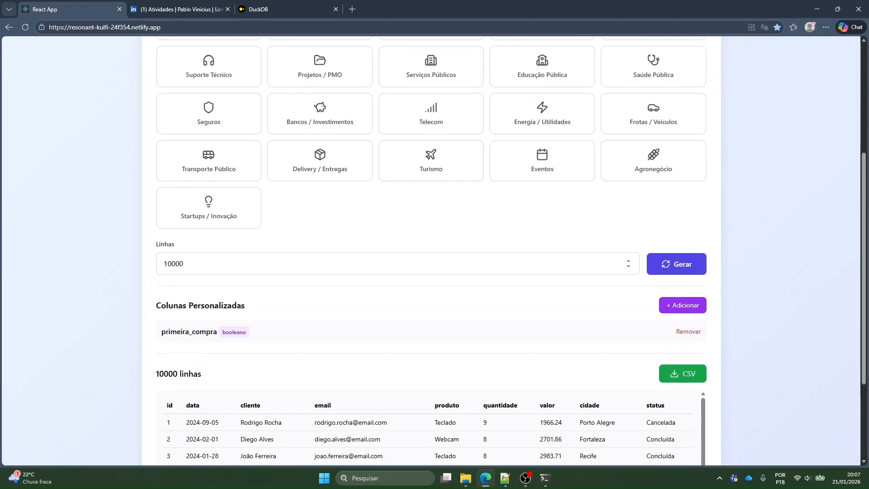
{"action": "left_click", "coordinate": [183, 264]}
{"action": "left_click", "coordinate": [171, 9]}
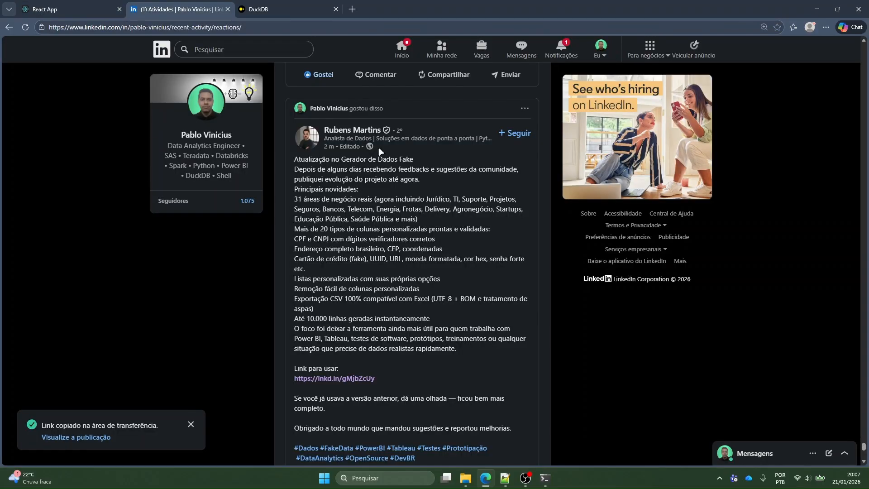
{"action": "scroll", "coordinate": [346, 320], "scroll_direction": "down", "scroll_amount": 3}
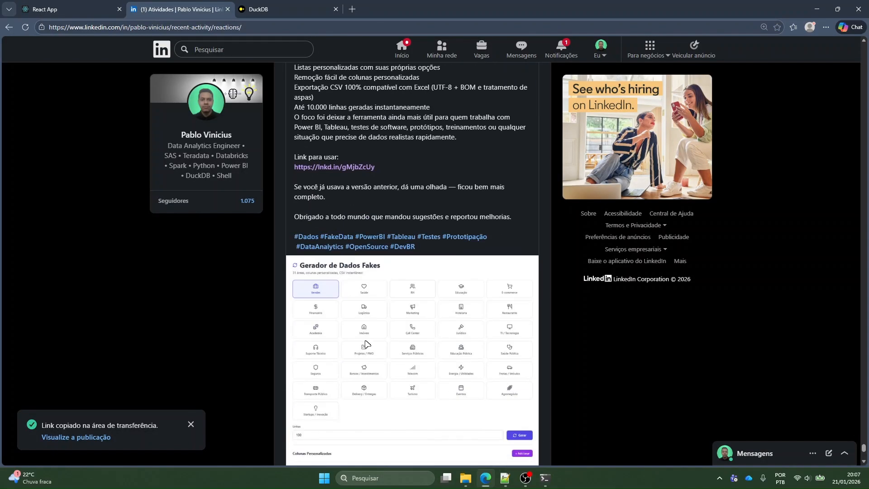
{"action": "scroll", "coordinate": [369, 290], "scroll_direction": "up", "scroll_amount": 3}
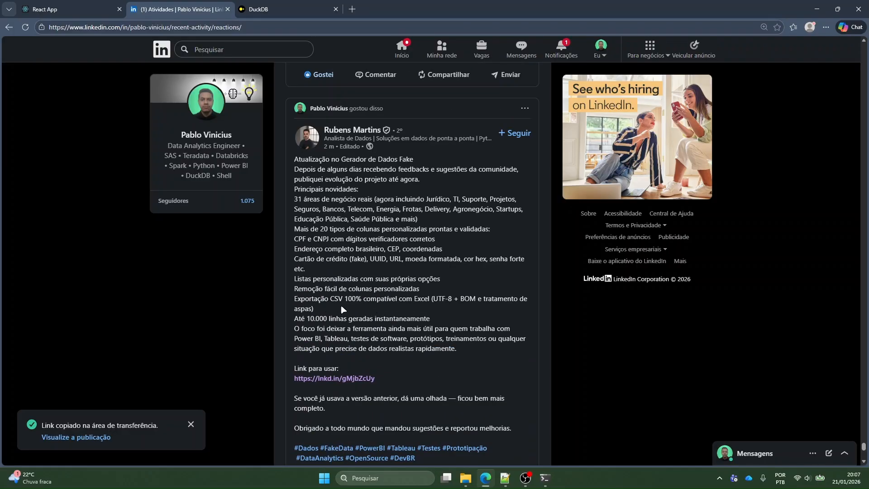
Return to the fake data generator and review its business areas and row setting
{"action": "left_click", "coordinate": [74, 9]}
{"action": "scroll", "coordinate": [109, 136], "scroll_direction": "up", "scroll_amount": 5}
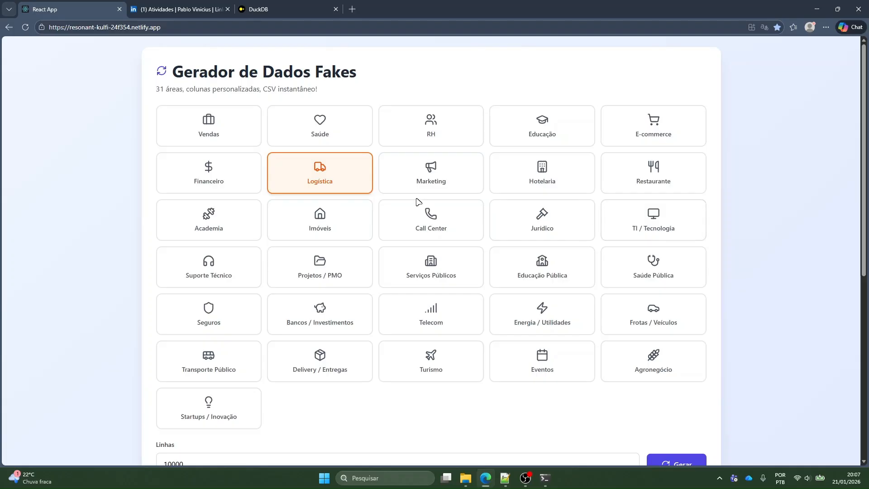
{"action": "scroll", "coordinate": [438, 336], "scroll_direction": "down", "scroll_amount": 1}
{"action": "scroll", "coordinate": [355, 326], "scroll_direction": "down", "scroll_amount": 5}
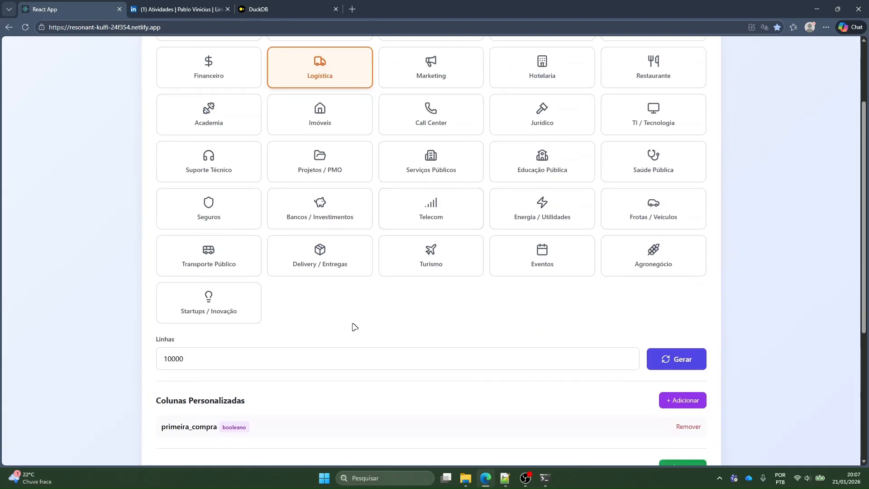
{"action": "scroll", "coordinate": [349, 229], "scroll_direction": "up", "scroll_amount": 4}
{"action": "scroll", "coordinate": [230, 152], "scroll_direction": "up", "scroll_amount": 3}
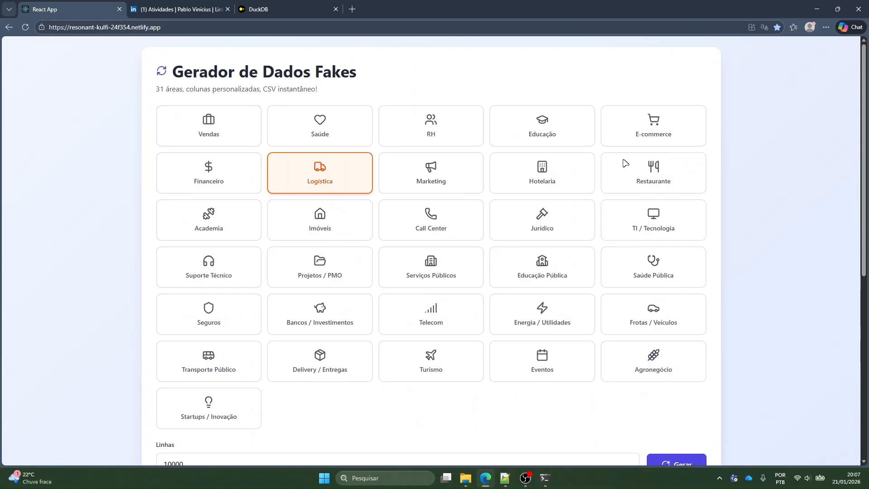
Remove the custom column primeira_compra and generate the 10000-row dataset again
{"action": "scroll", "coordinate": [228, 409], "scroll_direction": "down", "scroll_amount": 5}
{"action": "double_click", "coordinate": [210, 252]}
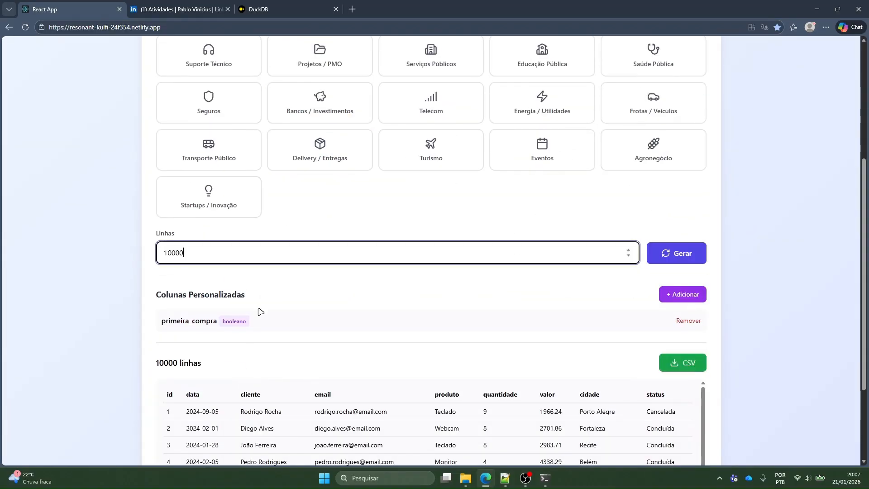
{"action": "left_click", "coordinate": [687, 321]}
{"action": "left_click", "coordinate": [676, 253]}
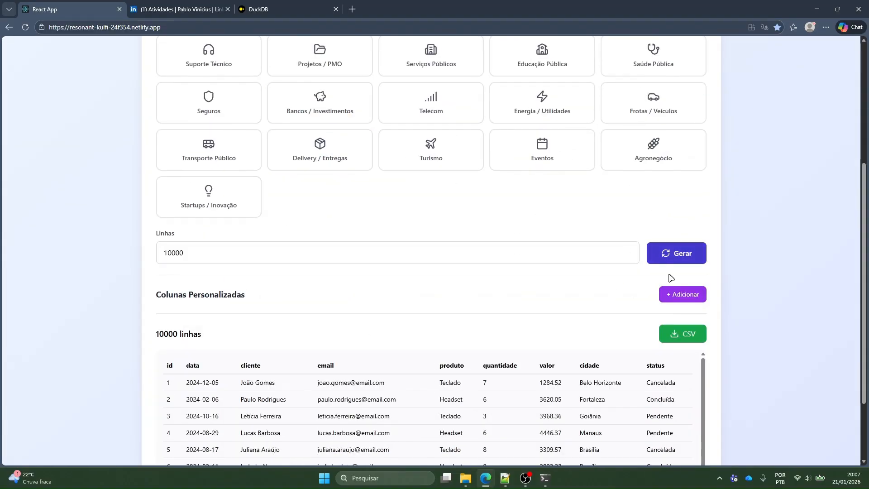
{"action": "scroll", "coordinate": [487, 287], "scroll_direction": "down", "scroll_amount": 2}
{"action": "scroll", "coordinate": [316, 203], "scroll_direction": "up", "scroll_amount": 6}
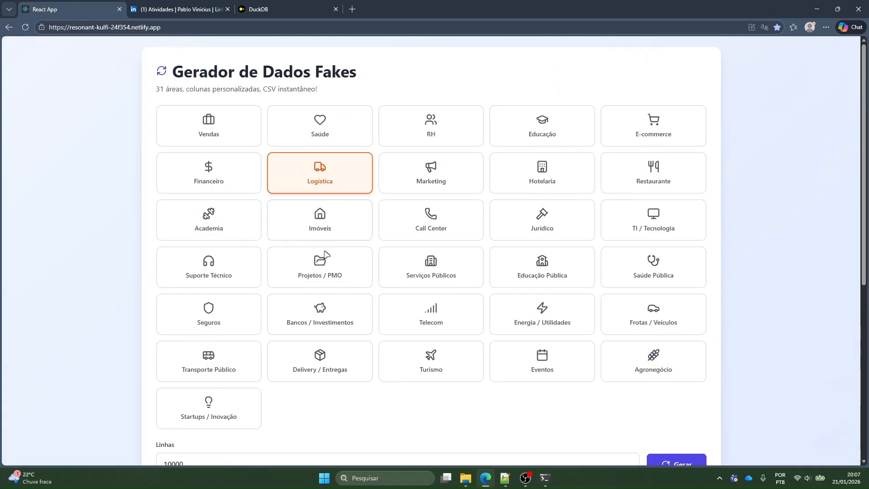
{"action": "scroll", "coordinate": [721, 162], "scroll_direction": "down", "scroll_amount": 7}
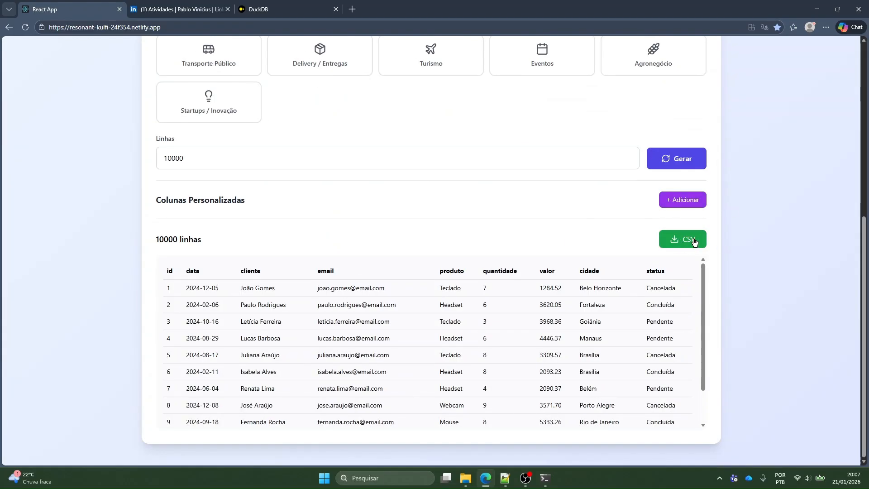
Add a custom column primeira_compra of type Sim/Não and regenerate the 10000 rows
{"action": "left_click", "coordinate": [692, 205]}
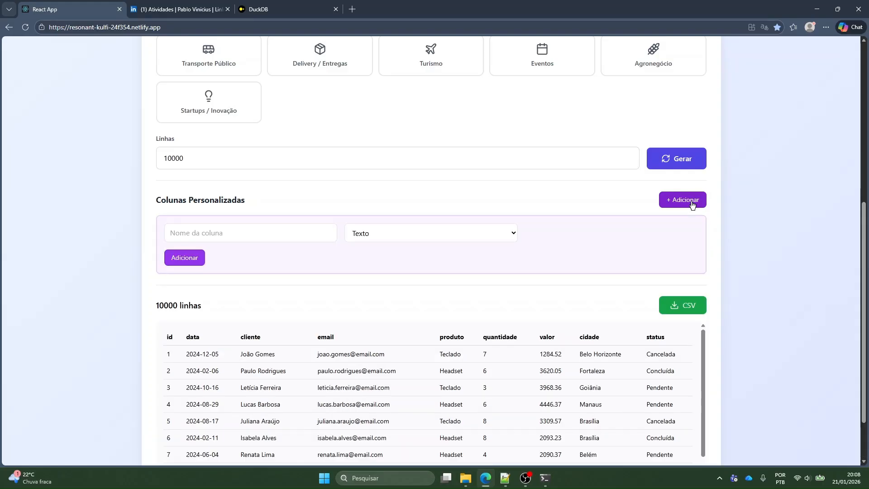
{"action": "left_click", "coordinate": [400, 234]}
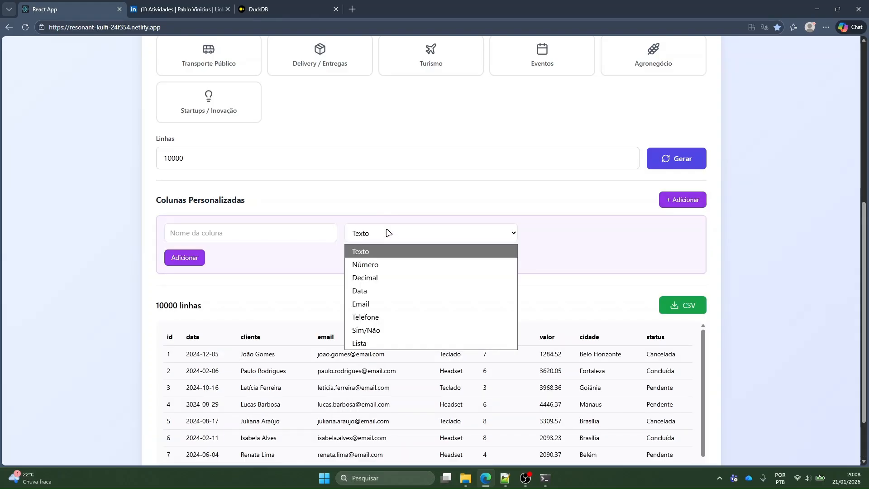
{"action": "left_click", "coordinate": [375, 331]}
{"action": "left_click", "coordinate": [172, 233]}
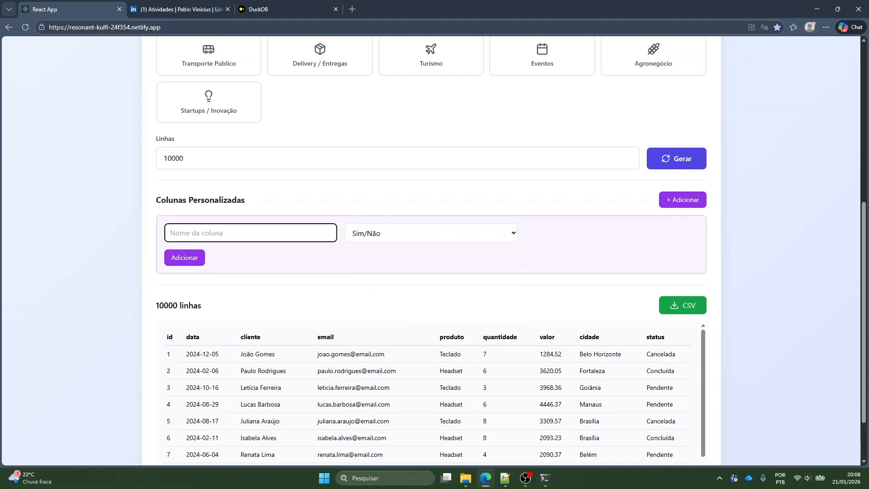
{"action": "type", "text": "primeira_compra"}
{"action": "left_click", "coordinate": [174, 263]}
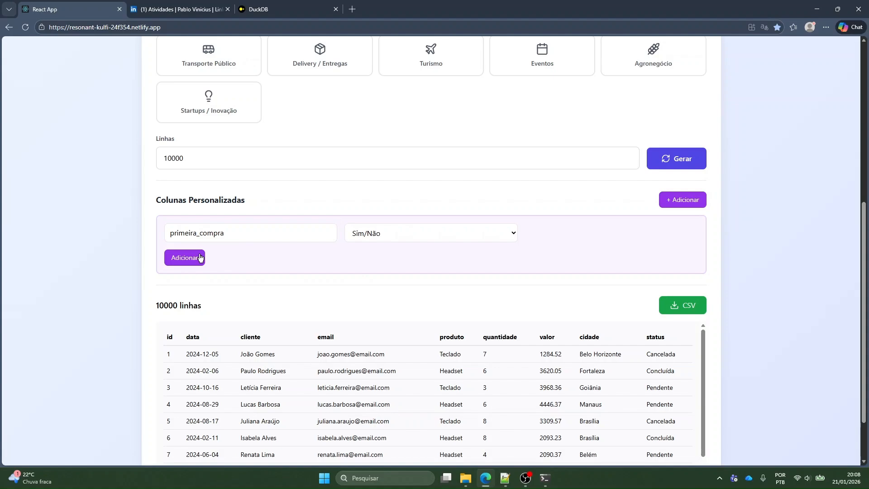
{"action": "scroll", "coordinate": [625, 272], "scroll_direction": "down", "scroll_amount": 1}
{"action": "left_click", "coordinate": [676, 130]}
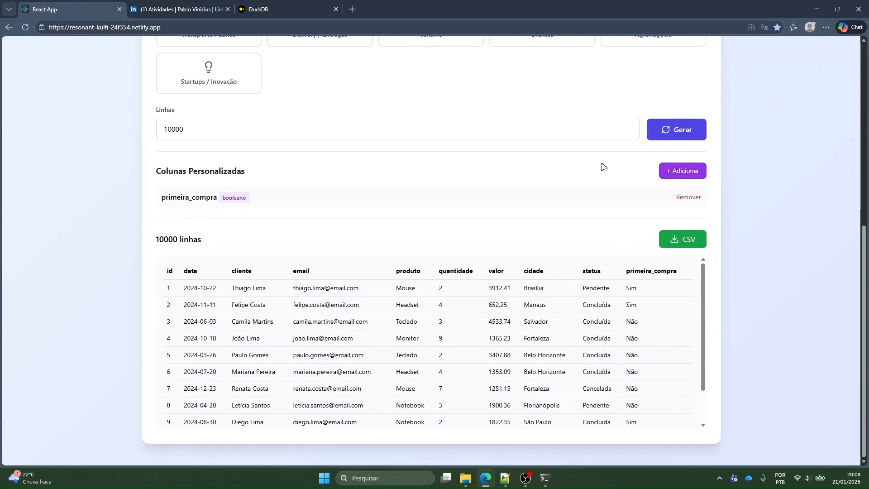
Examine the values of the primeira_compra column in the generated preview
{"action": "left_click_drag", "start_coordinate": [624, 271], "coordinate": [686, 272]}
{"action": "left_click", "coordinate": [686, 271]}
{"action": "left_click_drag", "start_coordinate": [630, 288], "coordinate": [650, 372]}
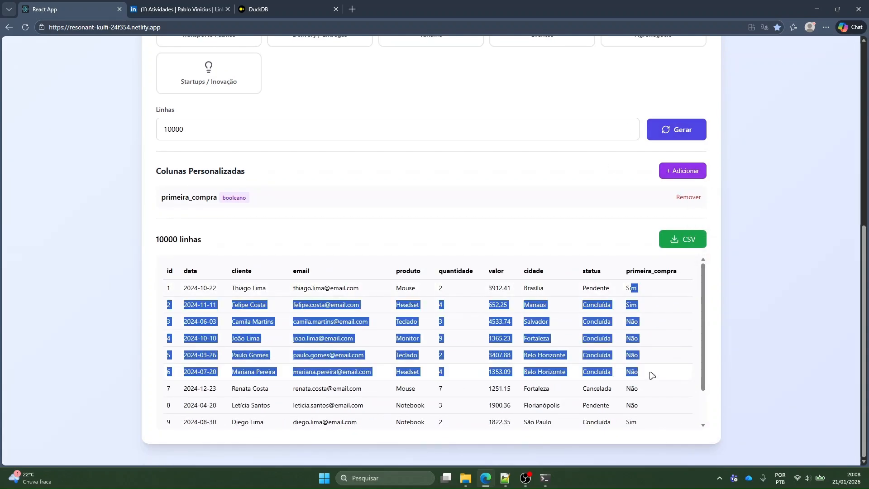
{"action": "left_click", "coordinate": [650, 377]}
Examine the last rows of the generated preview and return to the list of business areas
{"action": "scroll", "coordinate": [625, 408], "scroll_direction": "down", "scroll_amount": 1}
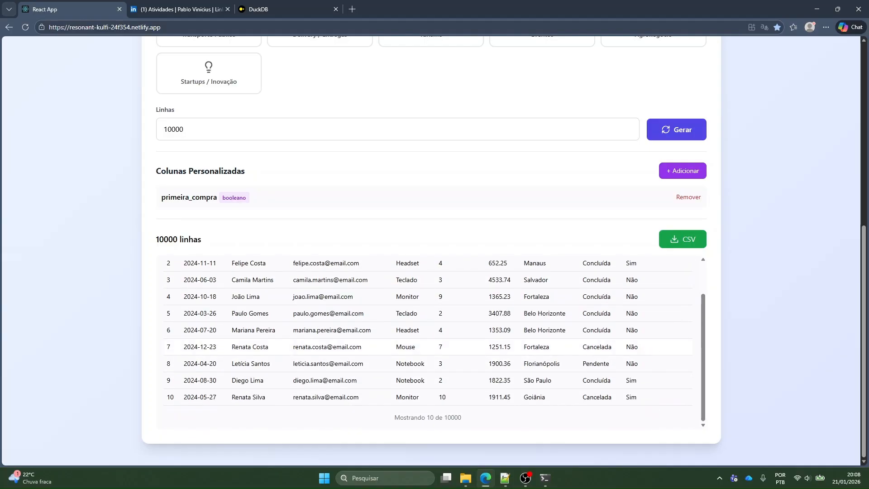
{"action": "left_click_drag", "start_coordinate": [661, 397], "coordinate": [685, 361]}
{"action": "left_click", "coordinate": [655, 395]}
{"action": "left_click_drag", "start_coordinate": [650, 402], "coordinate": [398, 337]}
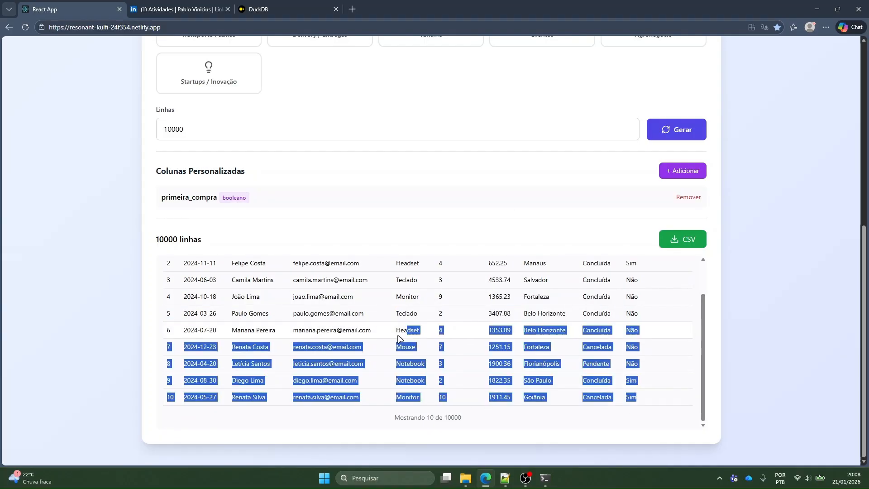
{"action": "left_click", "coordinate": [399, 337]}
{"action": "left_click_drag", "start_coordinate": [185, 332], "coordinate": [389, 411]}
{"action": "left_click", "coordinate": [331, 365]}
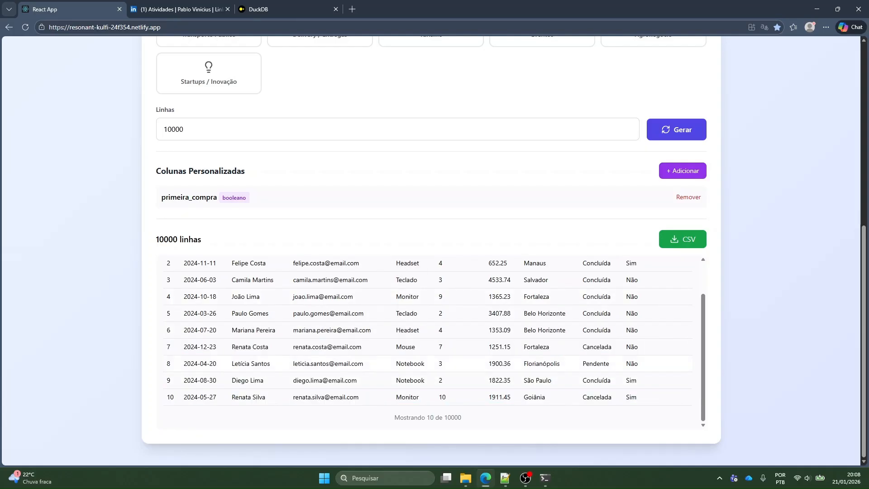
{"action": "left_click_drag", "start_coordinate": [304, 312], "coordinate": [383, 333]}
{"action": "left_click", "coordinate": [671, 402]}
{"action": "left_click", "coordinate": [383, 333]}
{"action": "scroll", "coordinate": [378, 341], "scroll_direction": "up", "scroll_amount": 10}
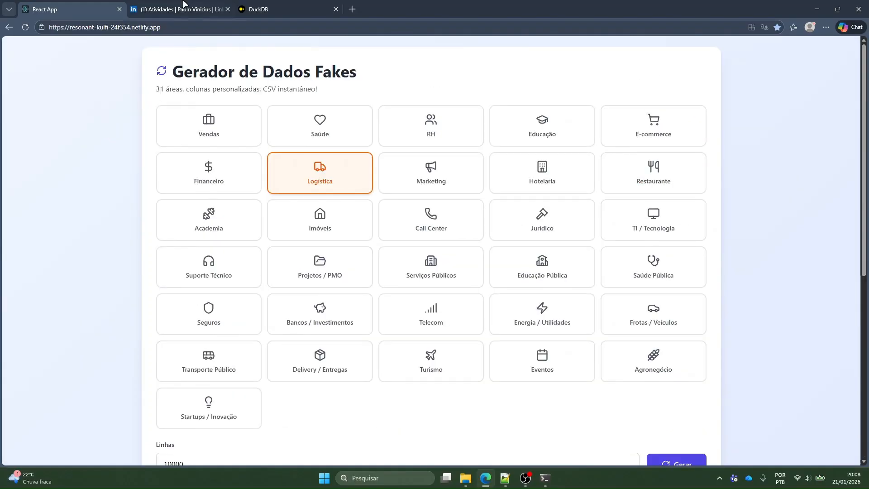
Review the LinkedIn post with the generator's link again and go back to the generator page
{"action": "left_click", "coordinate": [183, 5]}
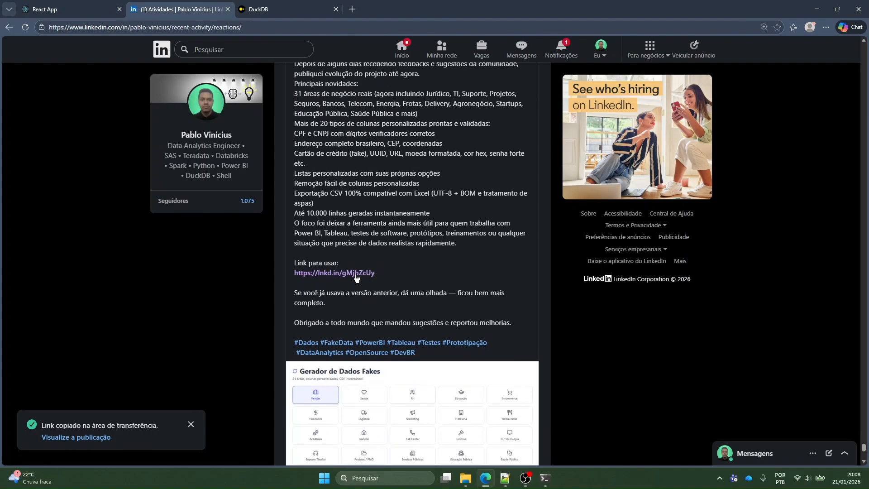
{"action": "scroll", "coordinate": [159, 86], "scroll_direction": "up", "scroll_amount": 2}
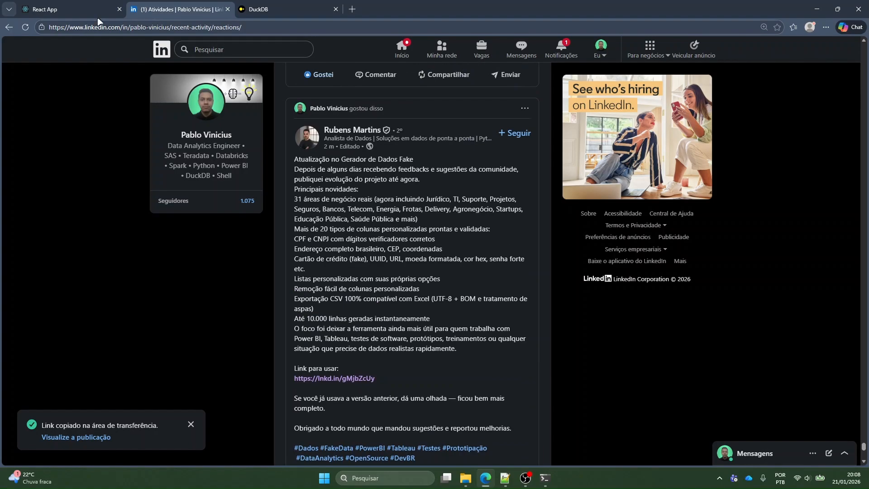
{"action": "left_click", "coordinate": [75, 3]}
{"action": "scroll", "coordinate": [370, 292], "scroll_direction": "down", "scroll_amount": 2}
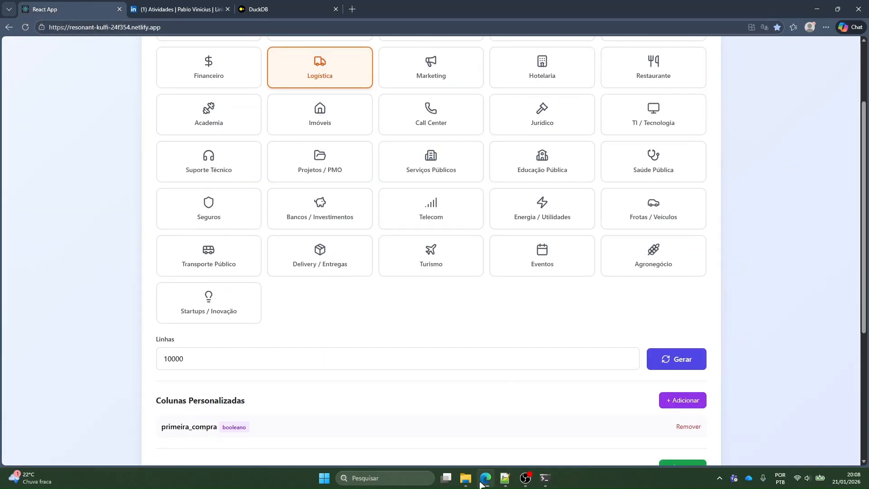
Switch to File Explorer and review the monthly logistics CSV files in exemplo_dados_logistica
{"action": "left_click", "coordinate": [466, 478]}
{"action": "left_click", "coordinate": [317, 230]}
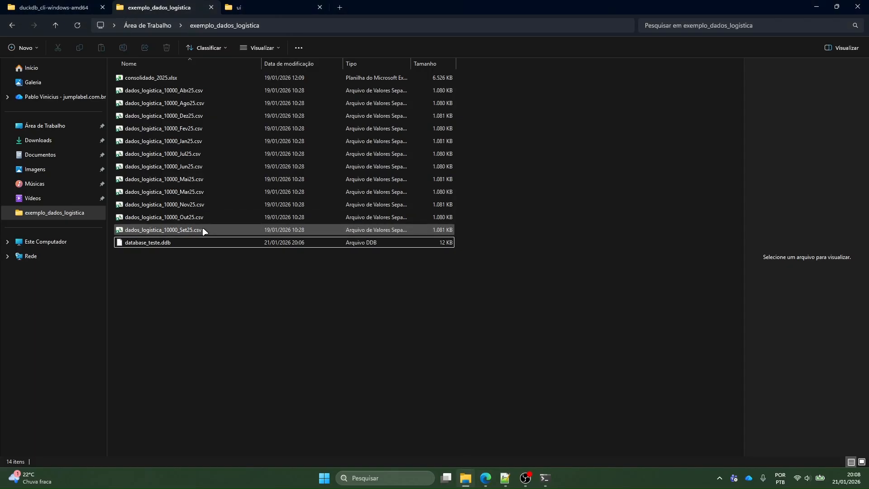
{"action": "left_click", "coordinate": [267, 353]}
{"action": "left_click_drag", "start_coordinate": [266, 354], "coordinate": [276, 316]}
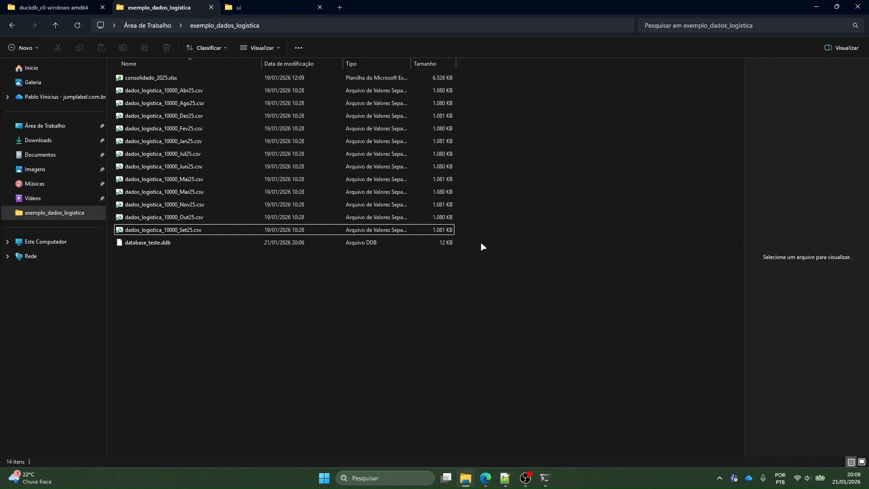
{"action": "left_click_drag", "start_coordinate": [471, 232], "coordinate": [166, 88]}
{"action": "left_click", "coordinate": [503, 218]}
Return to the DuckDB notebook and begin a query in the empty cell with "select *" and "from" on separate lines
{"action": "left_click", "coordinate": [485, 477]}
{"action": "left_click", "coordinate": [267, 6]}
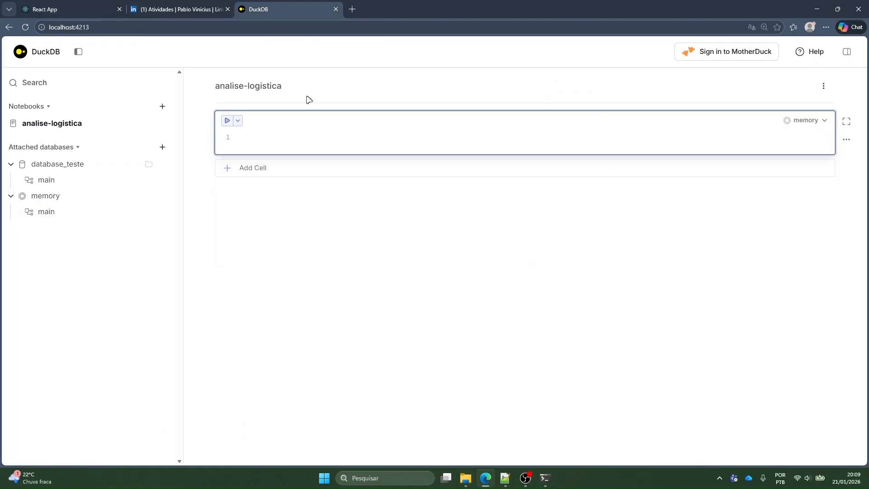
{"action": "type", "text": "select ("}
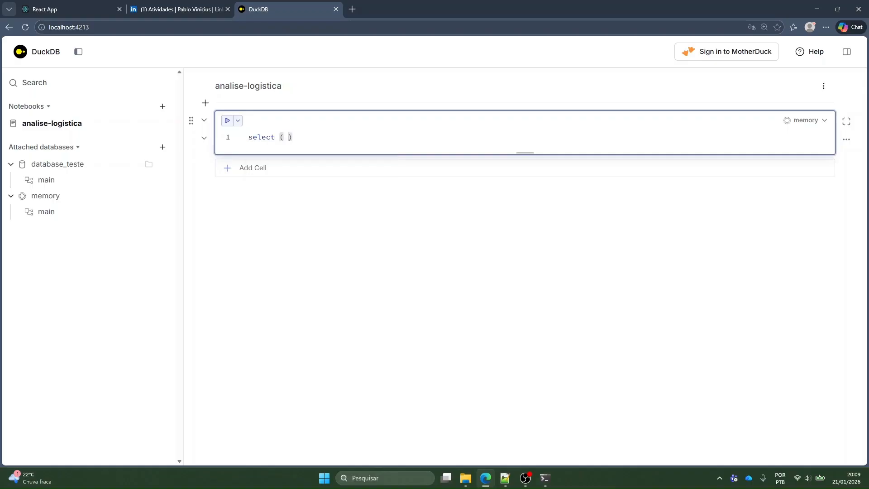
{"action": "key", "text": "BackSpace"}
{"action": "key", "text": "Delete"}
{"action": "type", "text": "*"}
{"action": "key", "text": "Return"}
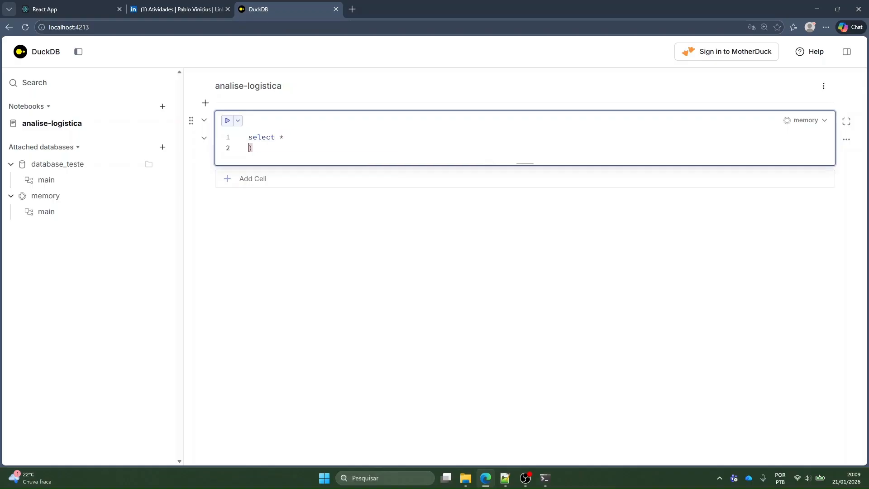
{"action": "type", "text": "from"}
Switch to File Explorer and copy the full path of dados_logistica_10000_Jan25.csv
{"action": "key", "text": "alt+Tab"}
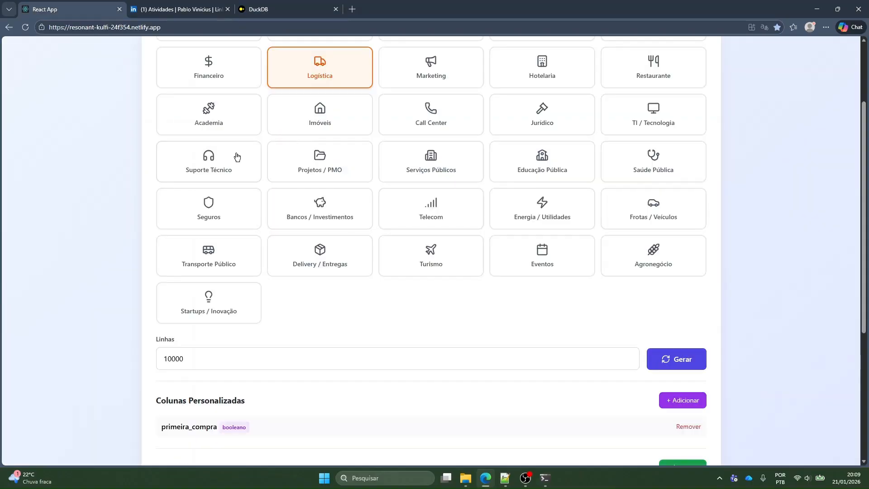
{"action": "key", "text": "alt+Tab"}
Back in the notebook, use the copied CSV path as the query's source, add "limit 10;" and run it
{"action": "key", "text": "alt+Tab"}
{"action": "left_click", "coordinate": [186, 142]}
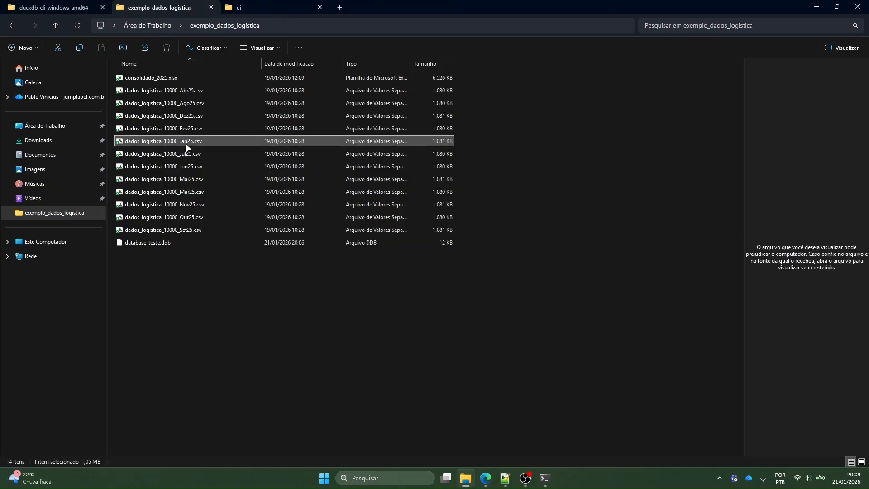
{"action": "right_click", "coordinate": [184, 143]}
{"action": "right_click", "coordinate": [178, 144]}
{"action": "left_click", "coordinate": [241, 270]}
{"action": "key", "text": "alt+Tab"}
{"action": "type", "text": "\"C:\\Users\\Pablo Vinicius\\Desktop\\exemplo_dados_logistica\\dados_logistica_10000_Jan25.csv\""}
{"action": "type", "text": "li"}
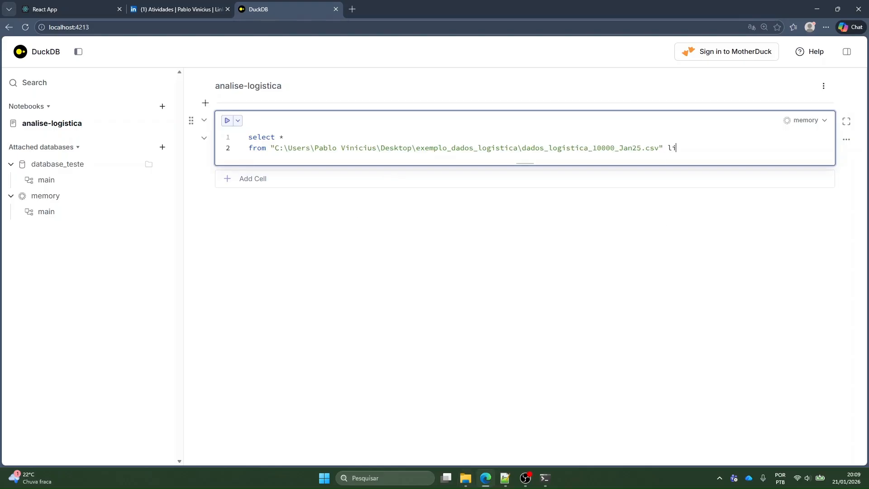
{"action": "type", "text": "mit 10."}
{"action": "key", "text": "ctrl+Return"}
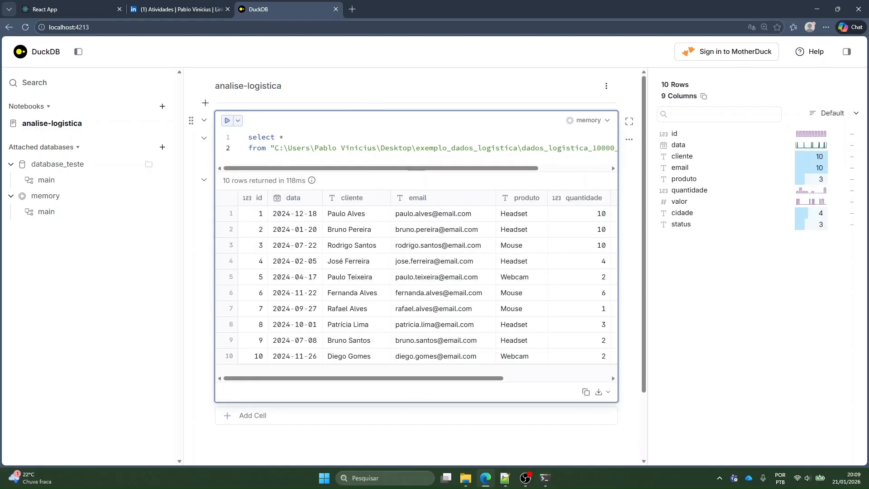
Narrow the notebooks and databases sidebar and review all columns of the January results, including the column count
{"action": "left_click_drag", "start_coordinate": [183, 188], "coordinate": [103, 189]}
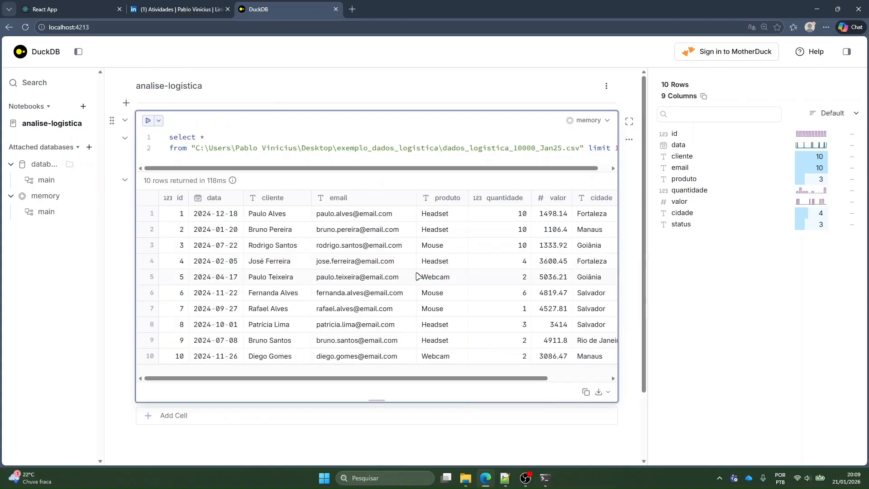
{"action": "left_click", "coordinate": [556, 377]}
{"action": "left_click_drag", "start_coordinate": [556, 378], "coordinate": [431, 378]}
{"action": "left_click", "coordinate": [561, 378]}
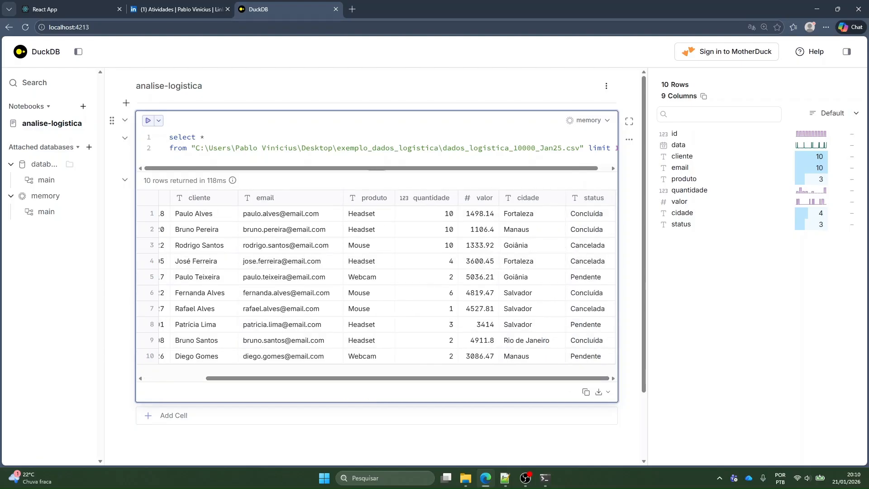
{"action": "type", "text": ")"}
{"action": "left_click", "coordinate": [194, 378]}
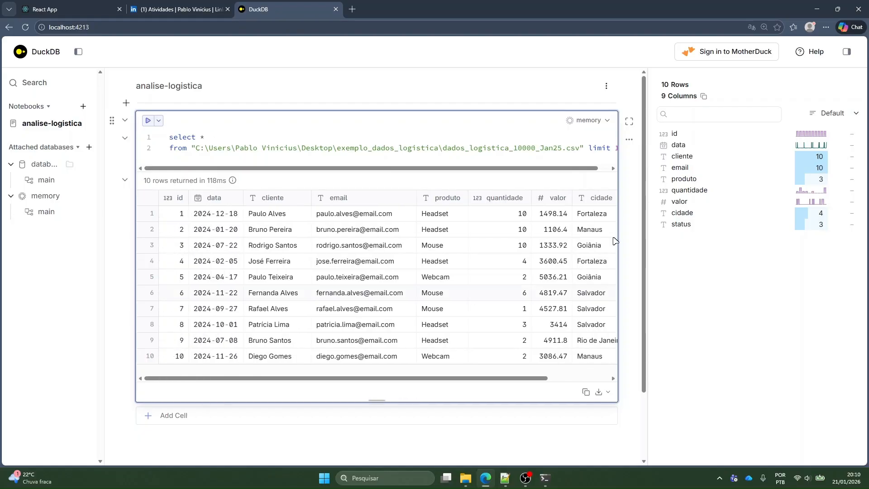
{"action": "left_click_drag", "start_coordinate": [658, 99], "coordinate": [717, 97]}
{"action": "left_click", "coordinate": [718, 97]}
{"action": "left_click", "coordinate": [205, 137]}
{"action": "type", "text": "id, data, cliente, emai"}
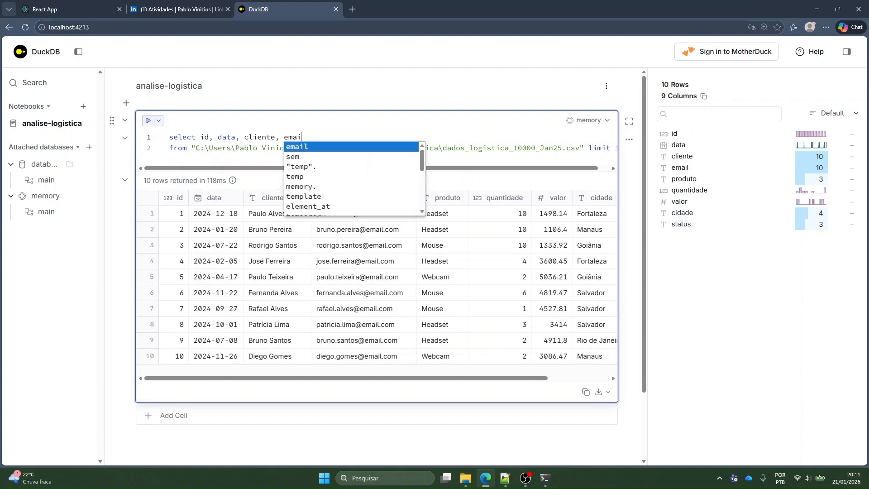
{"action": "key", "text": "BackSpace"}
{"action": "key", "text": "BackSpace"}
{"action": "key", "text": "BackSpace"}
{"action": "key", "text": "BackSpace"}
{"action": "type", "text": "prod"}
{"action": "key", "text": "BackSpace"}
{"action": "key", "text": "BackSpace"}
{"action": "key", "text": "ctrl+shift+Left"}
{"action": "key", "text": "ctrl+shift+Left"}
{"action": "key", "text": "ctrl+shift+Left"}
{"action": "key", "text": "ctrl+shift+Left"}
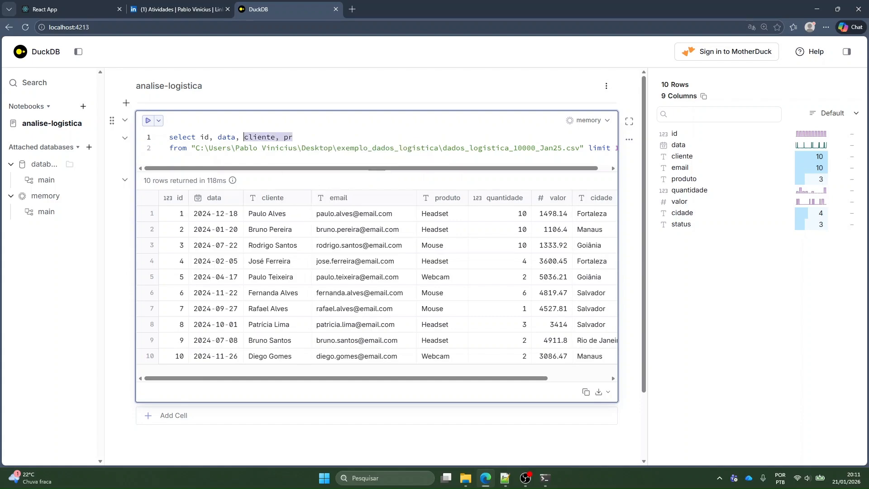
{"action": "type", "text": "*"}
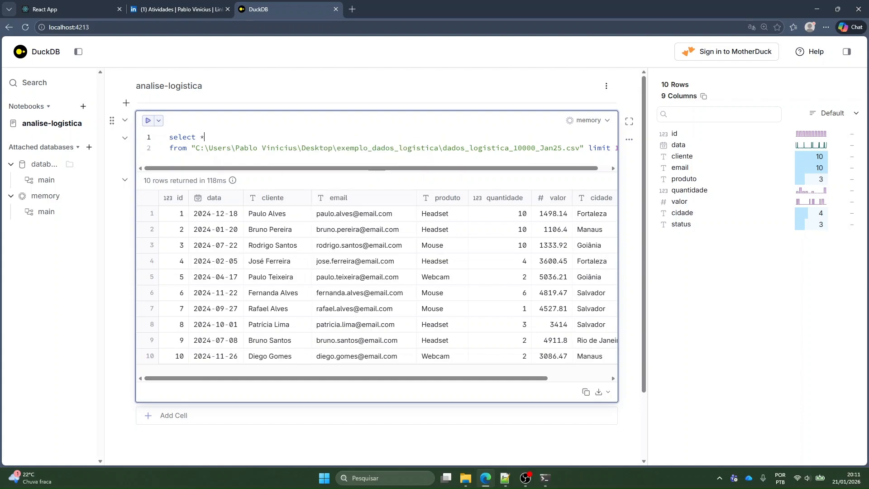
{"action": "type", "text": " exc"}
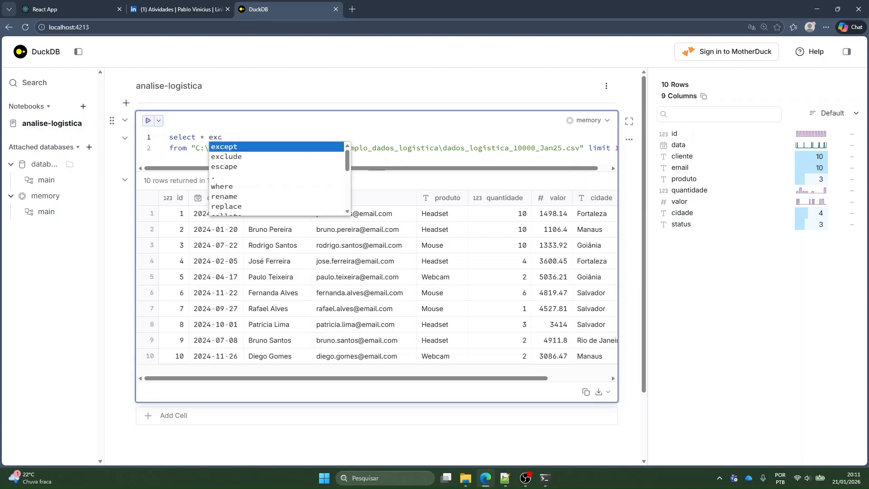
Leave the email column out by adding exclude(email) after the asterisk, run the query and check the column count
{"action": "key", "text": "Down"}
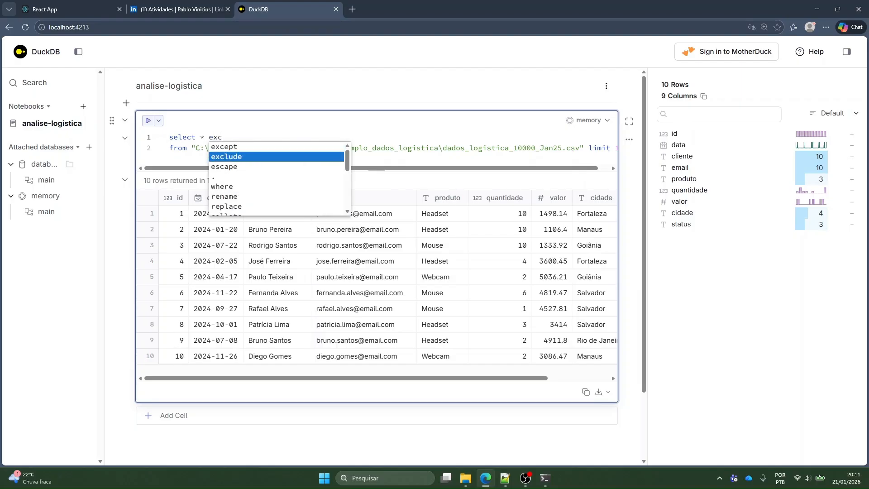
{"action": "key", "text": "Down"}
{"action": "key", "text": "Up"}
{"action": "key", "text": "Up"}
{"action": "key", "text": "Down"}
{"action": "key", "text": "Up"}
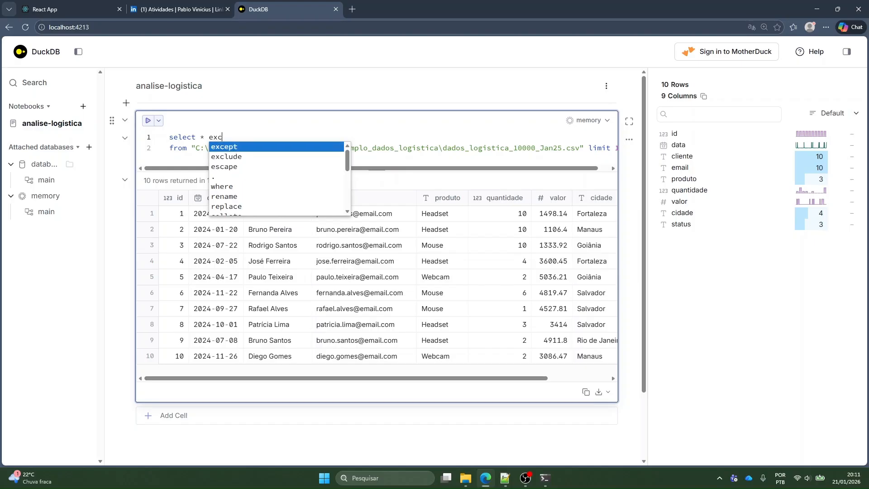
{"action": "key", "text": "Down"}
{"action": "key", "text": "Up"}
{"action": "key", "text": "Down"}
{"action": "key", "text": "Down"}
{"action": "key", "text": "Up"}
{"action": "key", "text": "Up"}
{"action": "key", "text": "Down"}
{"action": "key", "text": "Return"}
{"action": "type", "text": "exclude"}
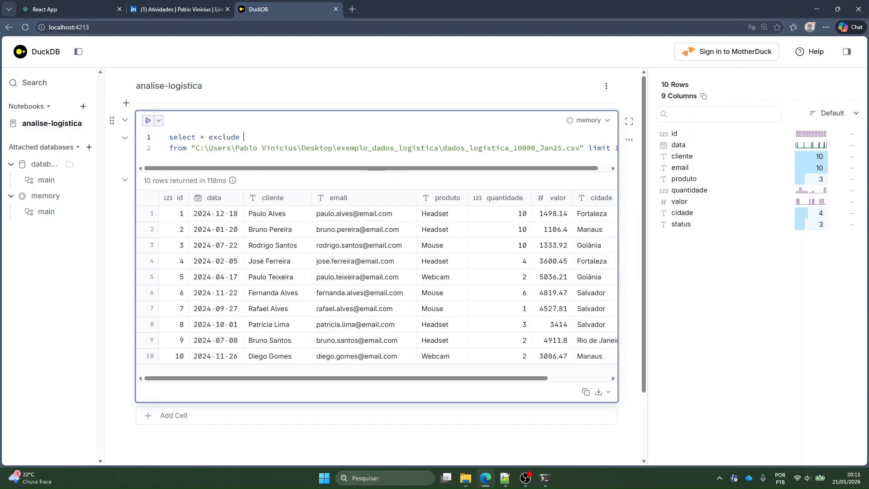
{"action": "type", "text": "(email"}
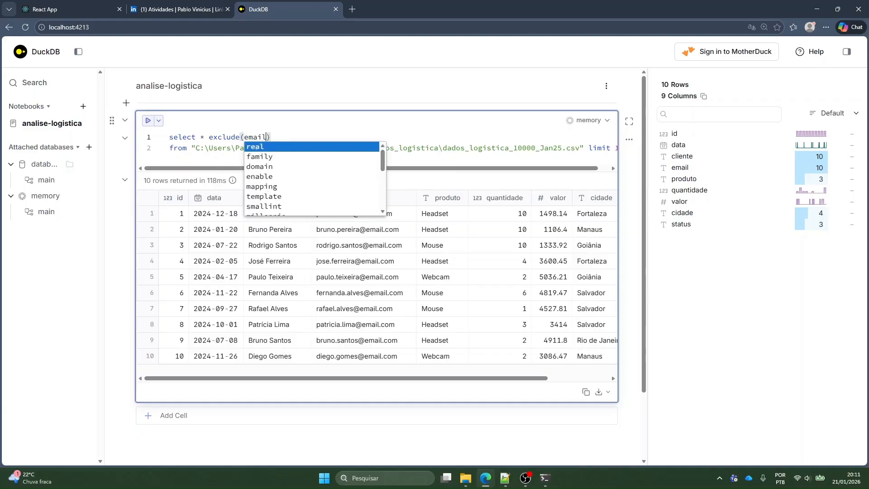
{"action": "key", "text": "ctrl+Return"}
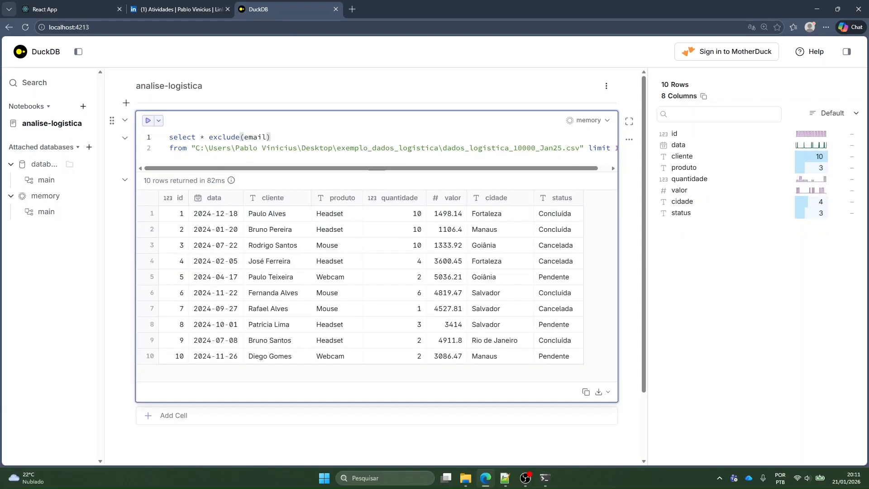
{"action": "left_click_drag", "start_coordinate": [663, 97], "coordinate": [716, 97]}
{"action": "left_click", "coordinate": [716, 97]}
Remove the exclude clause, place the asterisk on its own line below select and run the query again
{"action": "left_click", "coordinate": [273, 137]}
{"action": "left_click_drag", "start_coordinate": [272, 137], "coordinate": [199, 137]}
{"action": "key", "text": "BackSpace"}
{"action": "key", "text": "Return"}
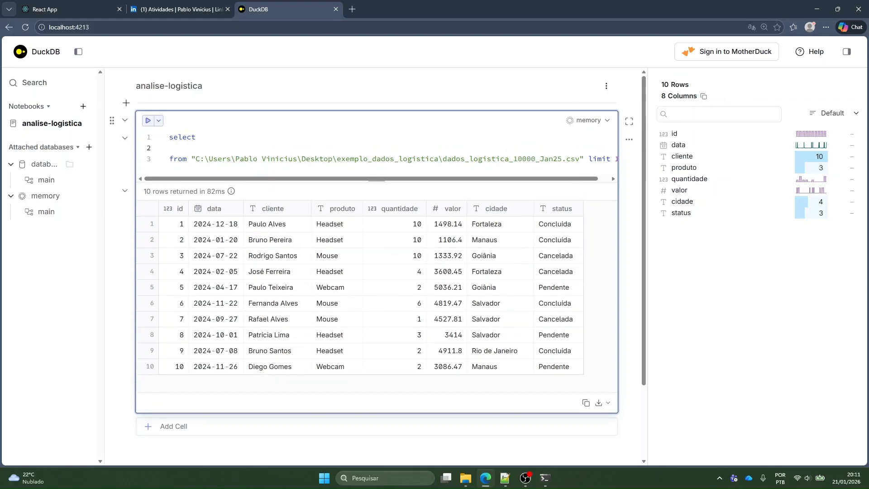
{"action": "type", "text": "*"}
{"action": "key", "text": "ctrl+Return"}
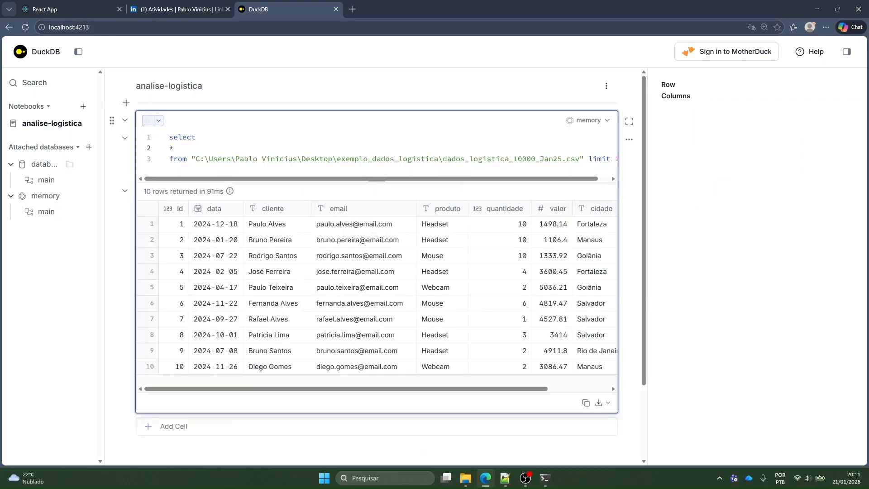
Copy the result's column names, replace the asterisk with that list and indent the columns under select
{"action": "left_click", "coordinate": [704, 96]}
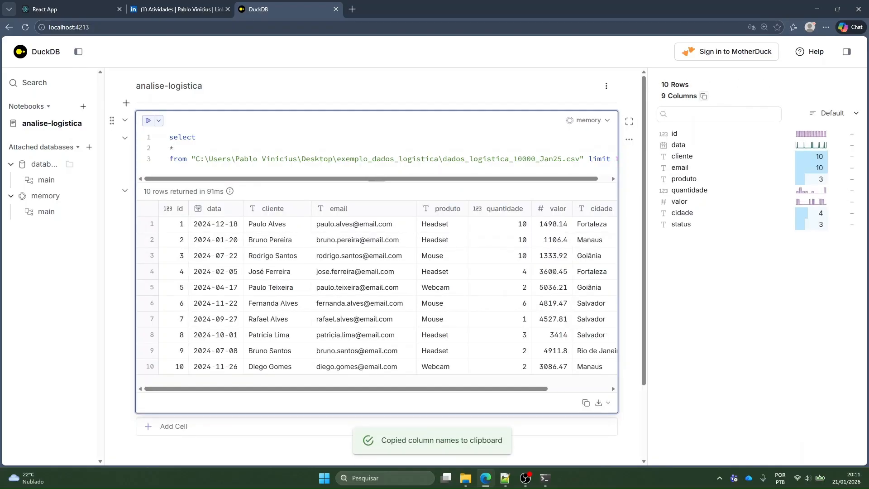
{"action": "key", "text": "BackSpace"}
{"action": "key", "text": "ctrl+v"}
{"action": "left_click_drag", "start_coordinate": [201, 233], "coordinate": [161, 152]}
{"action": "key", "text": "Tab"}
{"action": "left_click", "coordinate": [205, 137]}
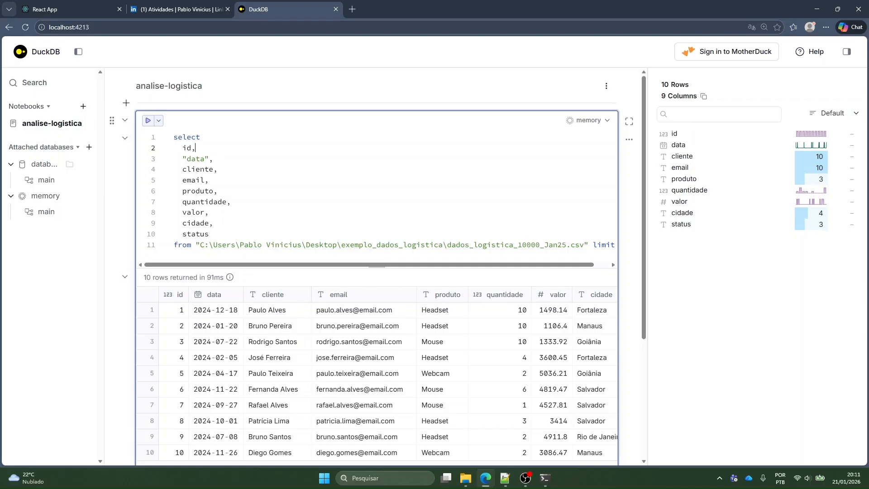
{"action": "left_click", "coordinate": [612, 264]}
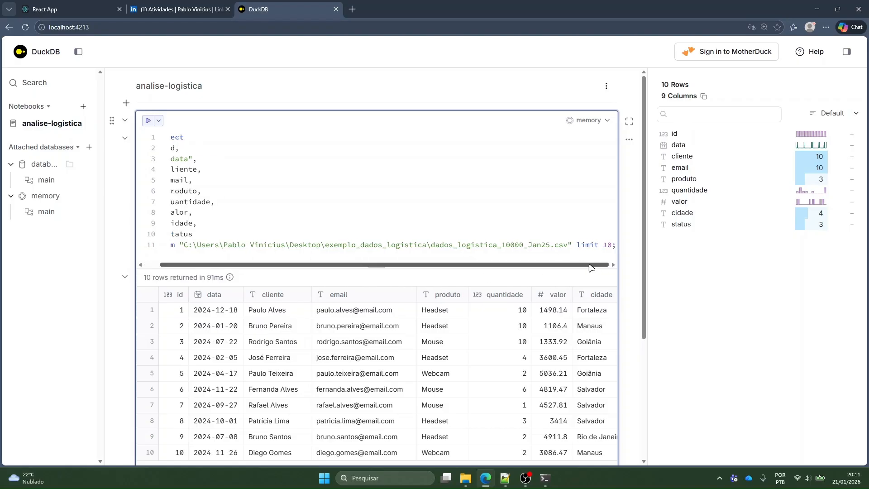
{"action": "left_click_drag", "start_coordinate": [386, 245], "coordinate": [285, 245]}
{"action": "left_click", "coordinate": [267, 224]}
{"action": "left_click_drag", "start_coordinate": [235, 202], "coordinate": [86, 197]}
{"action": "left_click", "coordinate": [253, 234]}
Add the calculated column "(valor / quantidade) as preco_unitario," on a new line after valor
{"action": "left_click", "coordinate": [254, 212]}
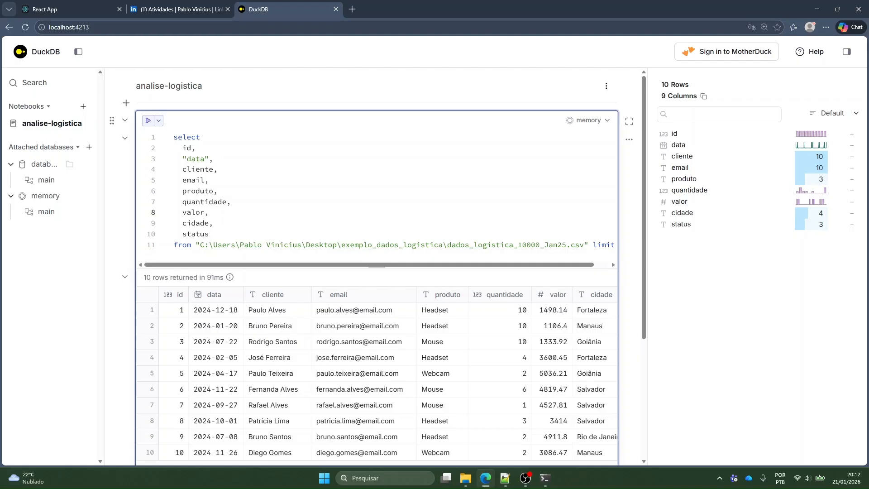
{"action": "key", "text": "Return"}
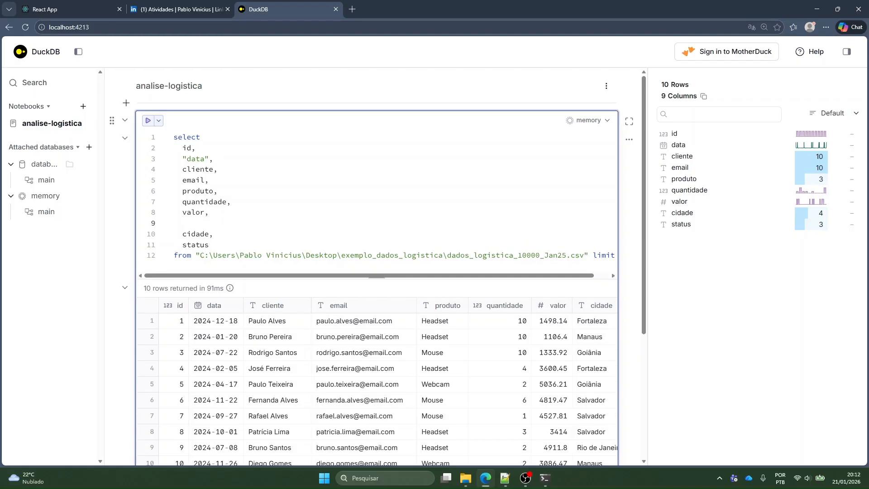
{"action": "type", "text": "("}
{"action": "type", "text": "quinti"}
{"action": "key", "text": "BackSpace"}
{"action": "key", "text": "BackSpace"}
{"action": "key", "text": "BackSpace"}
{"action": "key", "text": "BackSpace"}
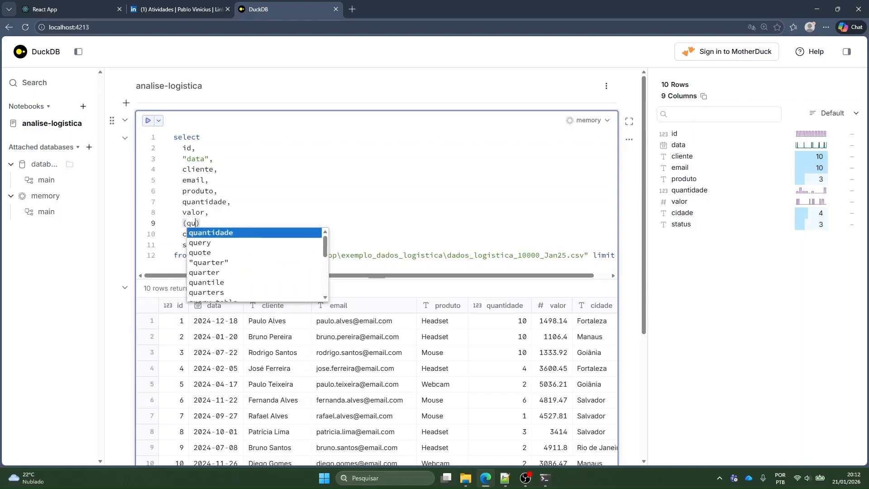
{"action": "key", "text": "BackSpace"}
{"action": "key", "text": "BackSpace"}
{"action": "type", "text": "valor "}
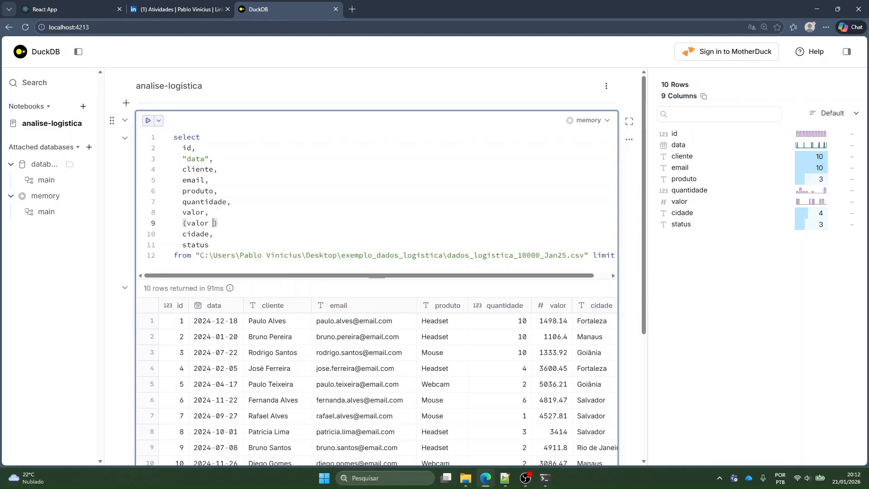
{"action": "type", "text": "/ quanti"}
{"action": "key", "text": "Return"}
{"action": "type", "text": ") as preco_unitario,"}
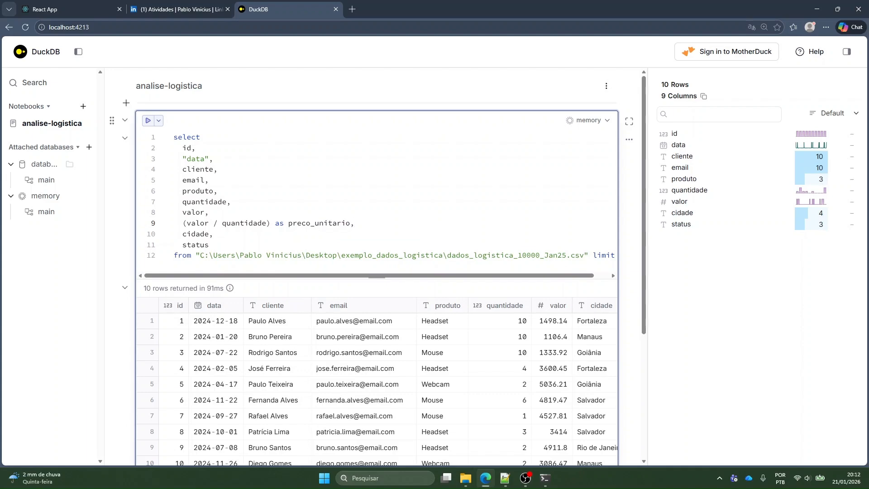
Run the query and hide the column summary to review the preco_unitario values at full width
{"action": "key", "text": "ctrl+Return"}
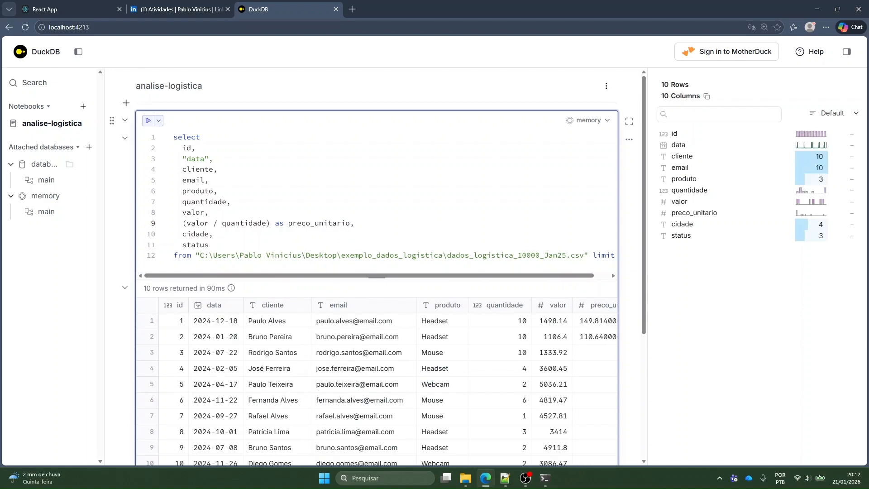
{"action": "left_click", "coordinate": [847, 51]}
{"action": "scroll", "coordinate": [482, 253], "scroll_direction": "down", "scroll_amount": 2}
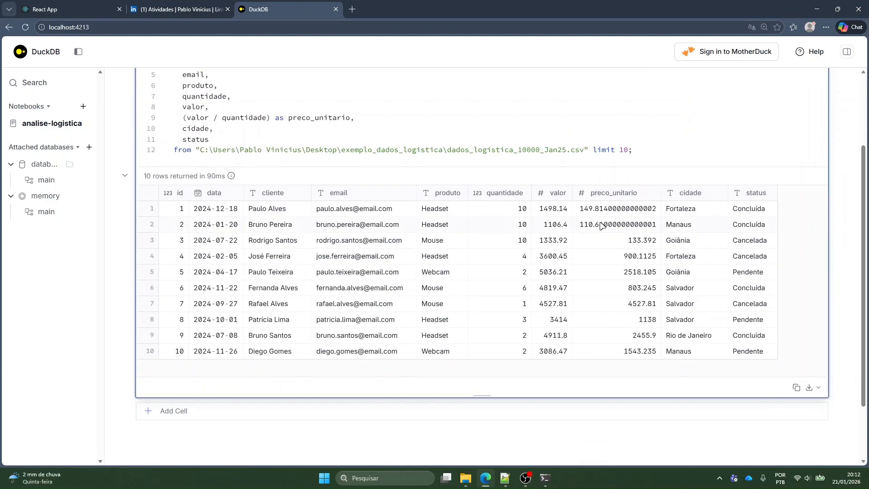
{"action": "scroll", "coordinate": [546, 317], "scroll_direction": "up", "scroll_amount": 2}
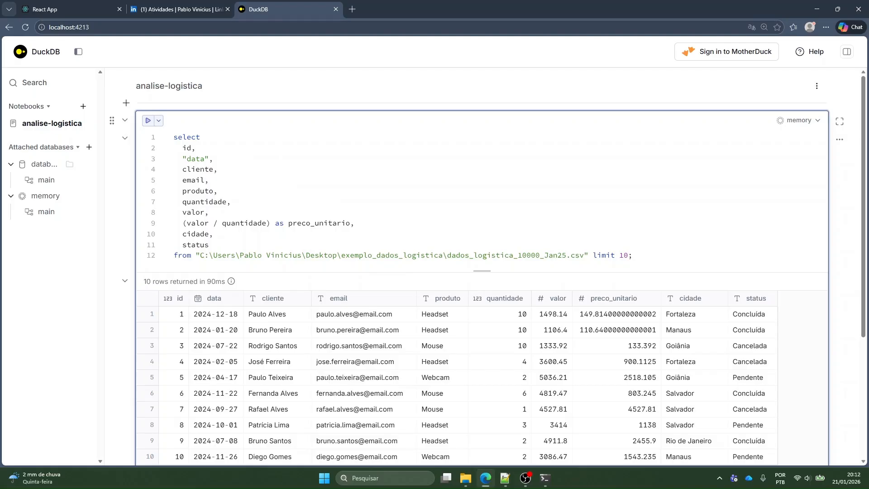
Round the preco_unitario calculation to two decimals with round((valor / quantidade),2), run the query and review the results
{"action": "left_click", "coordinate": [183, 223]}
{"action": "type", "text": "round("}
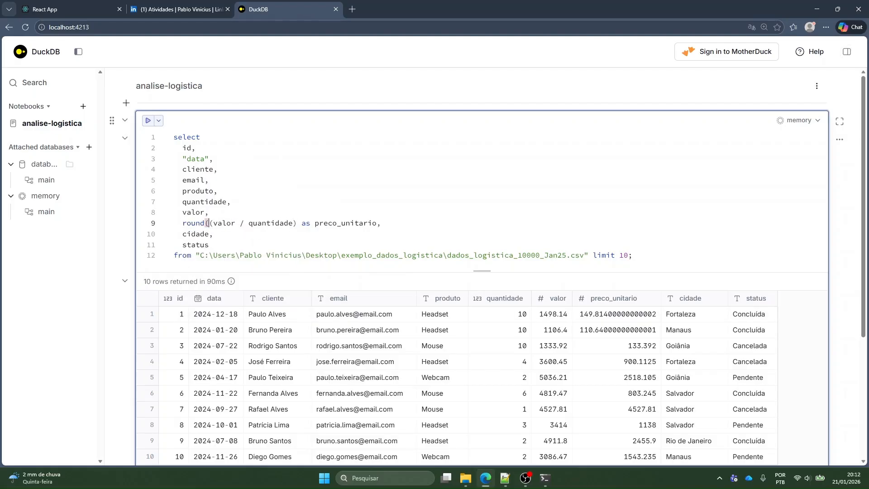
{"action": "key", "text": "ctrl+Right"}
{"action": "key", "text": "ctrl+Right"}
{"action": "key", "text": "ctrl+Right"}
{"action": "key", "text": "ctrl+Right"}
{"action": "type", "text": ",2)"}
{"action": "key", "text": "ctrl+Return"}
{"action": "scroll", "coordinate": [482, 289], "scroll_direction": "down", "scroll_amount": 2}
{"action": "scroll", "coordinate": [482, 290], "scroll_direction": "up", "scroll_amount": 2}
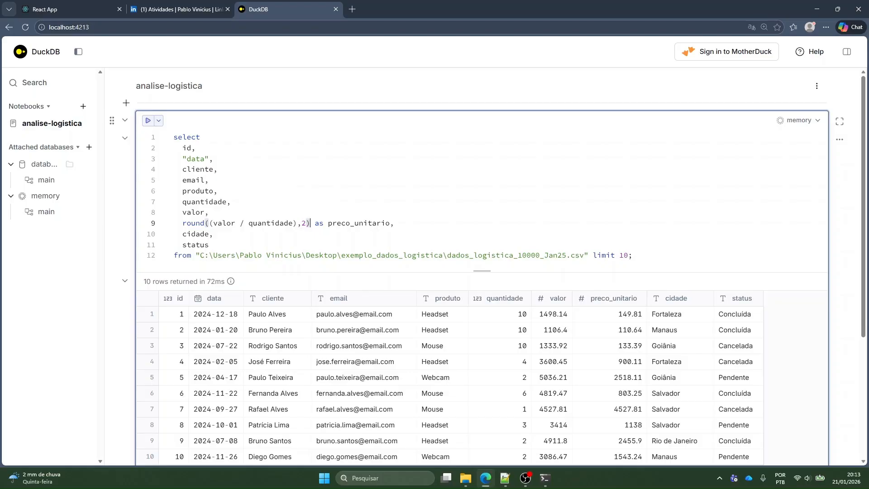
{"action": "left_click", "coordinate": [628, 255]}
{"action": "left_click_drag", "start_coordinate": [633, 255], "coordinate": [670, 180]}
{"action": "left_click", "coordinate": [706, 212]}
{"action": "left_click", "coordinate": [705, 255]}
{"action": "left_click", "coordinate": [209, 245]}
Change the cliente column to "upper(cliente) as cliente", run the query and review the customer names
{"action": "left_click", "coordinate": [182, 169]}
{"action": "type", "text": "upper("}
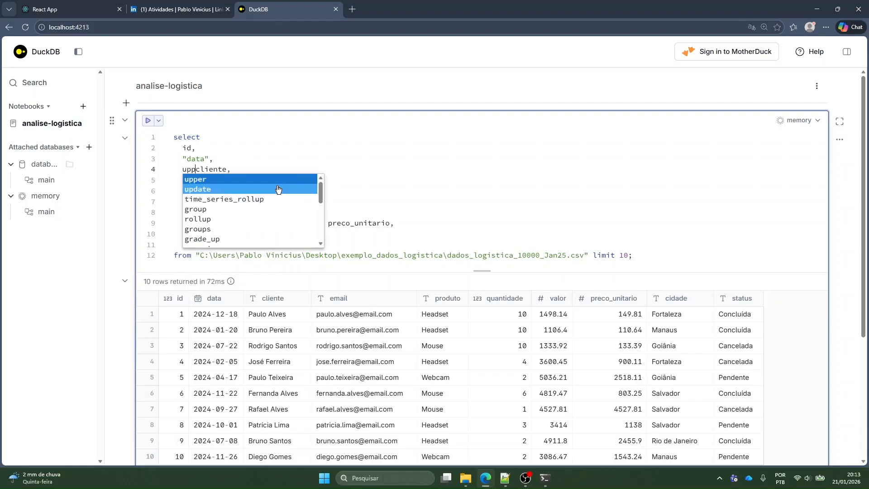
{"action": "key", "text": "ctrl+Right"}
{"action": "type", "text": ") as cliente"}
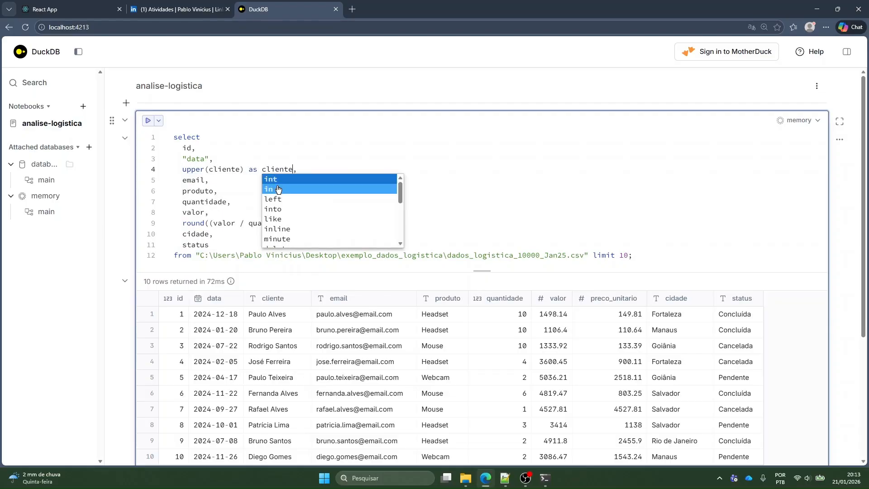
{"action": "key", "text": "ctrl+Return"}
{"action": "left_click", "coordinate": [213, 223]}
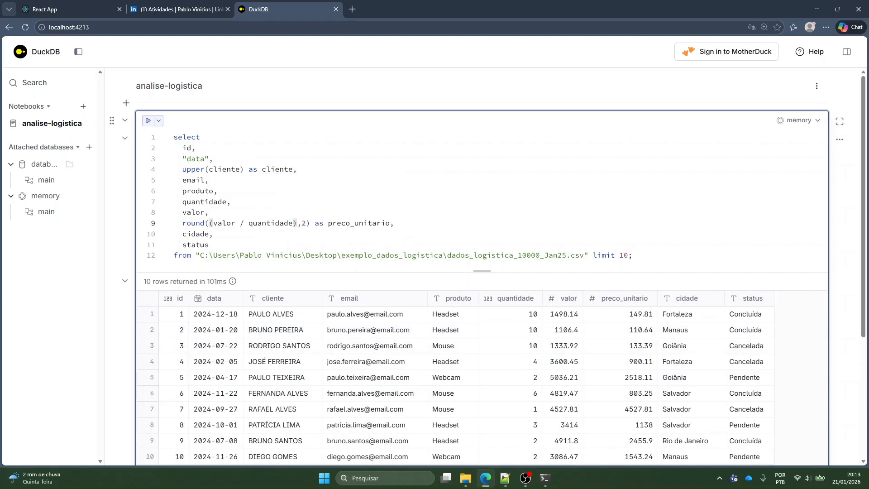
{"action": "left_click", "coordinate": [213, 234]}
{"action": "scroll", "coordinate": [376, 319], "scroll_direction": "down", "scroll_amount": 3}
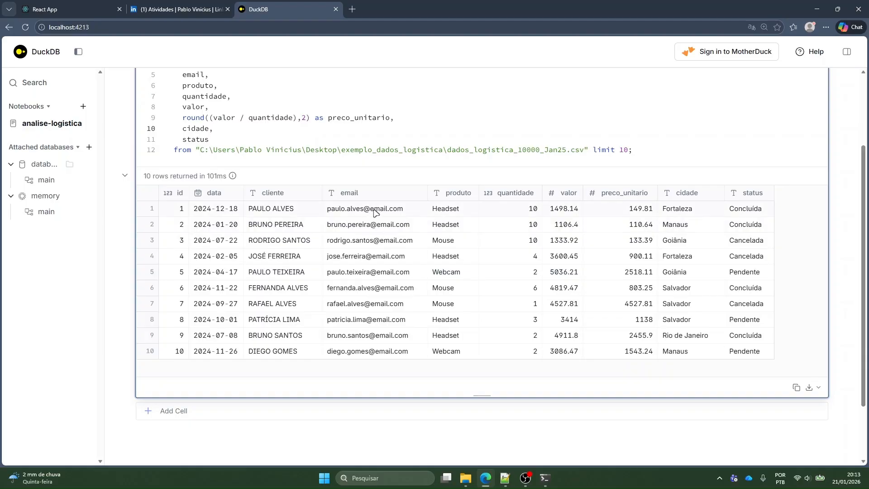
{"action": "scroll", "coordinate": [374, 211], "scroll_direction": "up", "scroll_amount": 3}
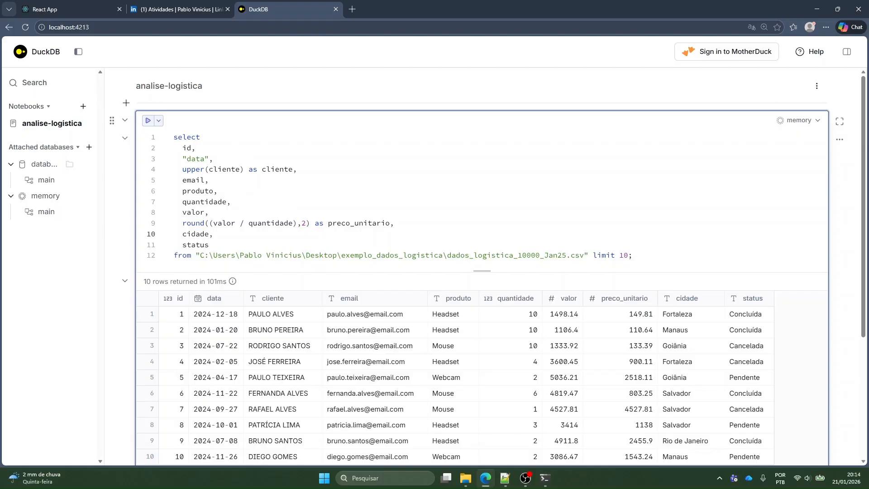
Remove "limit 10" from the end of the query, keep the semicolon and run it on the whole file
{"action": "left_click", "coordinate": [209, 245]}
{"action": "key", "text": "Down"}
{"action": "key", "text": "ctrl+shift+Left"}
{"action": "key", "text": "ctrl+shift+Left"}
{"action": "key", "text": "ctrl+shift+Left"}
{"action": "key", "text": "shift+Right"}
{"action": "key", "text": "shift+Right"}
{"action": "key", "text": "BackSpace"}
{"action": "key", "text": "BackSpace"}
{"action": "key", "text": "ctrl+Return"}
Copy the whole query, add a new cell below, and paste it inside the parentheses of a "summarize ( )" statement
{"action": "left_click_drag", "start_coordinate": [593, 255], "coordinate": [174, 137]}
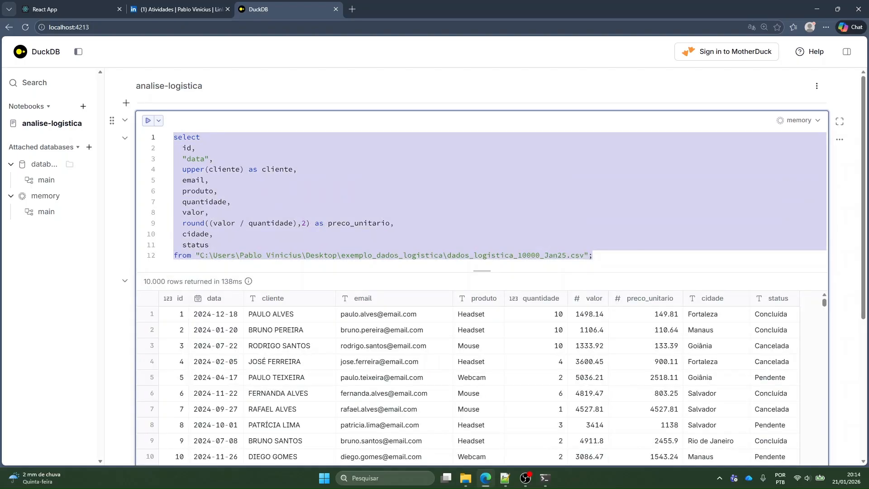
{"action": "left_click", "coordinate": [335, 180]}
{"action": "scroll", "coordinate": [334, 181], "scroll_direction": "down", "scroll_amount": 5}
{"action": "left_click", "coordinate": [385, 337]}
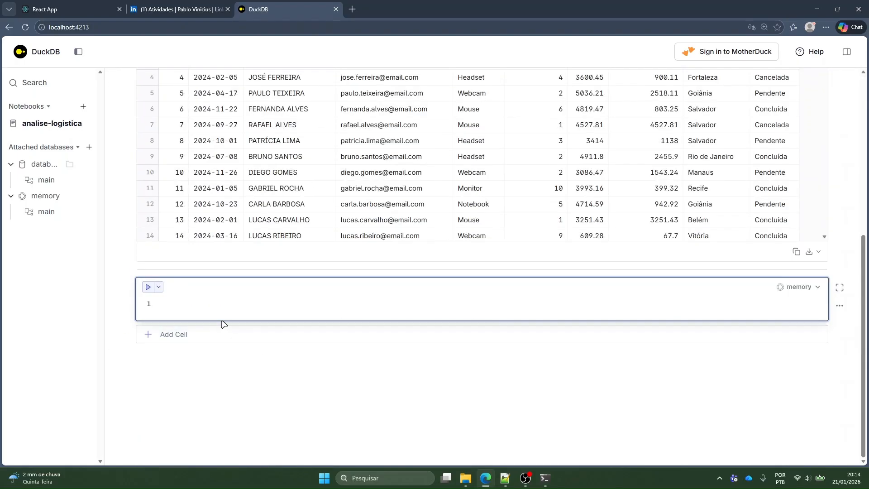
{"action": "type", "text": "summarize ("}
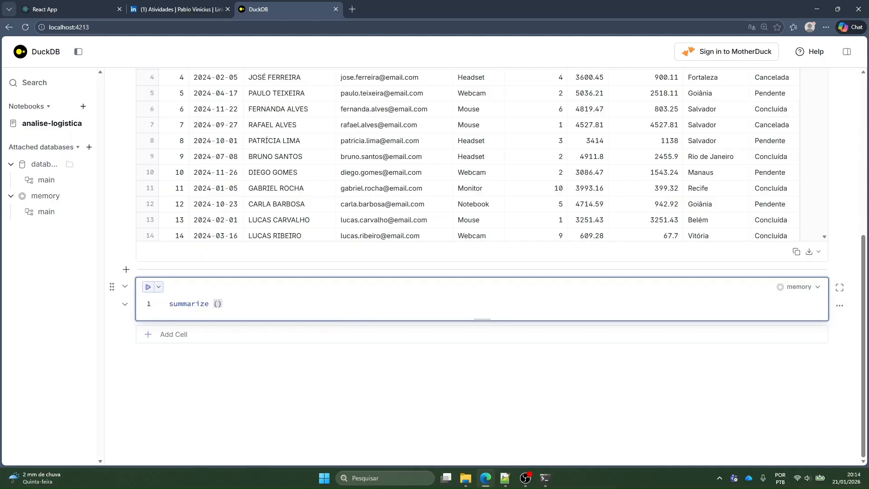
{"action": "key", "text": "Return"}
{"action": "key", "text": "Return"}
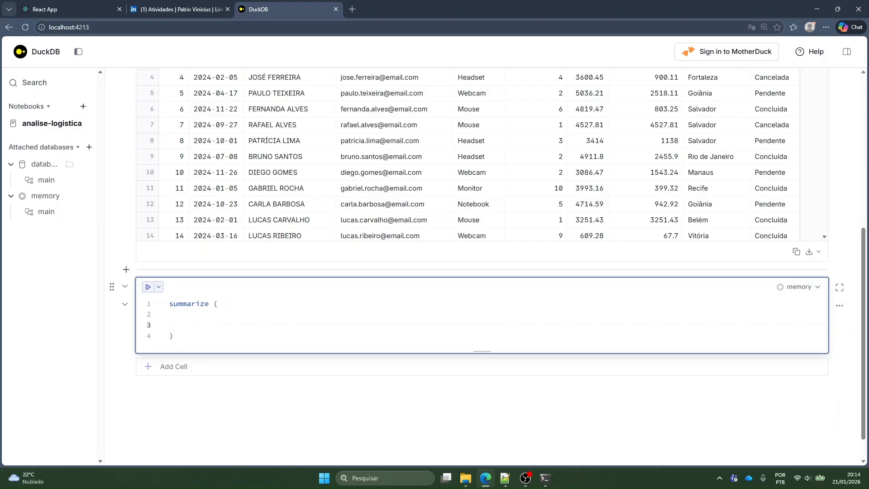
{"action": "key", "text": "ctrl+v"}
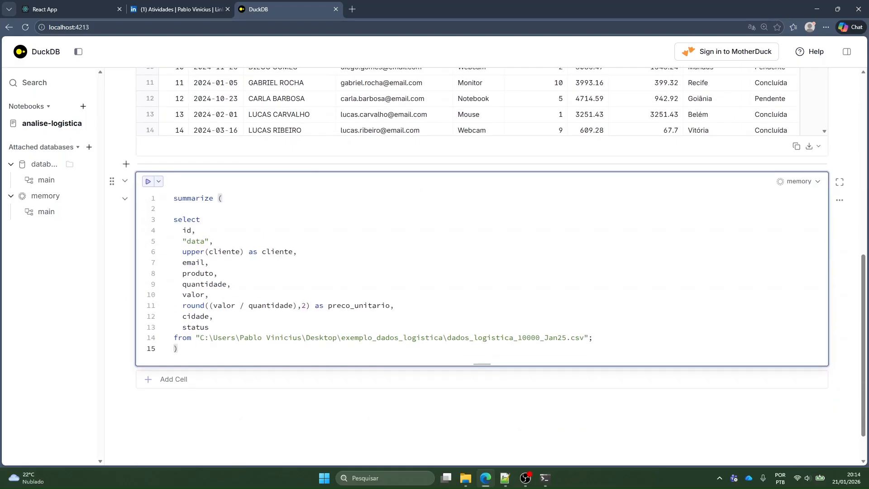
Delete the semicolon after the CSV path in the nested query, run the summarize statement and review its column statistics
{"action": "key", "text": "ctrl+Return"}
{"action": "key", "text": "Up"}
{"action": "key", "text": "End"}
{"action": "key", "text": "BackSpace"}
{"action": "key", "text": "ctrl+Return"}
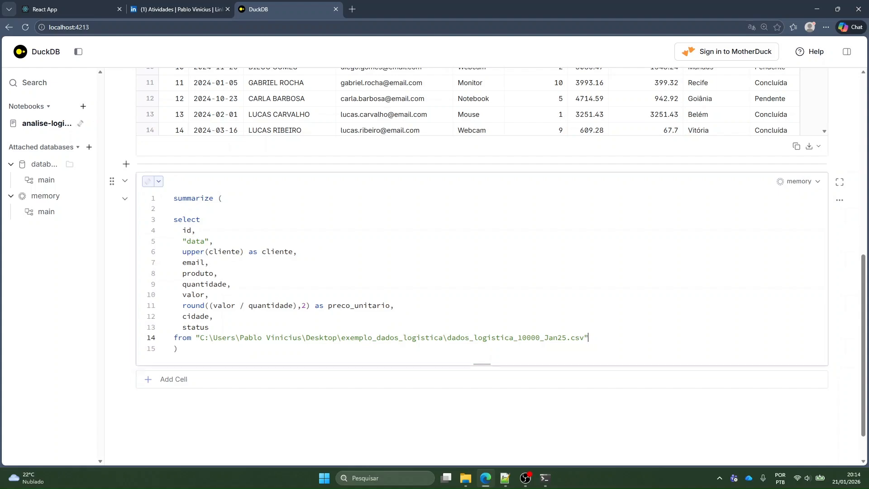
{"action": "scroll", "coordinate": [393, 253], "scroll_direction": "up", "scroll_amount": 3}
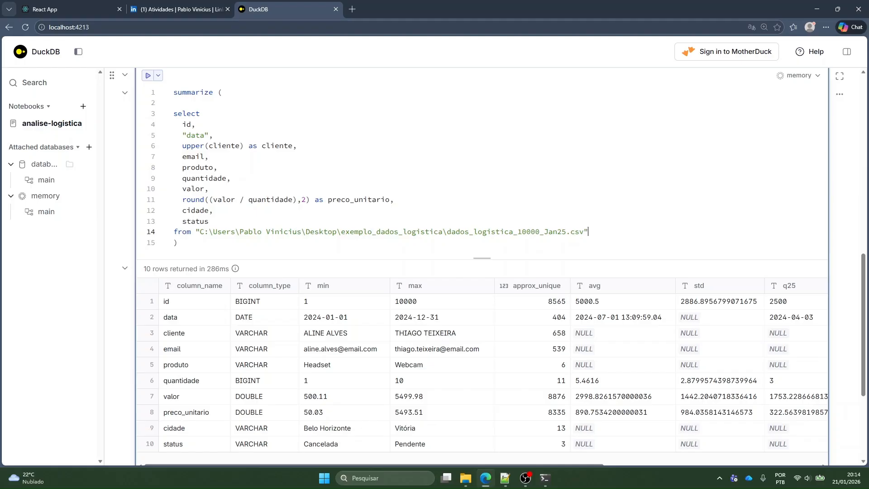
Cut the nested select query out of the summarize cell, leaving only "summarize ( )"
{"action": "key", "text": "shift+Up"}
{"action": "key", "text": "shift+Up"}
{"action": "key", "text": "shift+Up"}
{"action": "key", "text": "shift+Up"}
{"action": "key", "text": "shift+Up"}
{"action": "key", "text": "shift+Up"}
{"action": "key", "text": "shift+Up"}
{"action": "key", "text": "shift+Up"}
{"action": "key", "text": "shift+Up"}
{"action": "key", "text": "shift+Up"}
{"action": "key", "text": "shift+Up"}
{"action": "key", "text": "shift+Home"}
{"action": "key", "text": "ctrl+x"}
{"action": "key", "text": "ctrl+a"}
{"action": "key", "text": "ctrl+v"}
{"action": "type", "text": ";"}
{"action": "key", "text": "ctrl+Return"}
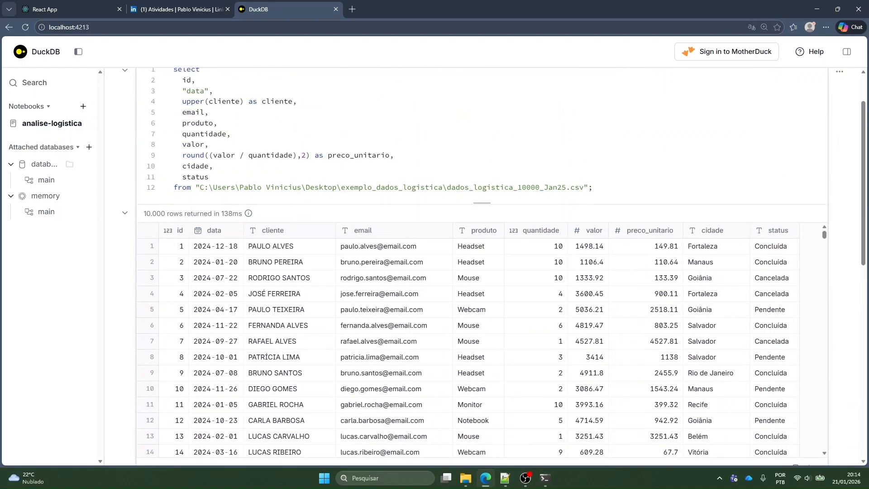
Insert "create or replace table analise_temp as (" on a new line above select in the first cell
{"action": "scroll", "coordinate": [482, 267], "scroll_direction": "up", "scroll_amount": 2}
{"action": "key", "text": "Return"}
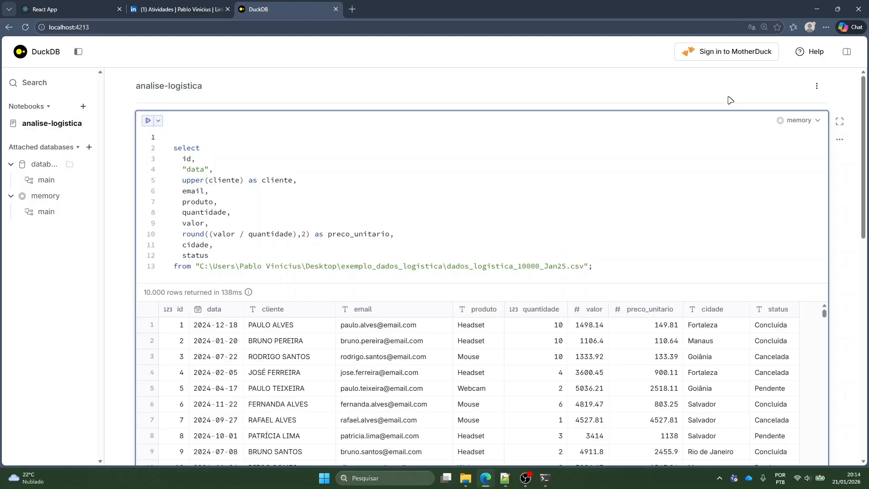
{"action": "left_click", "coordinate": [800, 121]}
{"action": "key", "text": "Escape"}
{"action": "type", "text": "create or replace table "}
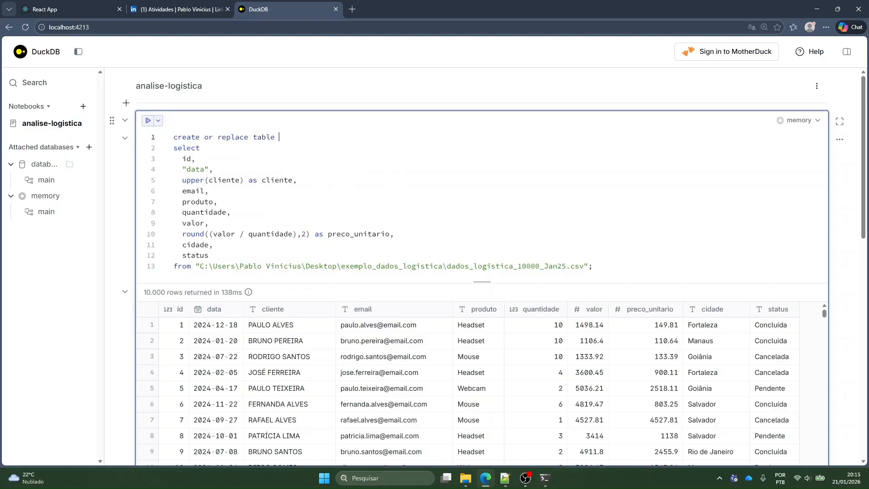
{"action": "type", "text": "tem"}
{"action": "type", "text": "nalise"}
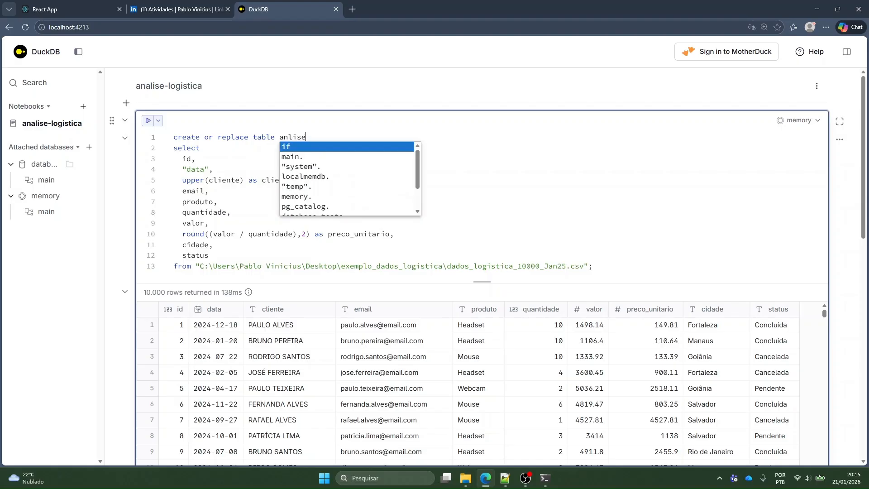
{"action": "type", "text": "_temp as ("}
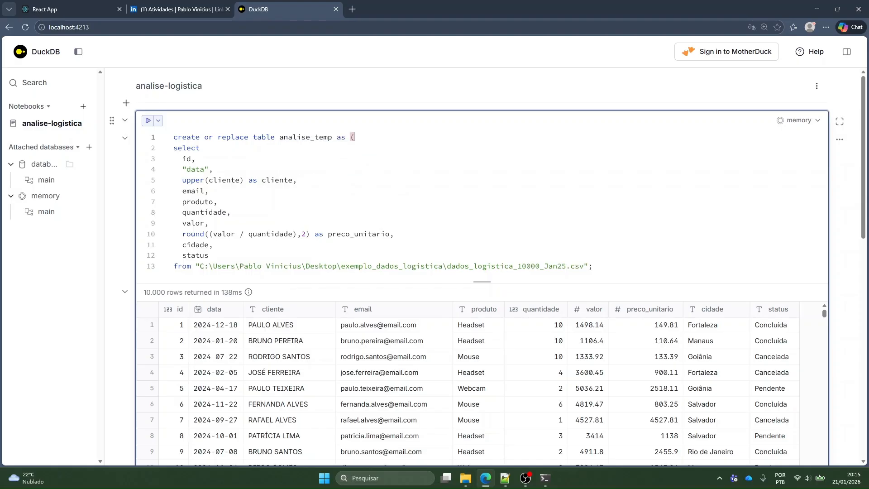
Close the create table statement with ");" after the CSV path, run it and select the Count result
{"action": "key", "text": "ctrl+End"}
{"action": "key", "text": "BackSpace"}
{"action": "type", "text": ");"}
{"action": "key", "text": "ctrl+Return"}
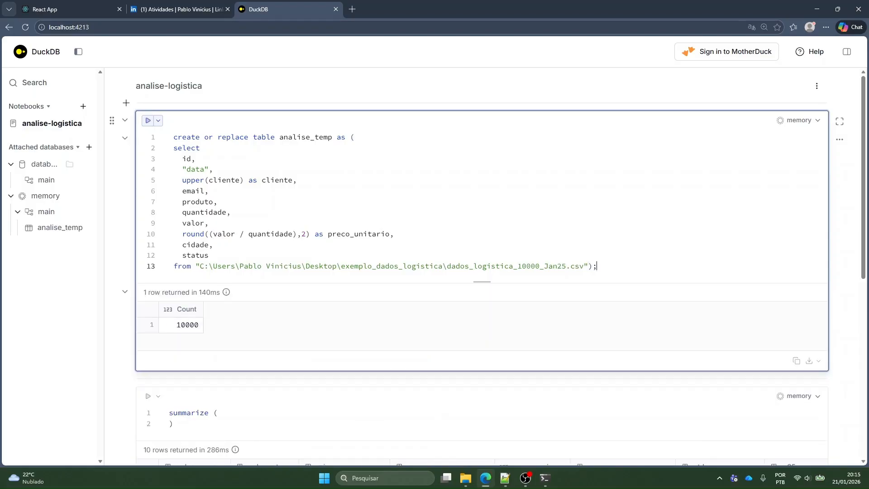
{"action": "left_click", "coordinate": [184, 328]}
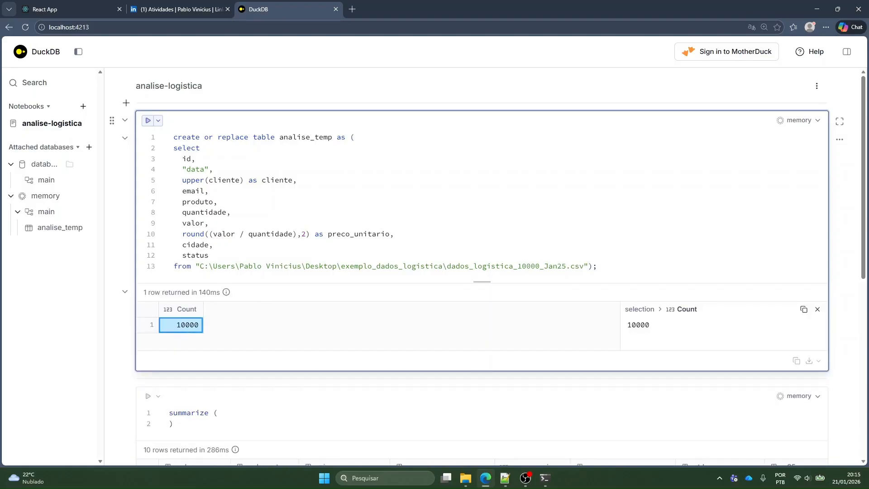
Replace the empty parentheses in the second cell so it reads "summarize analise_temp;" and run it
{"action": "scroll", "coordinate": [289, 181], "scroll_direction": "down", "scroll_amount": 4}
{"action": "left_click", "coordinate": [199, 212]}
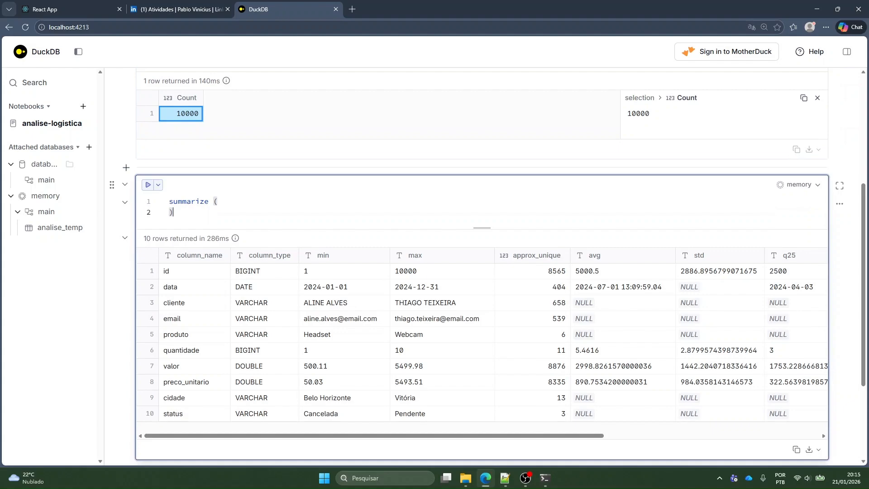
{"action": "key", "text": "BackSpace"}
{"action": "key", "text": "BackSpace"}
{"action": "key", "text": "BackSpace"}
{"action": "key", "text": "ctrl+v"}
{"action": "type", "text": ";"}
{"action": "key", "text": "ctrl+Return"}
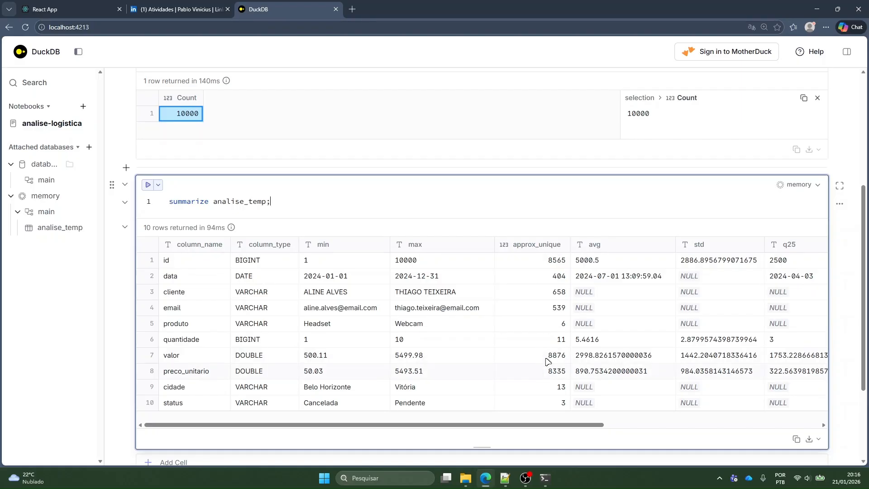
Examine the analise_temp summary across all its columns, from column_name through avg, std and quartiles to null_percentage
{"action": "left_click_drag", "start_coordinate": [522, 425], "coordinate": [669, 425]}
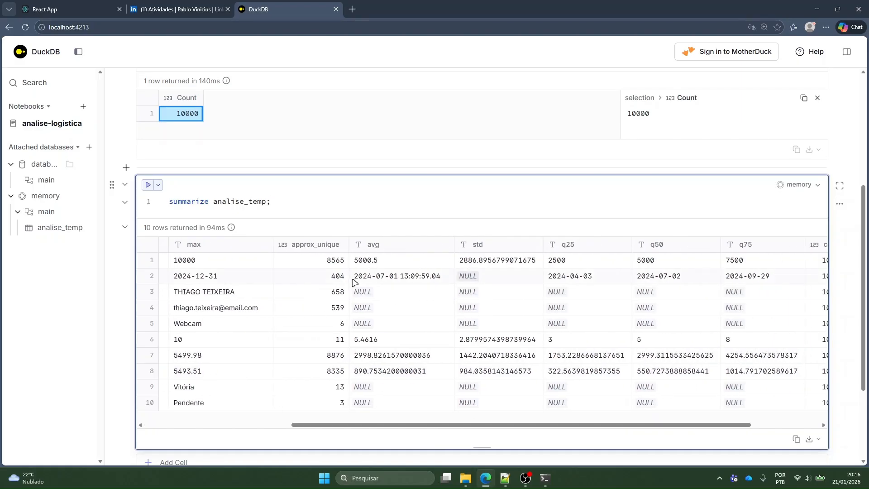
{"action": "scroll", "coordinate": [430, 352], "scroll_direction": "right", "scroll_amount": 2}
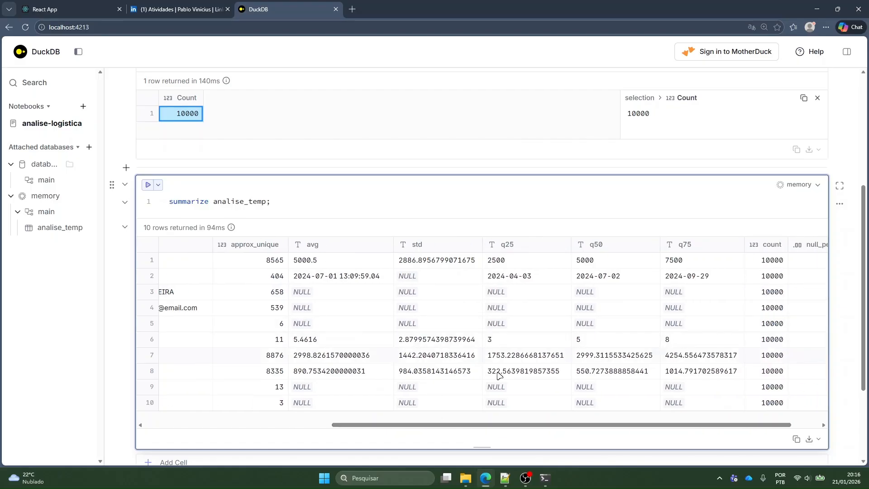
{"action": "scroll", "coordinate": [490, 432], "scroll_direction": "right", "scroll_amount": 2}
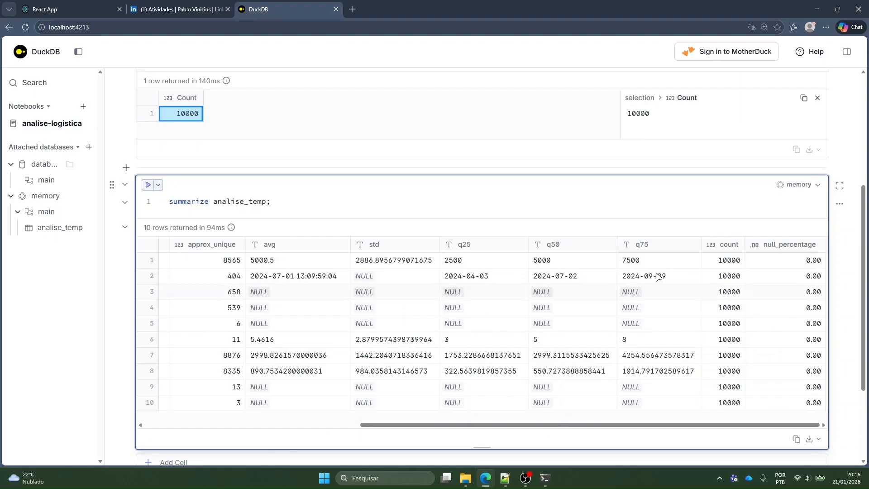
{"action": "scroll", "coordinate": [811, 354], "scroll_direction": "up", "scroll_amount": 2}
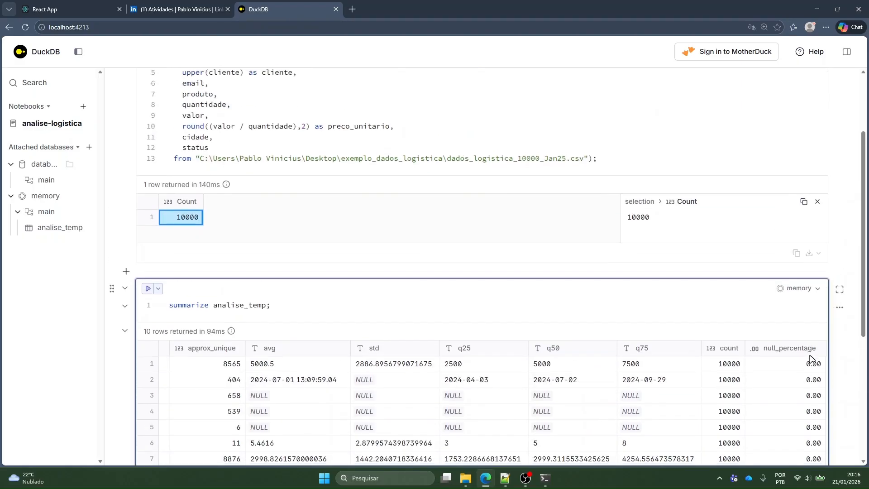
{"action": "scroll", "coordinate": [810, 353], "scroll_direction": "down", "scroll_amount": 2}
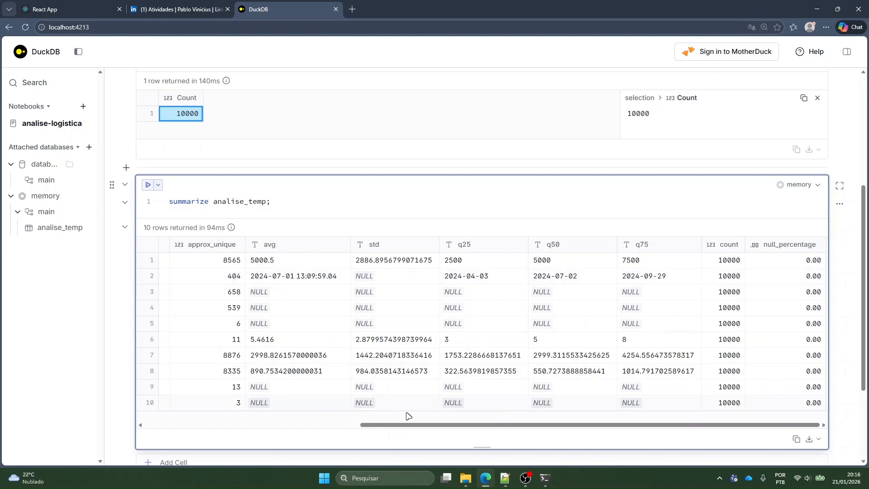
{"action": "left_click", "coordinate": [340, 425]}
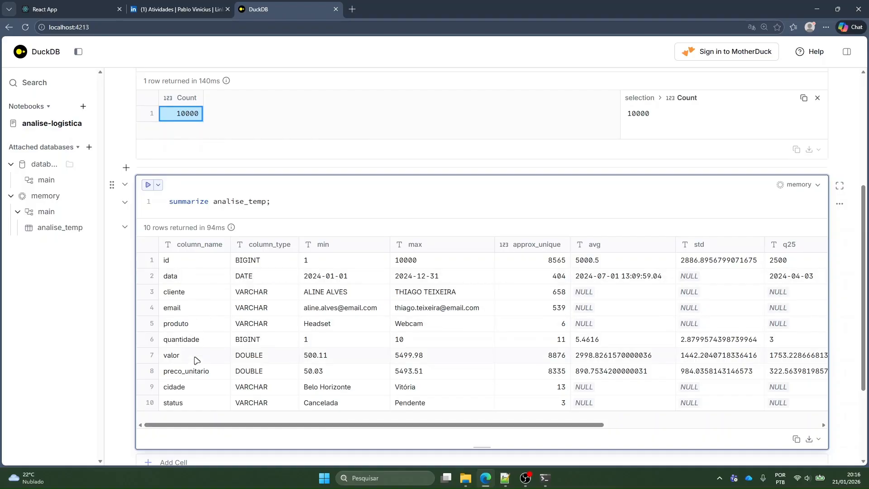
{"action": "left_click", "coordinate": [630, 424]}
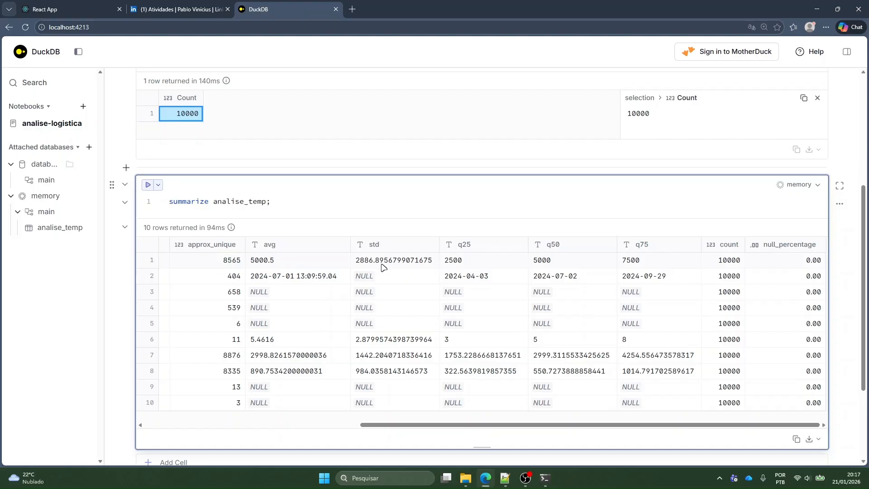
Review the columns and source file in the create table query of the first cell
{"action": "scroll", "coordinate": [382, 263], "scroll_direction": "down", "scroll_amount": 2}
{"action": "scroll", "coordinate": [362, 202], "scroll_direction": "up", "scroll_amount": 2}
{"action": "scroll", "coordinate": [229, 186], "scroll_direction": "up", "scroll_amount": 5}
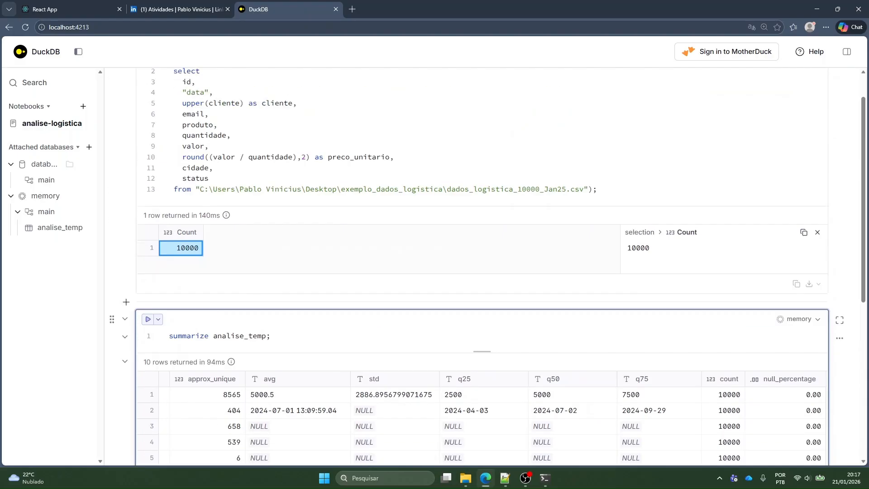
{"action": "left_click_drag", "start_coordinate": [210, 137], "coordinate": [217, 256]}
{"action": "left_click", "coordinate": [217, 255]}
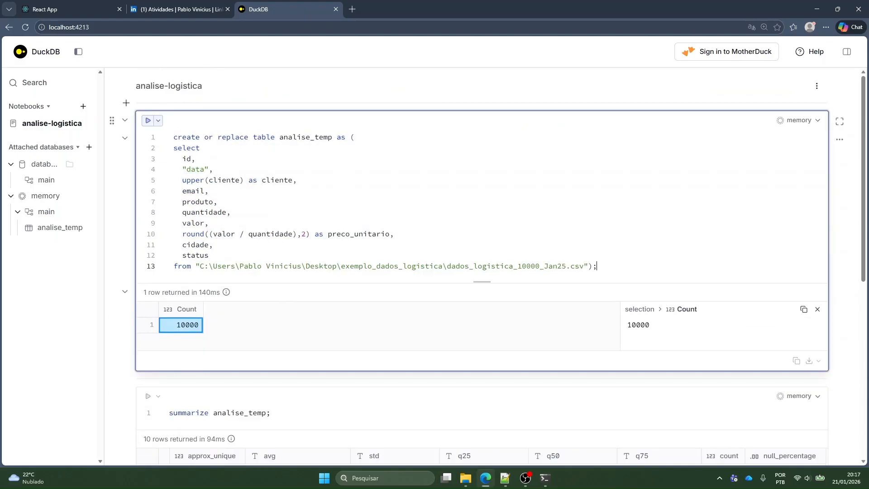
{"action": "left_click_drag", "start_coordinate": [598, 266], "coordinate": [213, 245]}
{"action": "left_click", "coordinate": [233, 202]}
{"action": "scroll", "coordinate": [275, 285], "scroll_direction": "down", "scroll_amount": 4}
{"action": "scroll", "coordinate": [275, 253], "scroll_direction": "up", "scroll_amount": 4}
{"action": "left_click", "coordinate": [598, 266]}
{"action": "left_click", "coordinate": [213, 245]}
{"action": "scroll", "coordinate": [398, 271], "scroll_direction": "down", "scroll_amount": 6}
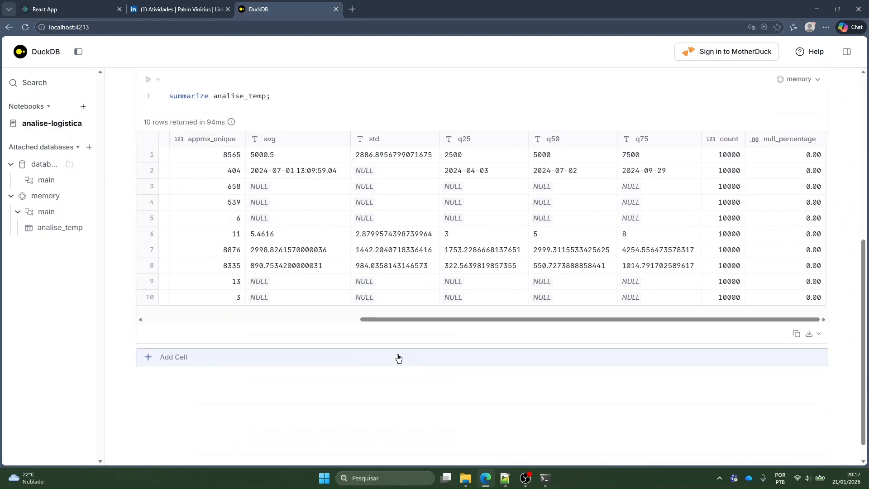
Add a cell after the summary containing "select produto, sum(quantidade) from analise_temp;"
{"action": "left_click", "coordinate": [398, 358]}
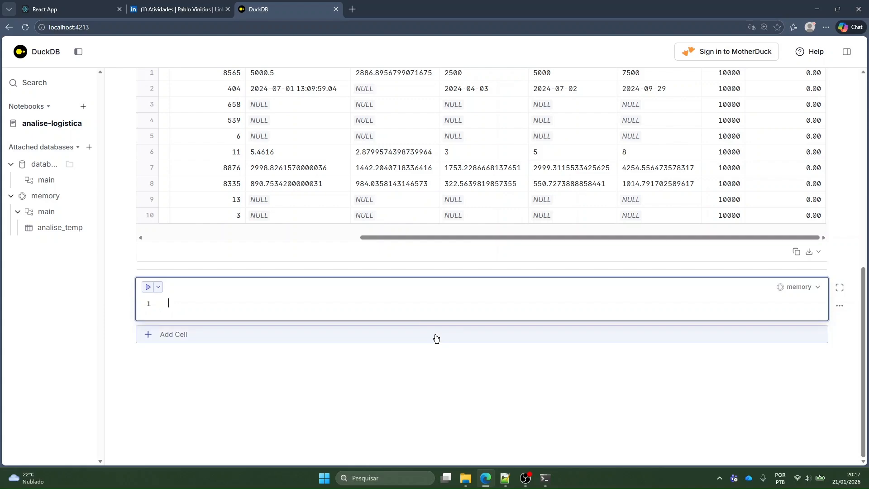
{"action": "type", "text": "select * "}
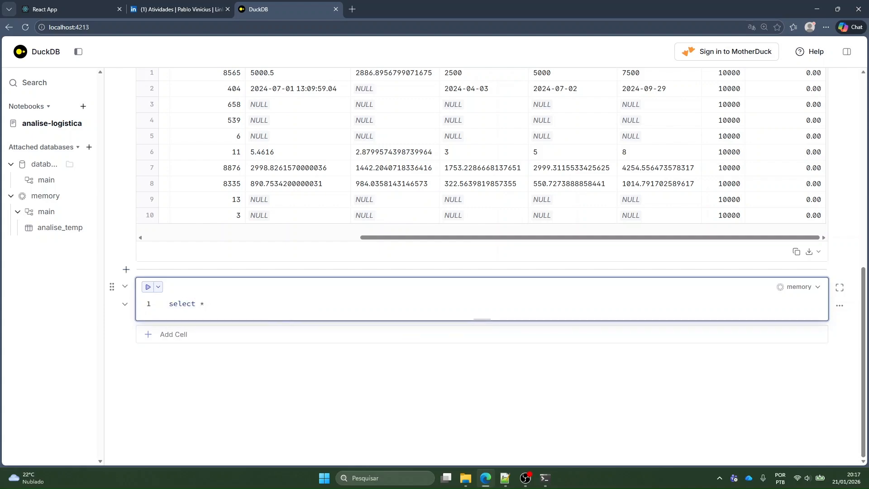
{"action": "type", "text": "oduto, sum(qua"}
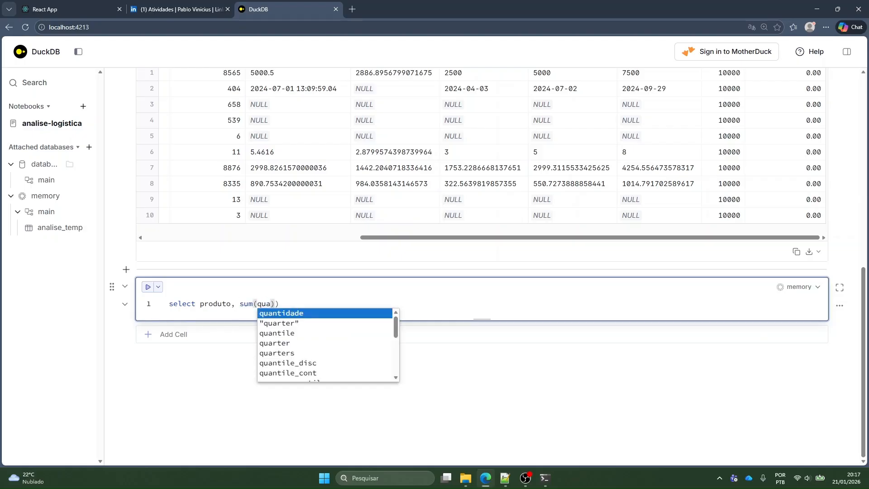
{"action": "key", "text": "Tab"}
{"action": "type", "text": "from "}
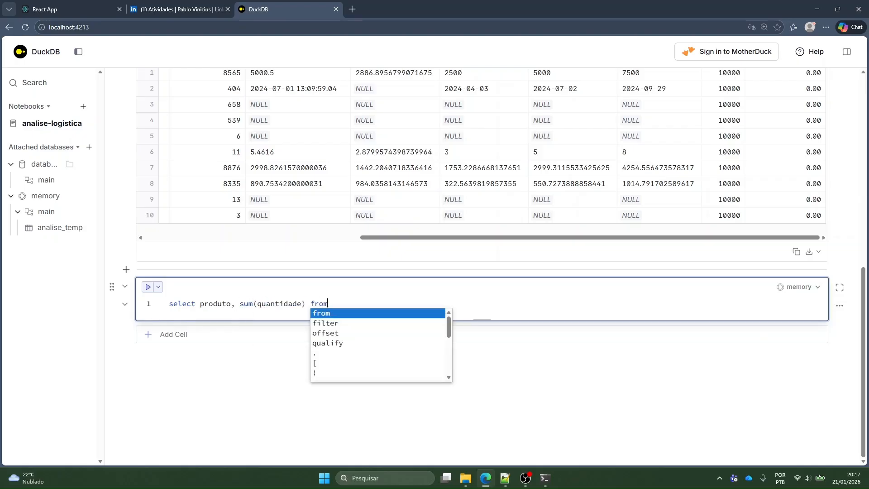
{"action": "type", "text": "ana"}
{"action": "key", "text": "Tab"}
{"action": "type", "text": ";"}
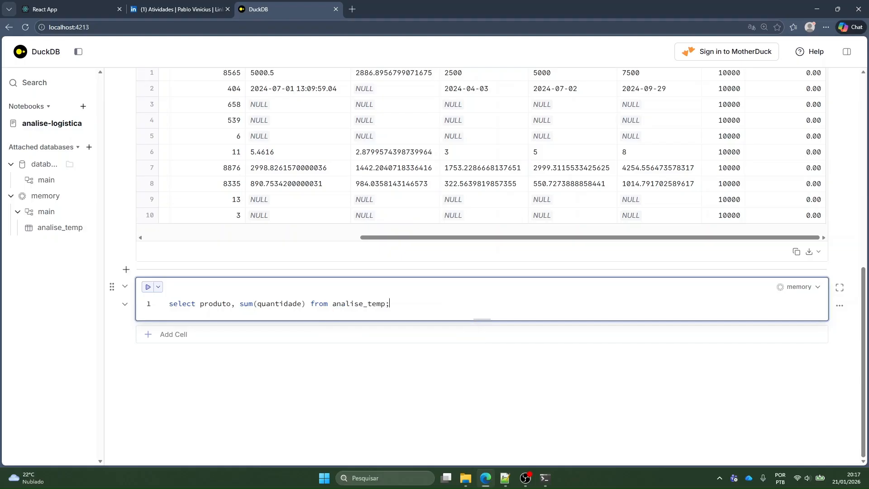
Insert "group by all" before the semicolon of the sum(quantidade) query
{"action": "key", "text": "Left"}
{"action": "type", "text": "grou"}
{"action": "type", "text": "p by alll"}
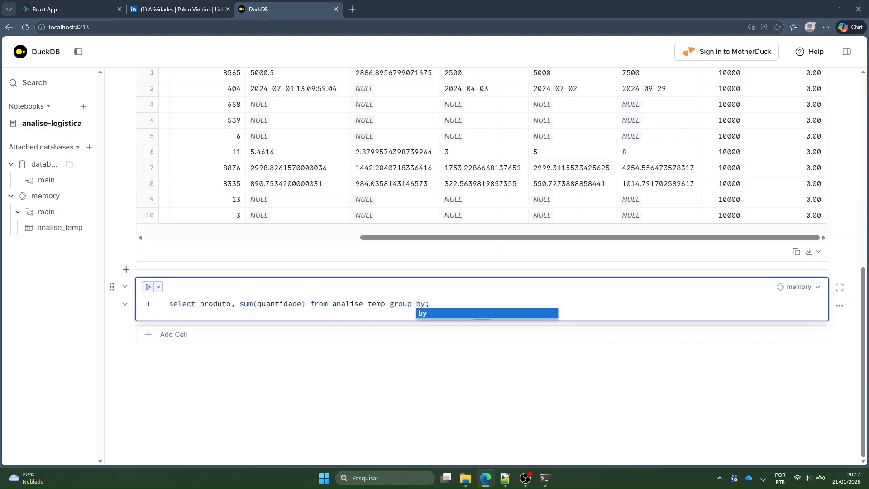
{"action": "key", "text": "BackSpace"}
{"action": "key", "text": "Escape"}
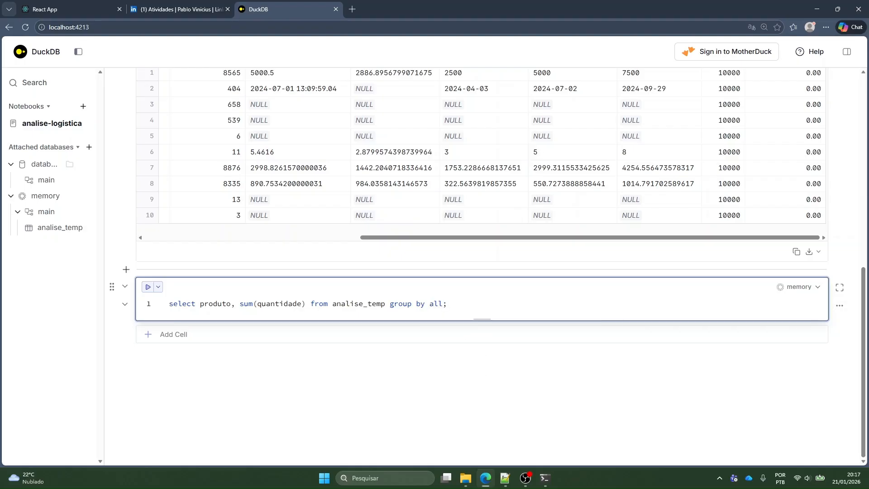
{"action": "key", "text": "ctrl+shift+Left"}
{"action": "key", "text": "shift+Left"}
{"action": "left_click", "coordinate": [438, 304]}
{"action": "type", "text": "1,2,3"}
{"action": "key", "text": "shift+Left"}
{"action": "key", "text": "shift+Left"}
{"action": "key", "text": "shift+Left"}
{"action": "key", "text": "shift+Left"}
{"action": "key", "text": "shift+Left"}
{"action": "key", "text": "BackSpace"}
Run the "group by all" query to total quantidade for each produto
{"action": "left_click", "coordinate": [433, 303], "text": "shift"}
{"action": "key", "text": "End"}
{"action": "key", "text": "ctrl+Return"}
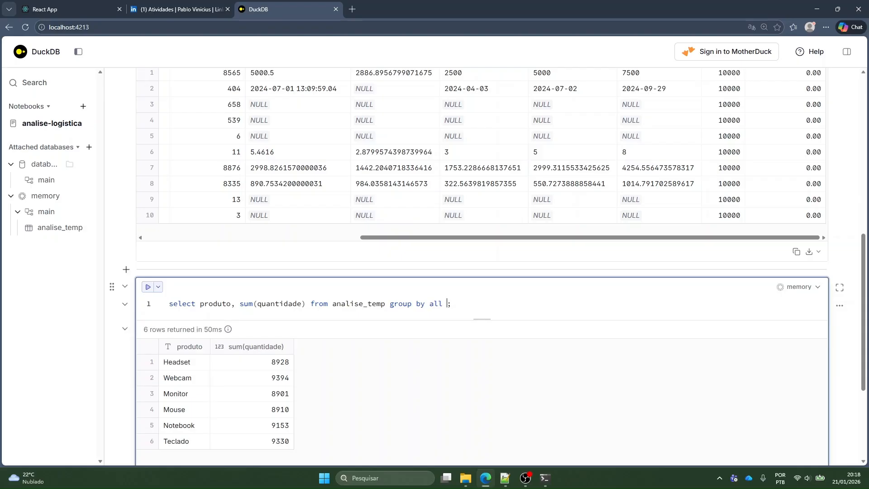
Extend the grouped query with "order by sum(quantidade) desc", run it and select the Webcam total
{"action": "type", "text": "order by "}
{"action": "type", "text": "sum(quantidade"}
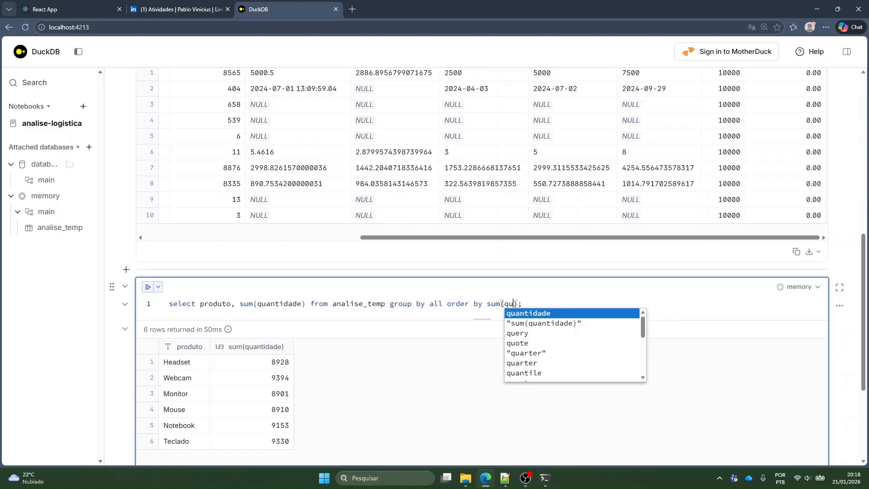
{"action": "type", "text": ") desc"}
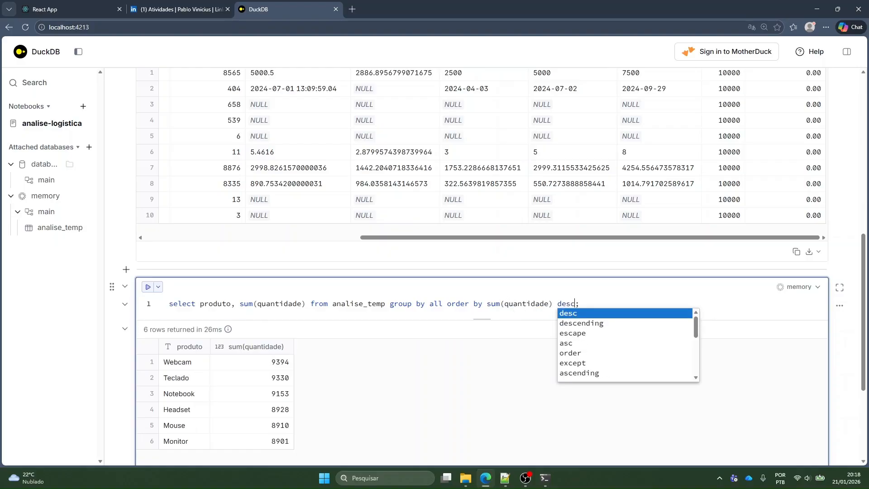
{"action": "left_click", "coordinate": [272, 361]}
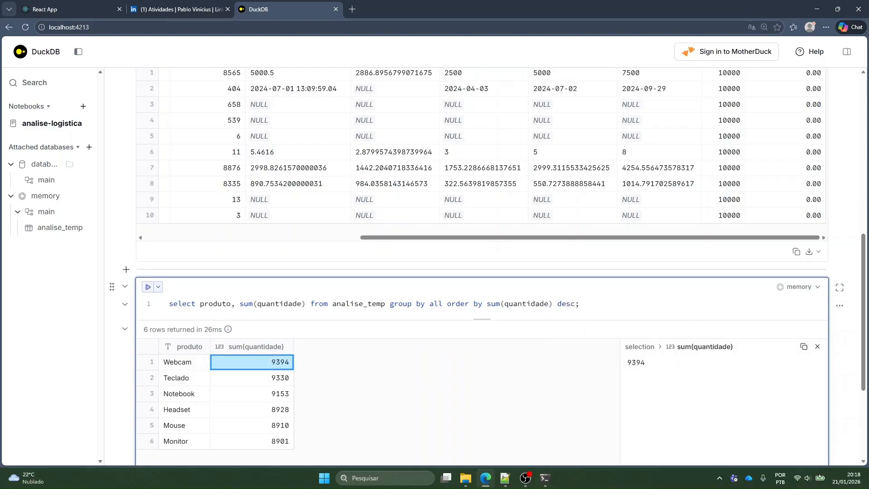
Add an empty cell after the product totals and review the sorted totals, selecting the one for Teclado
{"action": "scroll", "coordinate": [413, 340], "scroll_direction": "down", "scroll_amount": 4}
{"action": "left_click", "coordinate": [408, 338]}
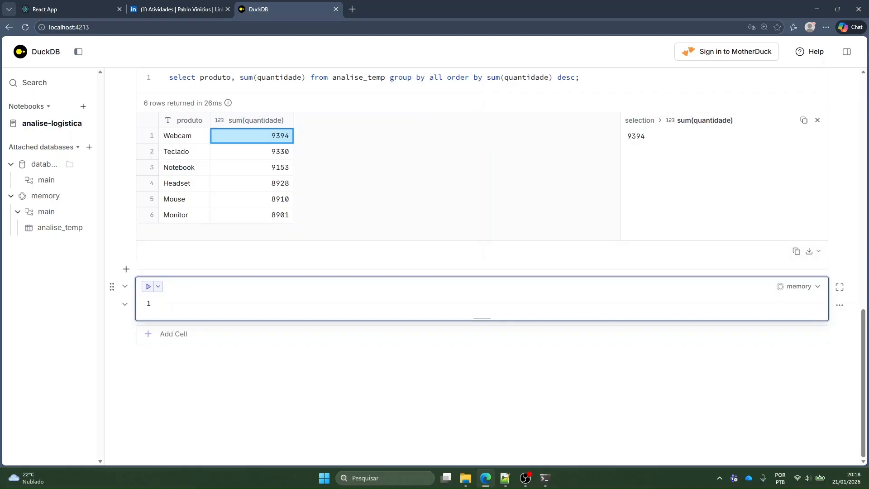
{"action": "scroll", "coordinate": [482, 267], "scroll_direction": "up", "scroll_amount": 5}
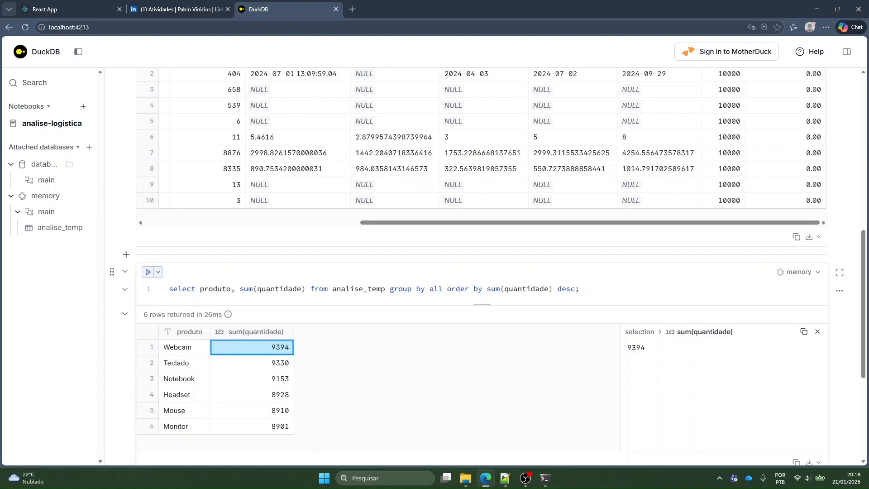
{"action": "scroll", "coordinate": [537, 311], "scroll_direction": "down", "scroll_amount": 5}
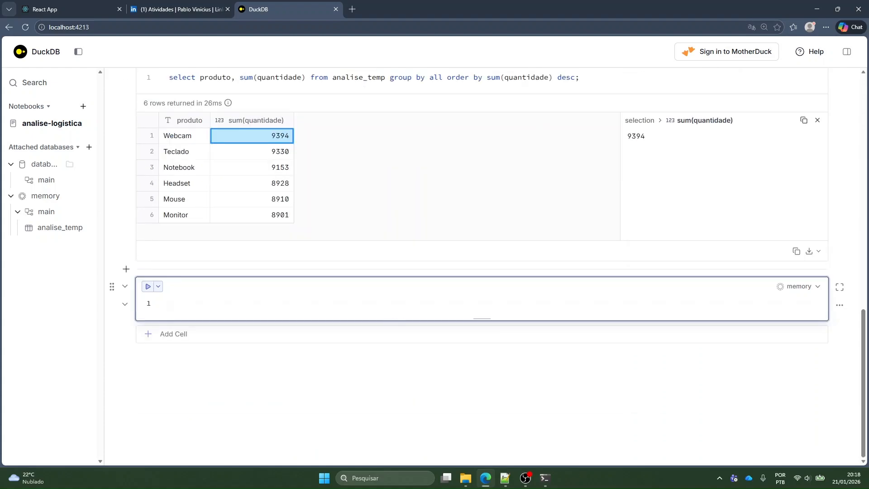
{"action": "scroll", "coordinate": [482, 267], "scroll_direction": "up", "scroll_amount": 10}
{"action": "scroll", "coordinate": [241, 342], "scroll_direction": "down", "scroll_amount": 5}
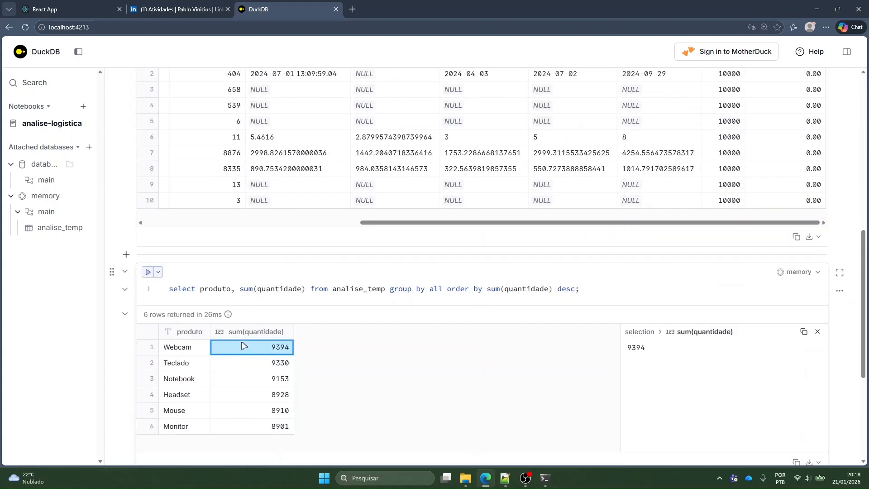
{"action": "left_click", "coordinate": [271, 349]}
{"action": "key", "text": "Down"}
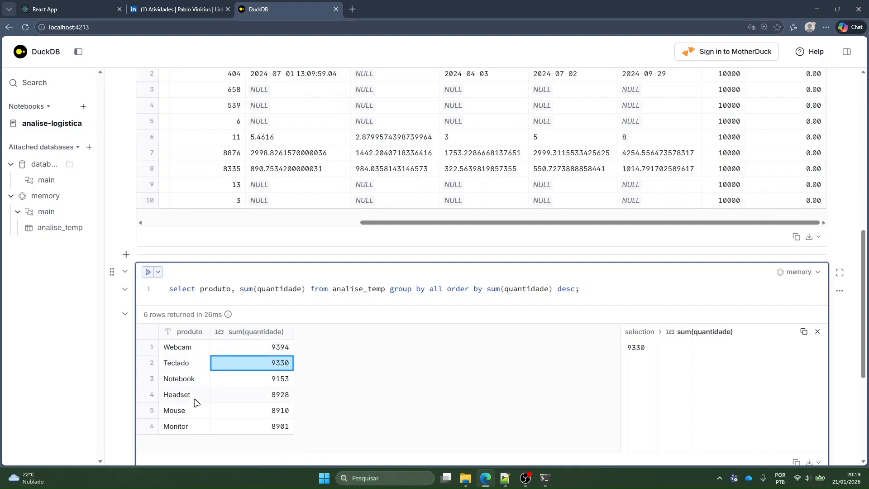
{"action": "scroll", "coordinate": [255, 387], "scroll_direction": "down", "scroll_amount": 5}
{"action": "left_click", "coordinate": [169, 303]}
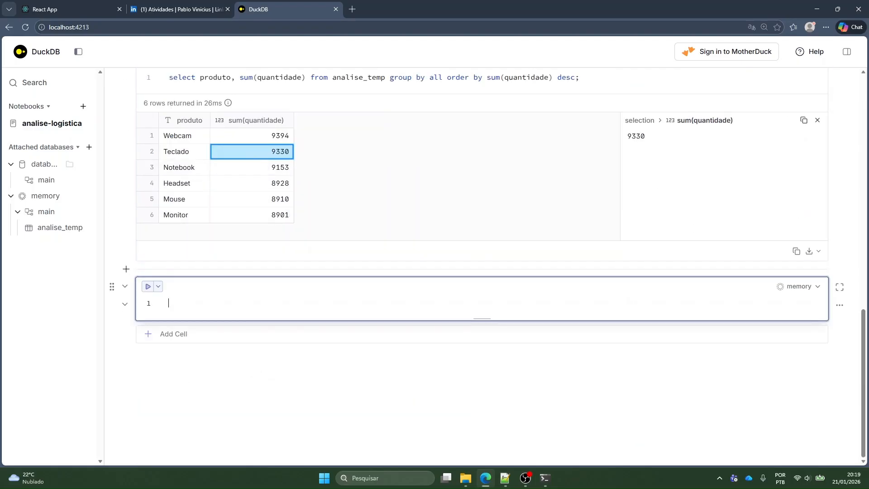
Insert a cell between the create table and summarize cells, run "select * from analise_temp limit 10;" in it and view the rows
{"action": "scroll", "coordinate": [342, 377], "scroll_direction": "up", "scroll_amount": 15}
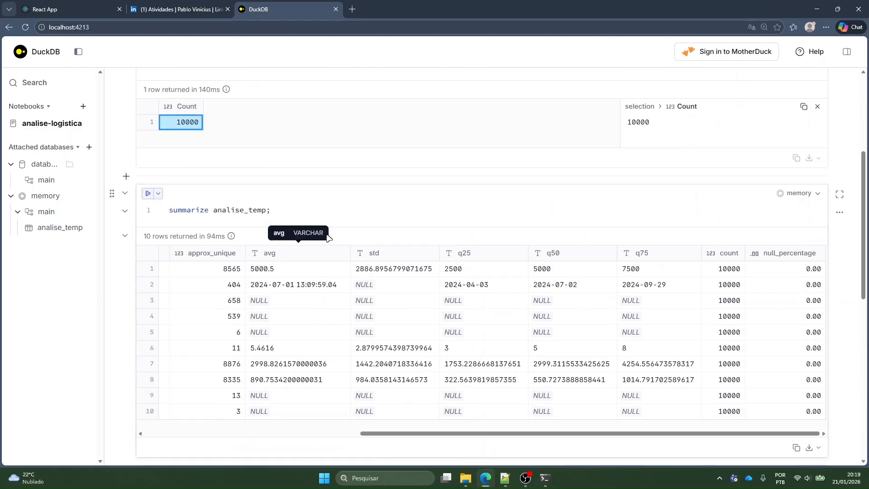
{"action": "left_click", "coordinate": [301, 383]}
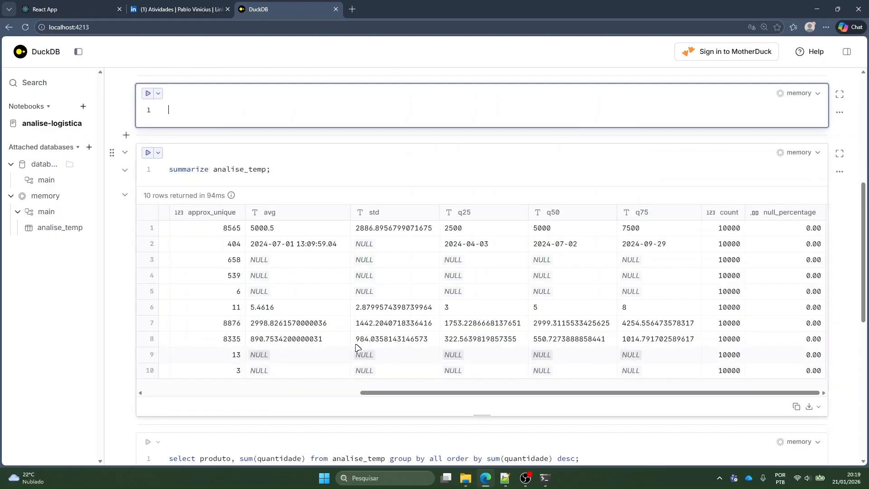
{"action": "scroll", "coordinate": [285, 165], "scroll_direction": "up", "scroll_amount": 5}
{"action": "scroll", "coordinate": [482, 271], "scroll_direction": "up", "scroll_amount": 2}
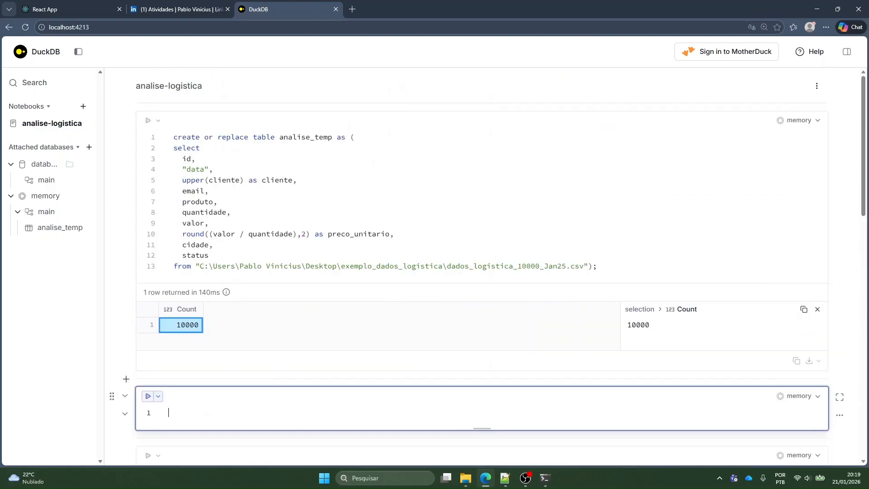
{"action": "type", "text": "select * from anali"}
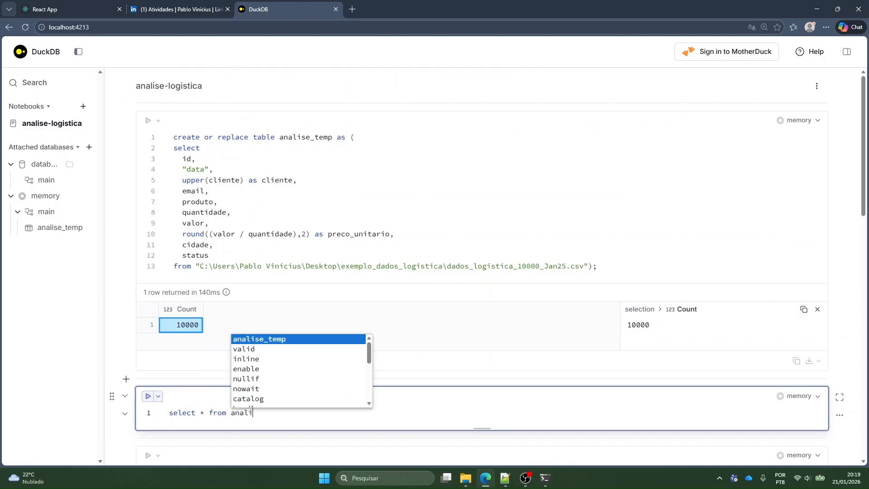
{"action": "type", "text": "se_temp limit 10;"}
{"action": "key", "text": "ctrl+Return"}
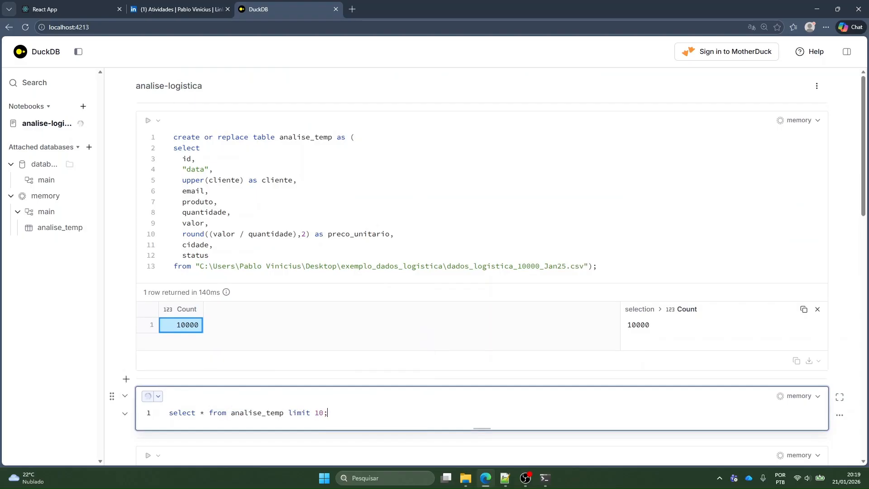
{"action": "scroll", "coordinate": [267, 252], "scroll_direction": "down", "scroll_amount": 5}
{"action": "scroll", "coordinate": [267, 252], "scroll_direction": "up", "scroll_amount": 2}
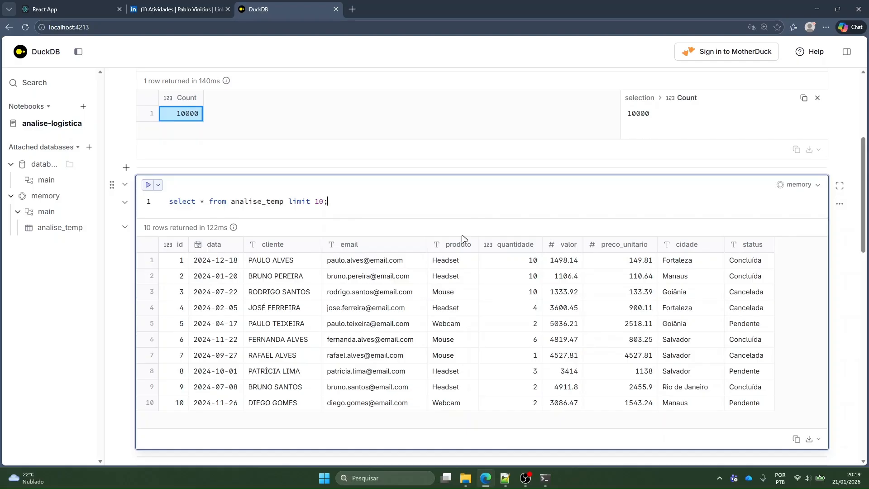
In the empty last cell, begin a pivot query with "pivot (select data, produto, quantidade from analise_temp)"
{"action": "scroll", "coordinate": [493, 267], "scroll_direction": "down", "scroll_amount": 14}
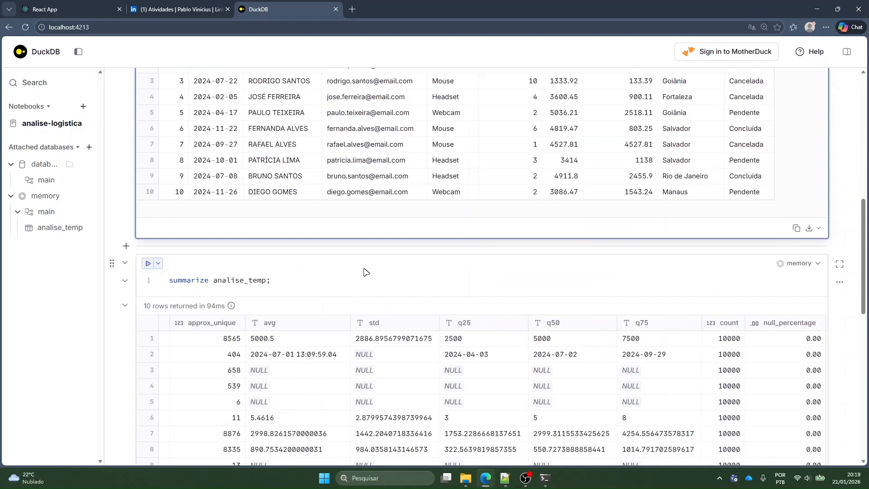
{"action": "left_click", "coordinate": [234, 306]}
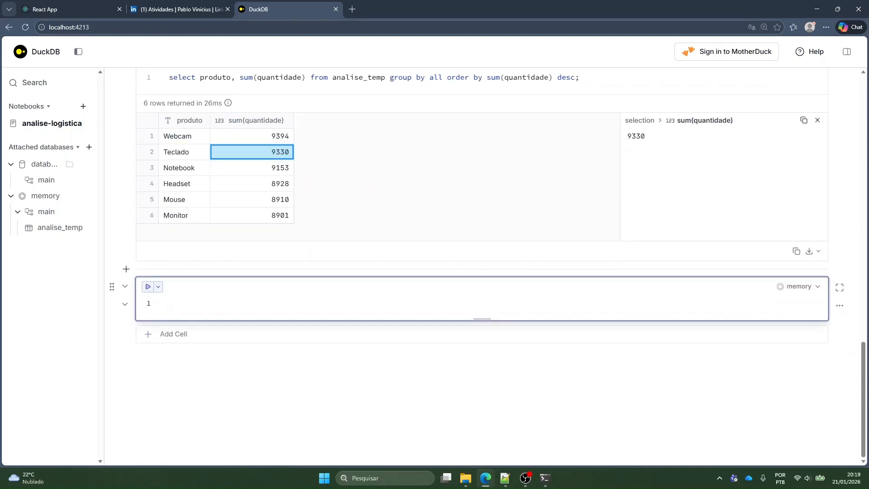
{"action": "type", "text": "pivot "}
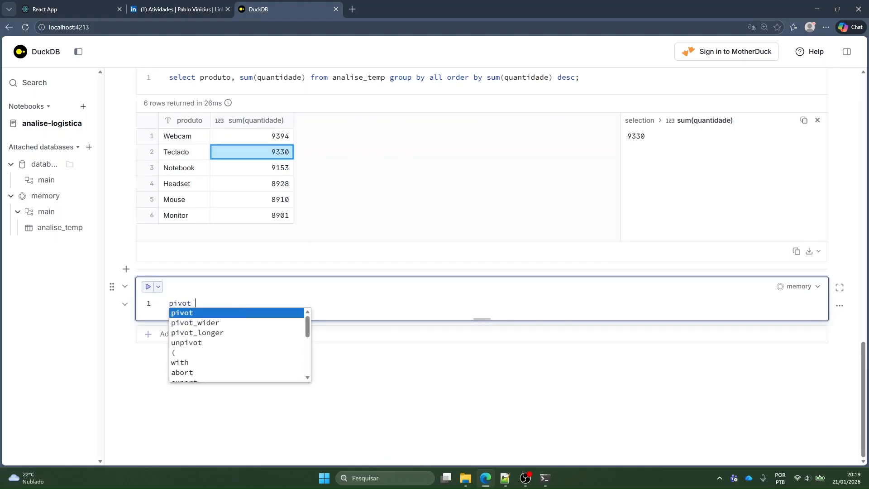
{"action": "type", "text": "(select"}
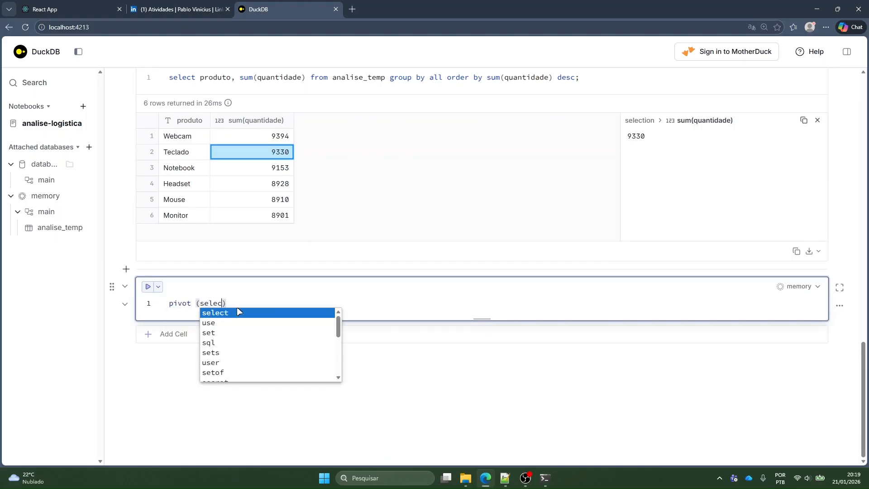
{"action": "scroll", "coordinate": [334, 265], "scroll_direction": "up", "scroll_amount": 5}
{"action": "scroll", "coordinate": [334, 266], "scroll_direction": "up", "scroll_amount": 5}
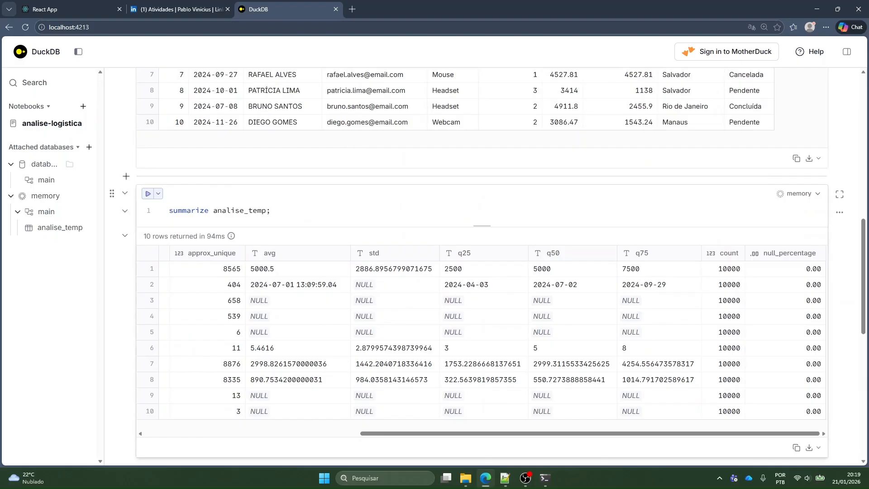
{"action": "scroll", "coordinate": [295, 329], "scroll_direction": "down", "scroll_amount": 10}
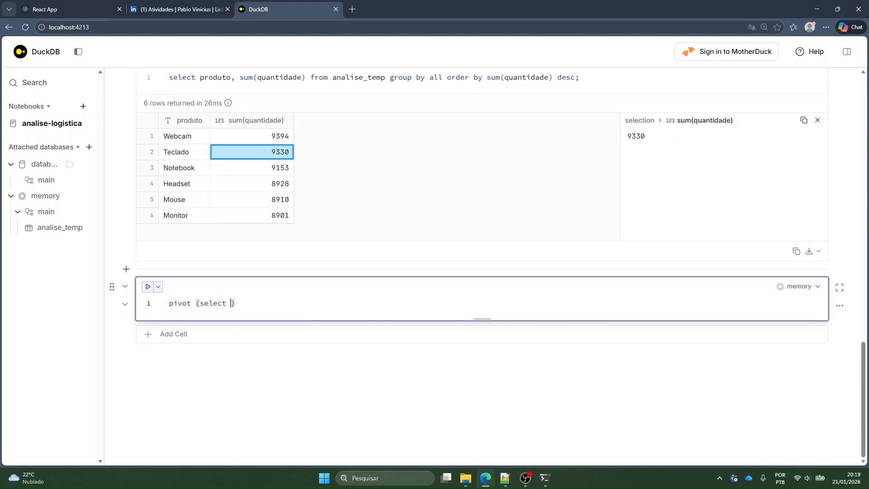
{"action": "type", "text": "data, "}
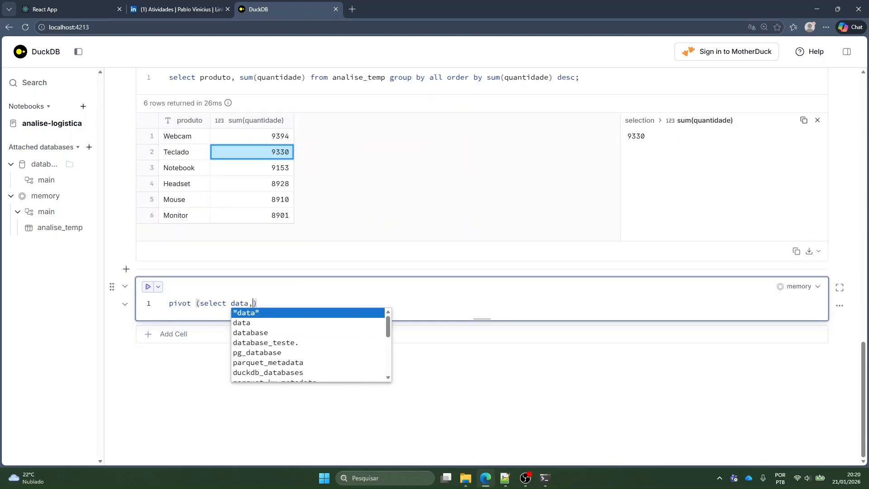
{"action": "type", "text": "produto, "}
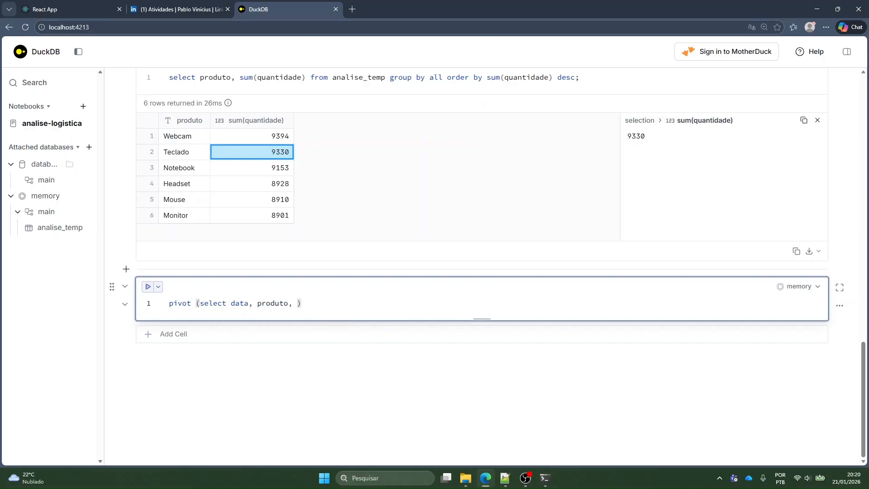
{"action": "type", "text": "quantidade"}
{"action": "key", "text": "BackSpace"}
{"action": "type", "text": "from"}
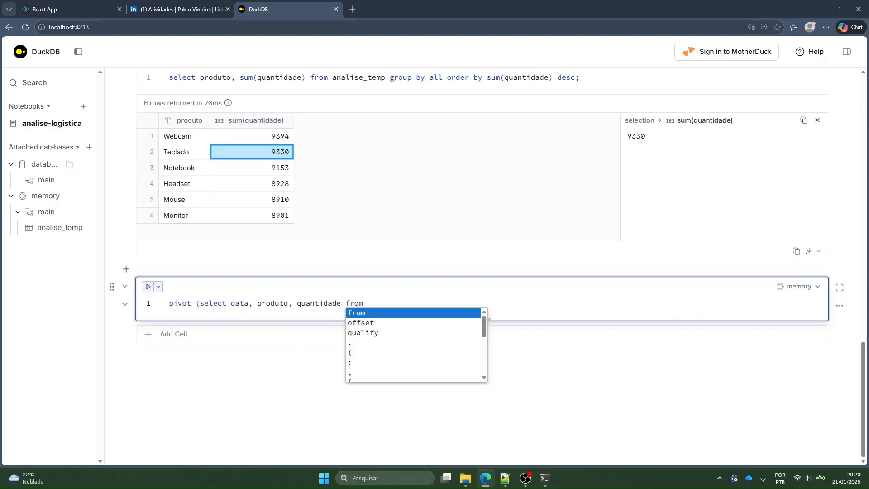
{"action": "type", "text": " analise_temp)"}
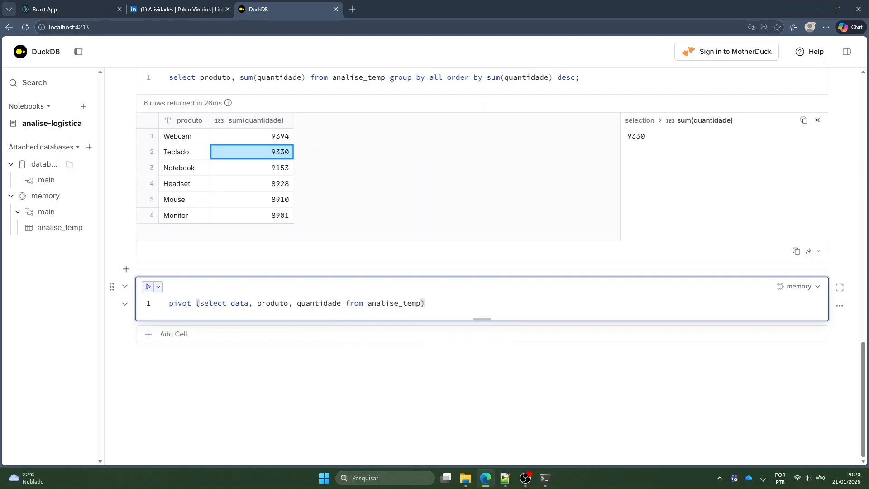
Add the lines "on produto" and "using sum(quantidade)" to the pivot query
{"action": "key", "text": "Return"}
{"action": "type", "text": "on prod"}
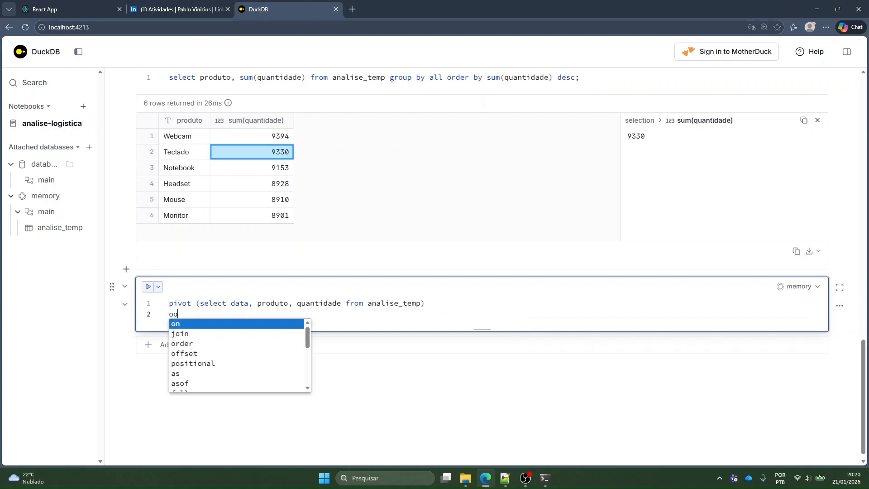
{"action": "key", "text": "Return"}
{"action": "key", "text": "Return"}
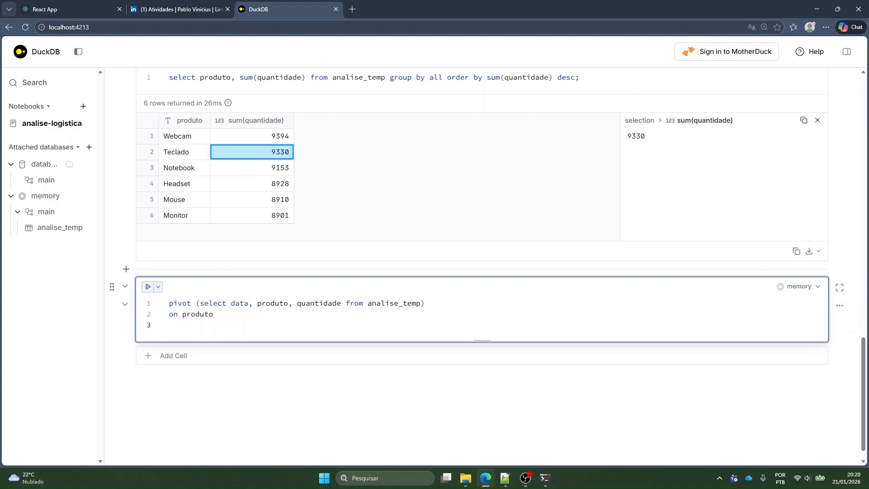
{"action": "type", "text": "using sum(qua"}
{"action": "key", "text": "Return"}
{"action": "key", "text": "Return"}
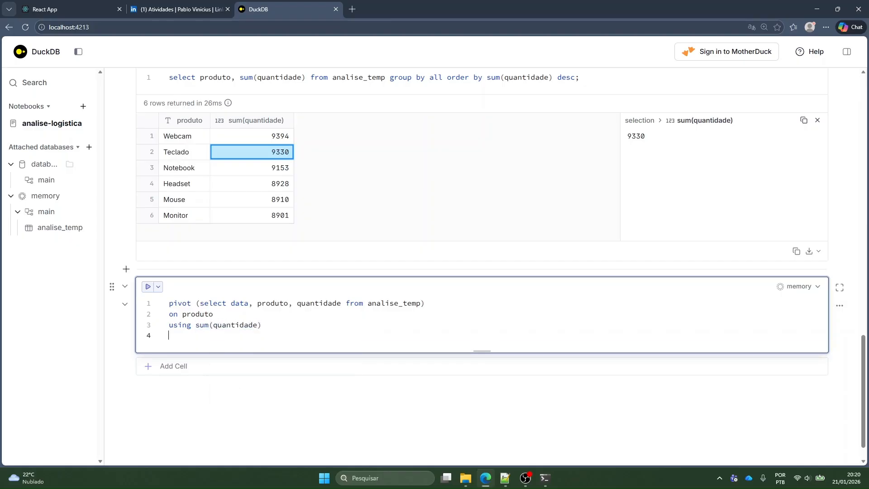
Finish the pivot query with "order by data;" and run it
{"action": "type", "text": "order by data"}
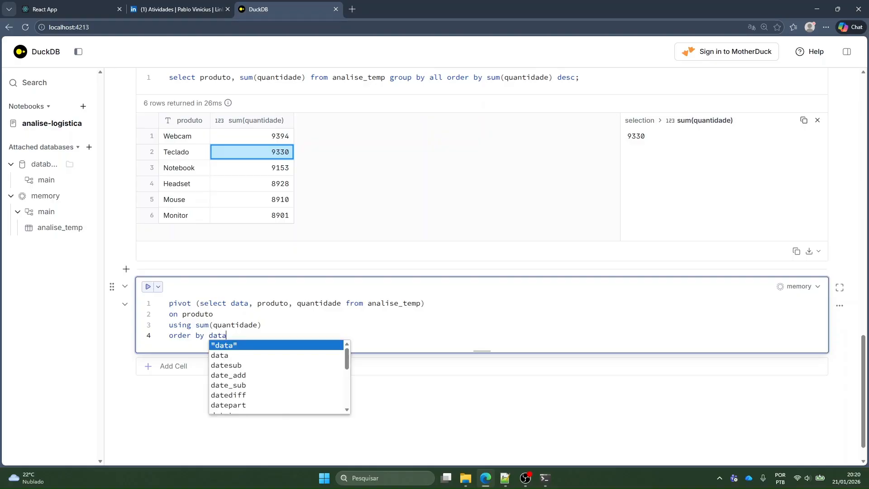
{"action": "type", "text": ";"}
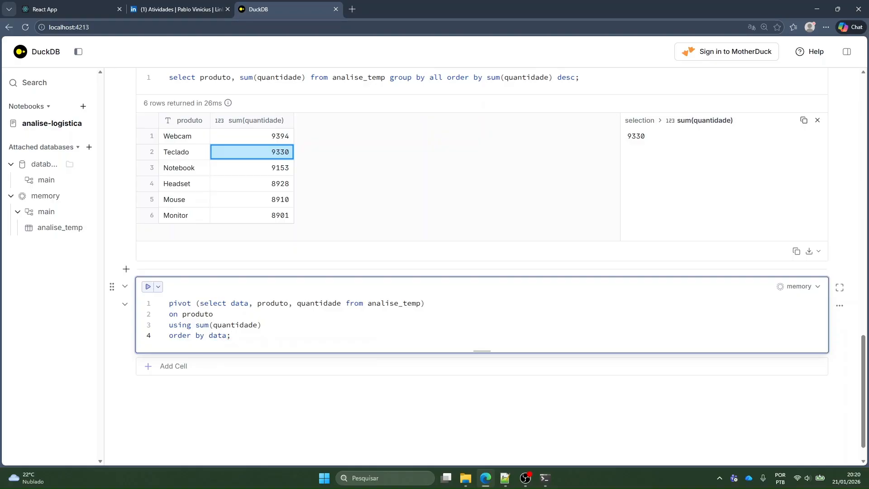
{"action": "key", "text": "ctrl+Return"}
{"action": "scroll", "coordinate": [565, 183], "scroll_direction": "down", "scroll_amount": 5}
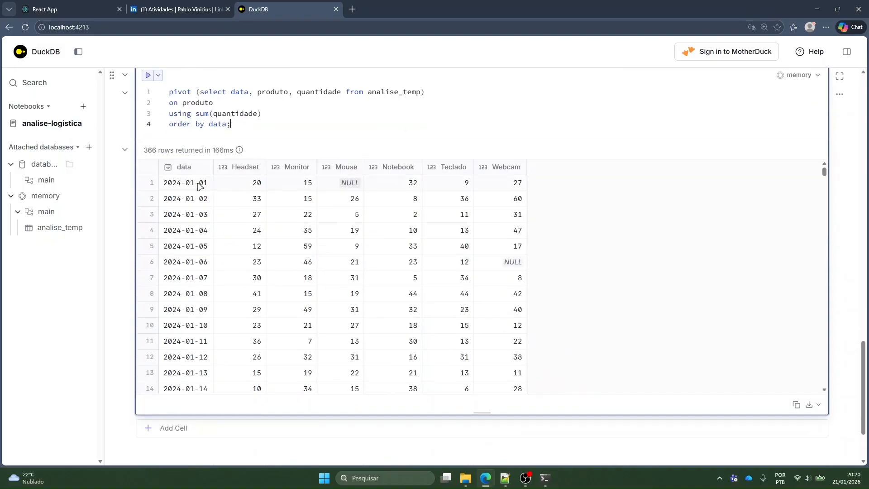
Examine the 2024-01-01 row of the pivot result, checking its date and its Headset, Monitor and Mouse quantities
{"action": "left_click", "coordinate": [199, 186]}
{"action": "mouse_move", "coordinate": [616, 170]}
{"action": "left_mouse_down"}
{"action": "mouse_move", "coordinate": [622, 390]}
{"action": "mouse_move", "coordinate": [629, 172]}
{"action": "left_mouse_up"}
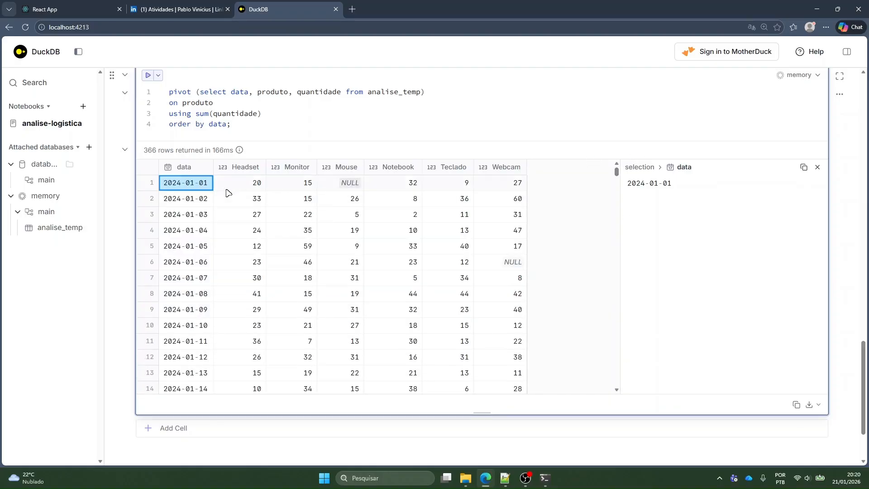
{"action": "left_click", "coordinate": [817, 167]}
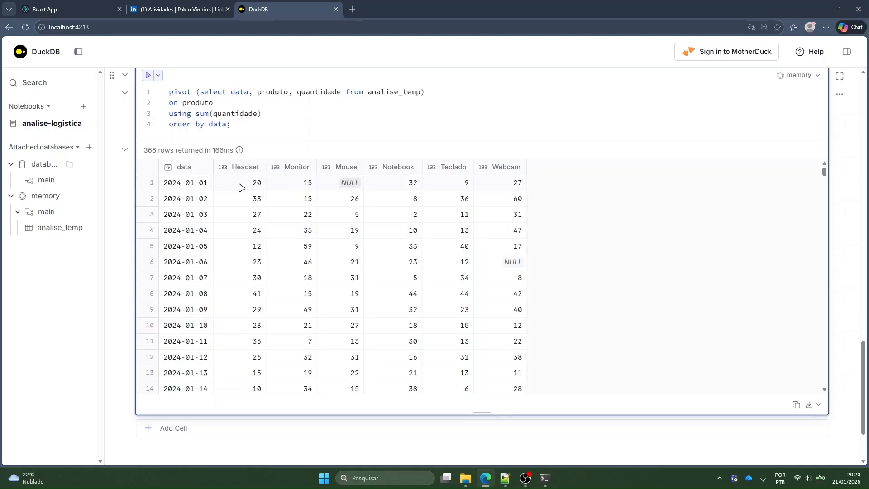
{"action": "left_click", "coordinate": [243, 199]}
{"action": "left_click", "coordinate": [244, 217]}
{"action": "left_click", "coordinate": [243, 197]}
{"action": "left_click", "coordinate": [232, 188]}
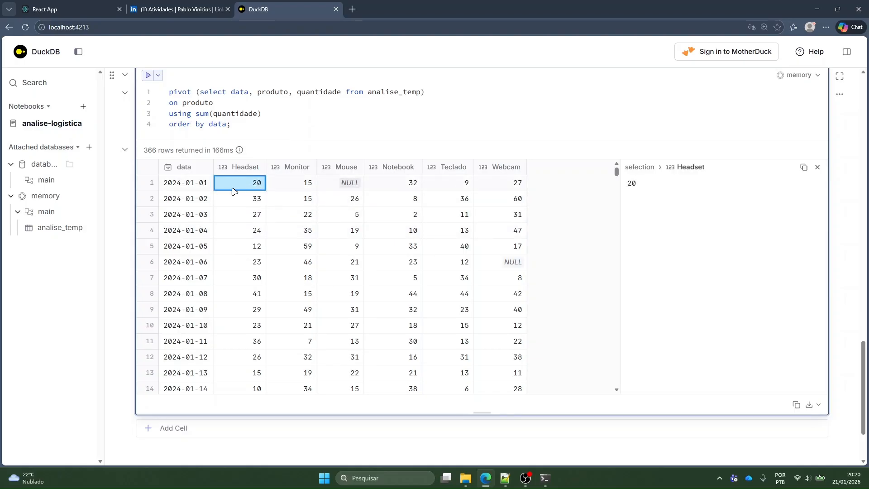
{"action": "left_click", "coordinate": [191, 187]}
{"action": "left_click", "coordinate": [239, 186]}
{"action": "left_click", "coordinate": [303, 185]}
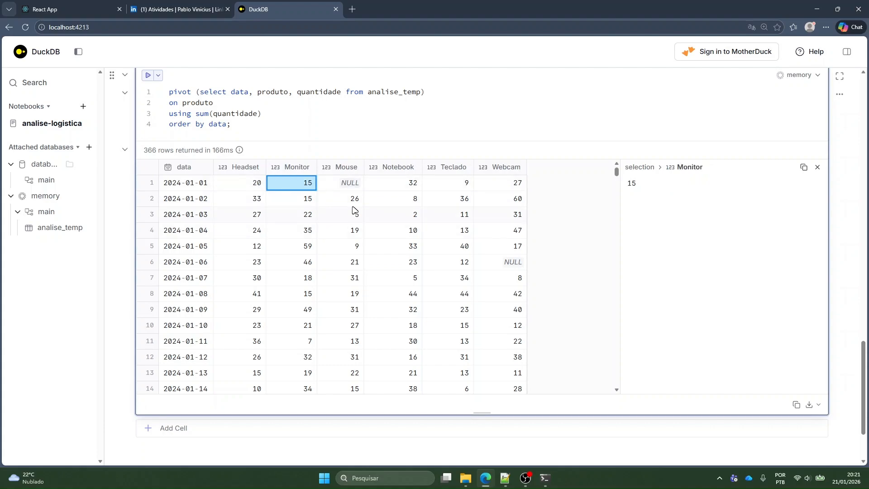
{"action": "left_click", "coordinate": [354, 185]}
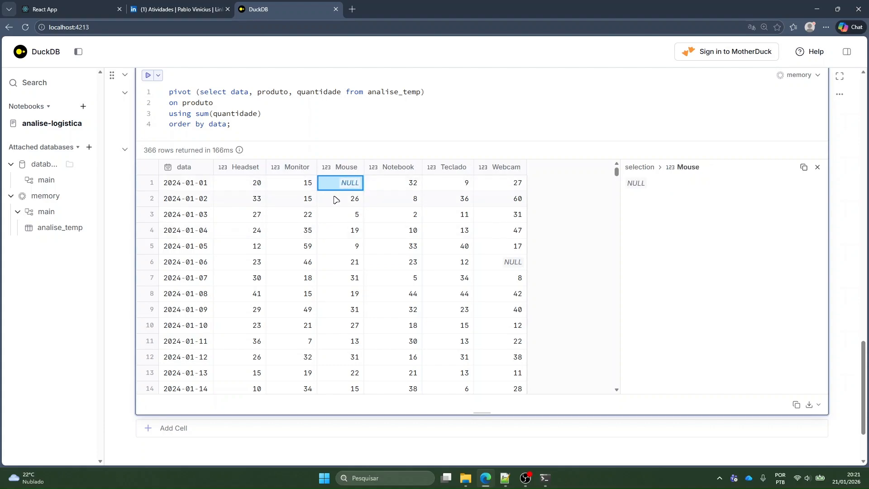
Compare the daily Mouse quantities from 2024-01-02 to 2024-01-05 with each other and with neighbouring Monitor values
{"action": "left_click", "coordinate": [337, 199]}
{"action": "left_click", "coordinate": [342, 217]}
{"action": "left_click", "coordinate": [343, 229]}
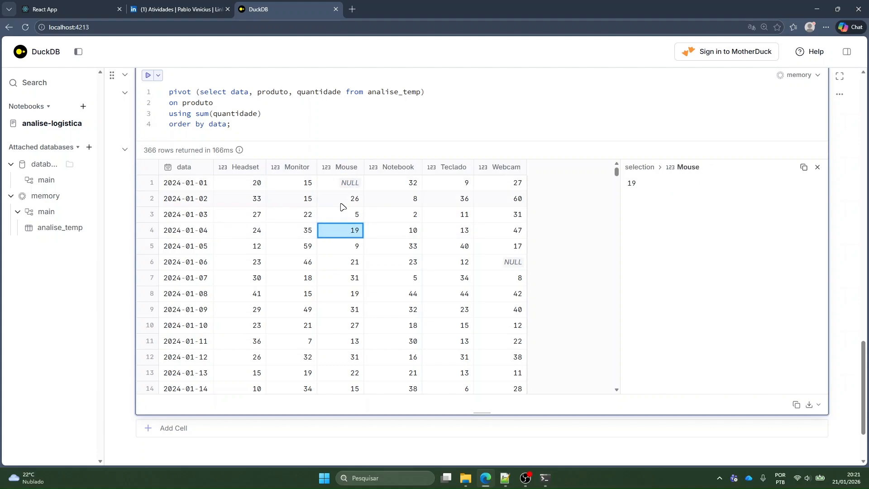
{"action": "left_click", "coordinate": [343, 213]}
{"action": "left_click", "coordinate": [340, 251]}
{"action": "left_click", "coordinate": [321, 214]}
{"action": "left_click", "coordinate": [306, 228]}
{"action": "left_click", "coordinate": [304, 246]}
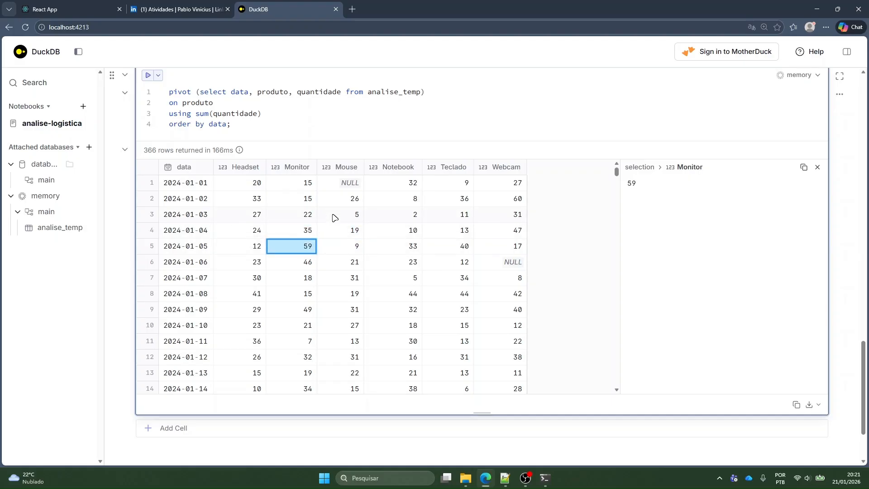
{"action": "left_click", "coordinate": [333, 215]}
{"action": "left_click", "coordinate": [205, 219]}
{"action": "left_click", "coordinate": [357, 218]}
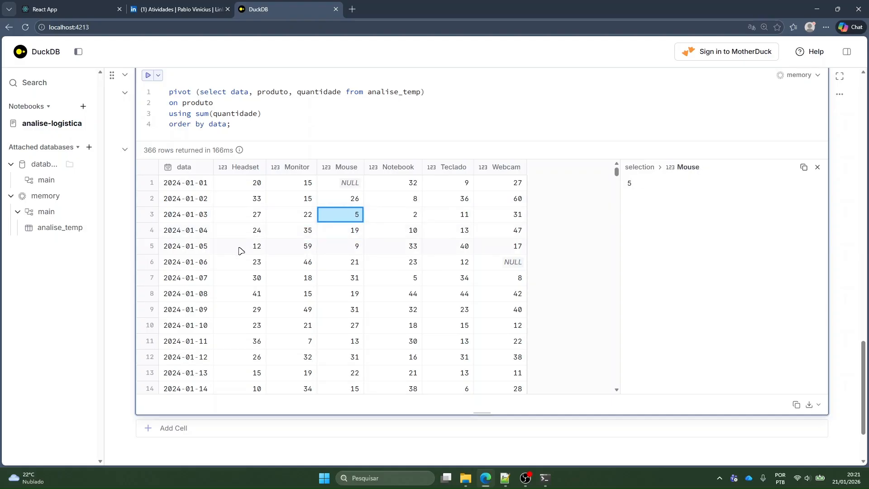
{"action": "left_click", "coordinate": [339, 247]}
{"action": "left_click", "coordinate": [354, 220]}
{"action": "left_click", "coordinate": [349, 247]}
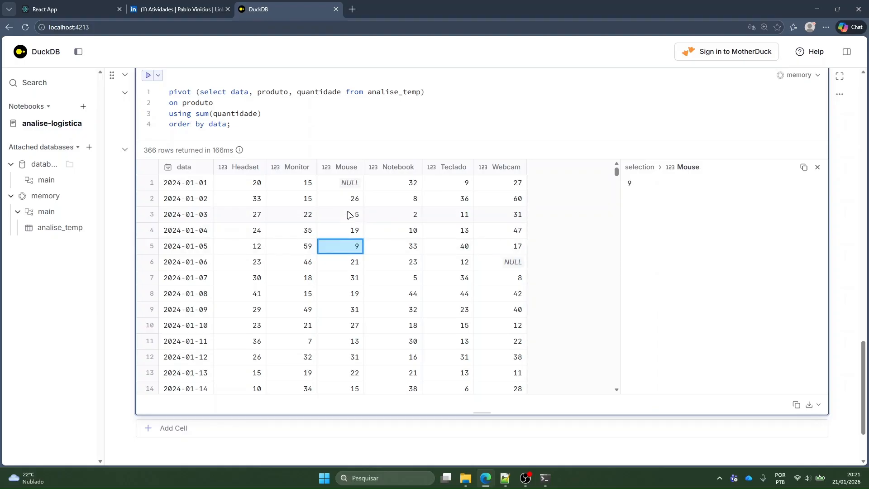
{"action": "left_click", "coordinate": [349, 211]}
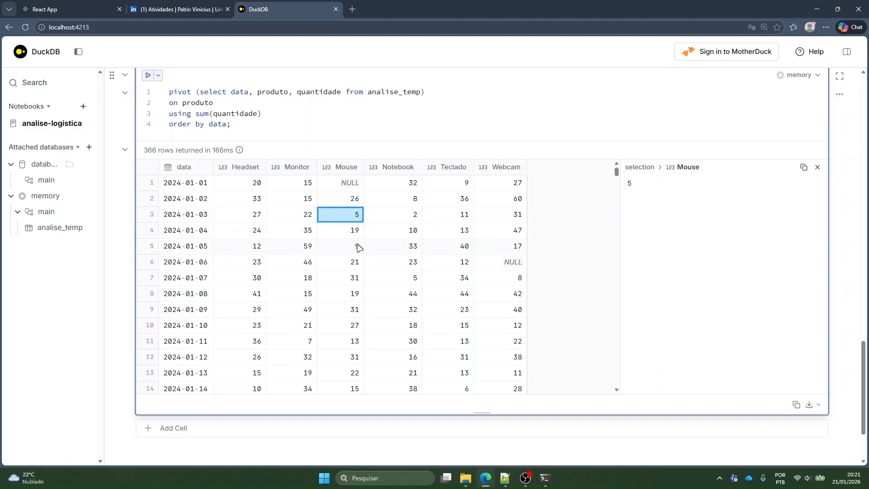
{"action": "left_click", "coordinate": [343, 247]}
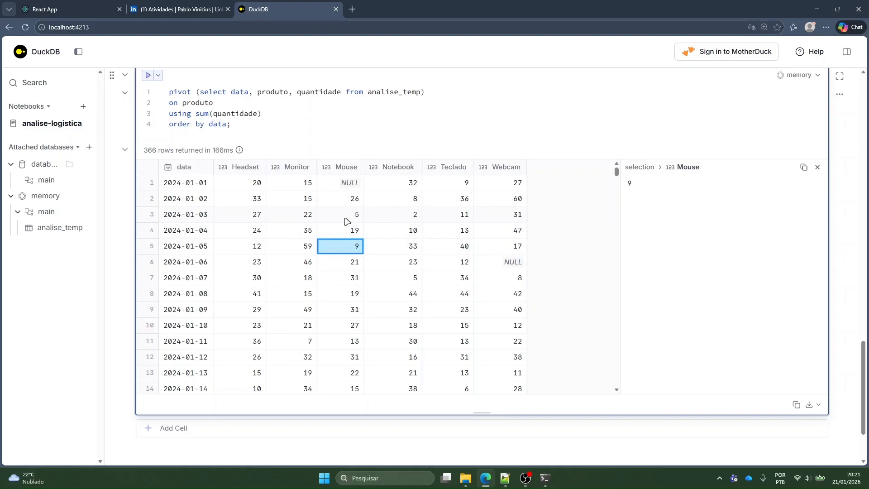
{"action": "left_click", "coordinate": [346, 219]}
Inspect Notebook, Teclado and Webcam quantities in the pivot result, ending on the Webcam cell for 2024-01-06
{"action": "left_click", "coordinate": [413, 217]}
{"action": "left_click", "coordinate": [408, 281]}
{"action": "left_click", "coordinate": [410, 217]}
{"action": "left_click", "coordinate": [453, 183]}
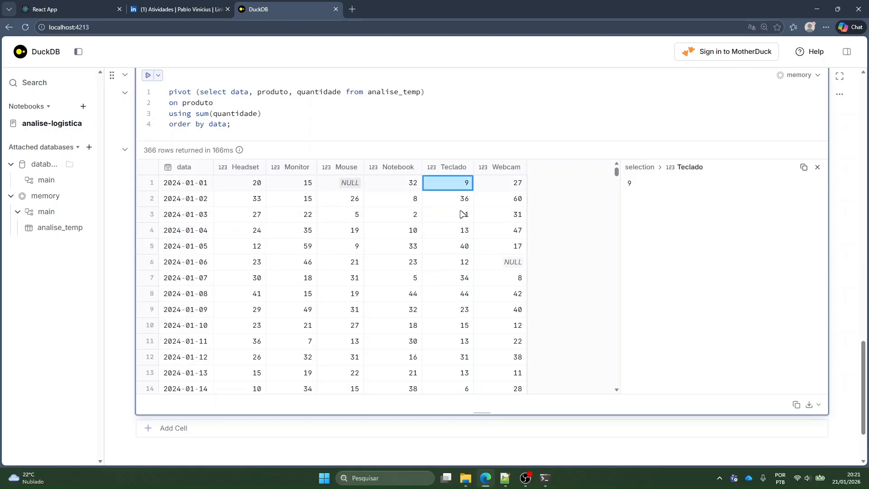
{"action": "left_click", "coordinate": [502, 265]}
{"action": "left_click", "coordinate": [199, 266]}
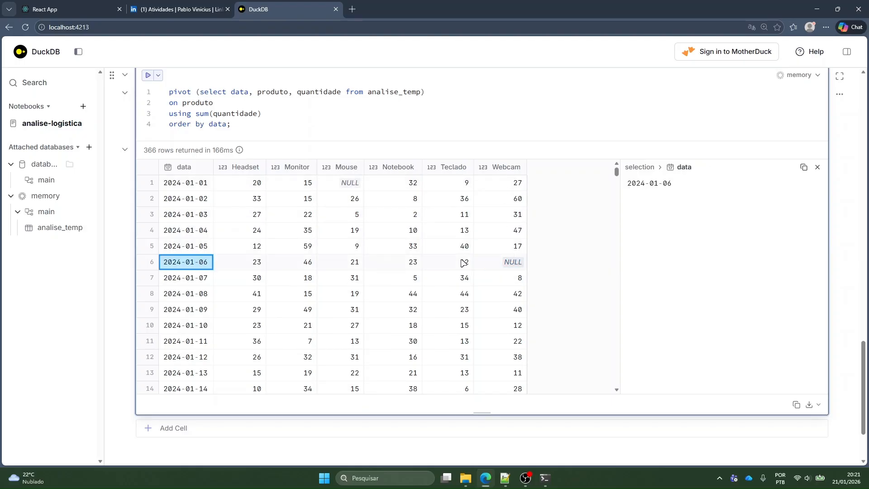
{"action": "left_click", "coordinate": [506, 248]}
{"action": "left_click", "coordinate": [493, 262]}
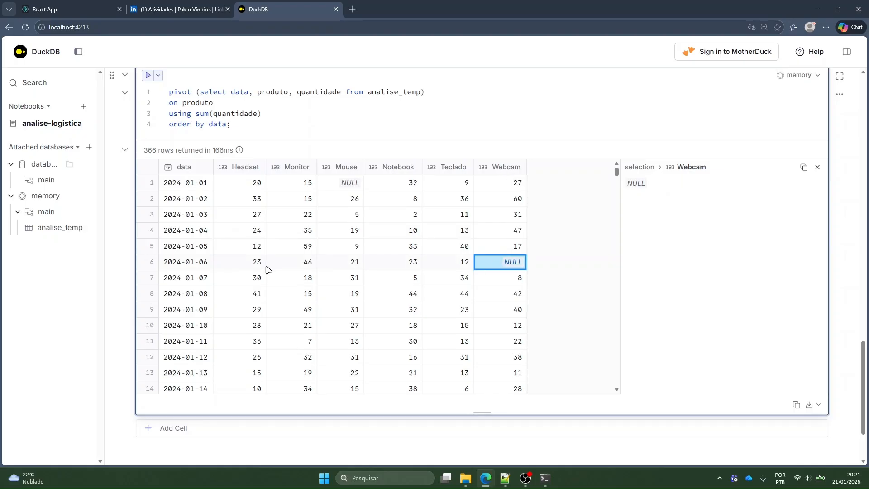
Review the table preview and product totals in the earlier cells, and return to the end of the pivot query
{"action": "scroll", "coordinate": [265, 268], "scroll_direction": "up", "scroll_amount": 20}
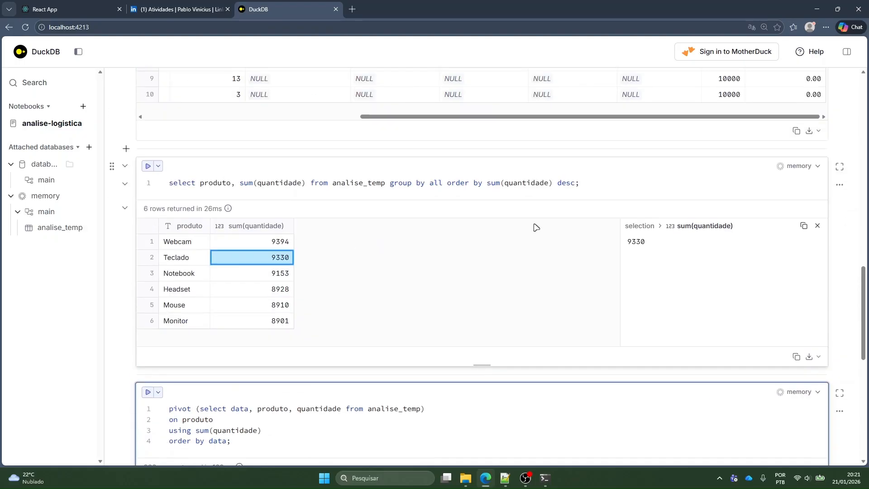
{"action": "scroll", "coordinate": [468, 271], "scroll_direction": "down", "scroll_amount": 7}
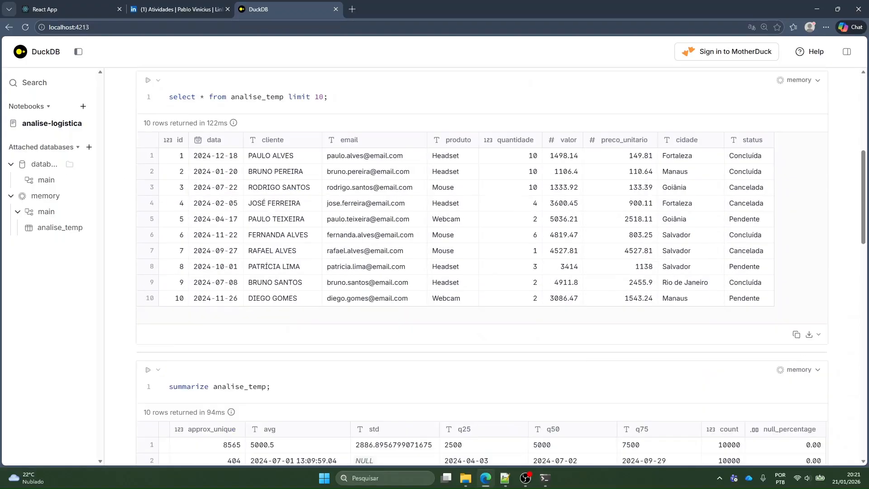
{"action": "scroll", "coordinate": [477, 212], "scroll_direction": "down", "scroll_amount": 15}
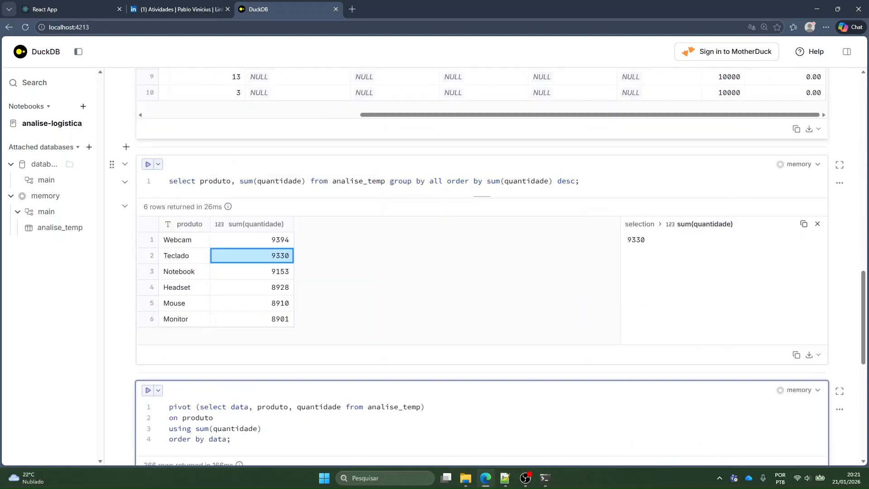
{"action": "scroll", "coordinate": [477, 211], "scroll_direction": "up", "scroll_amount": 2}
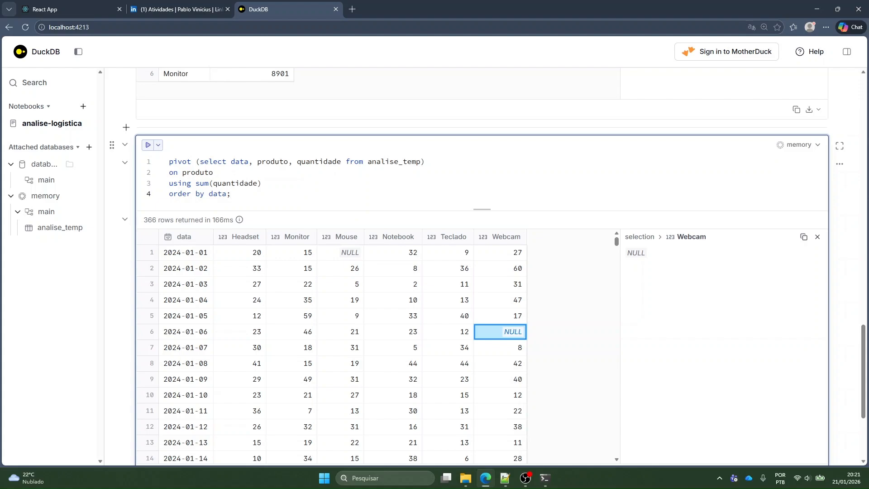
{"action": "scroll", "coordinate": [477, 211], "scroll_direction": "up", "scroll_amount": 1}
{"action": "key", "text": "ctrl+a"}
{"action": "key", "text": "Right"}
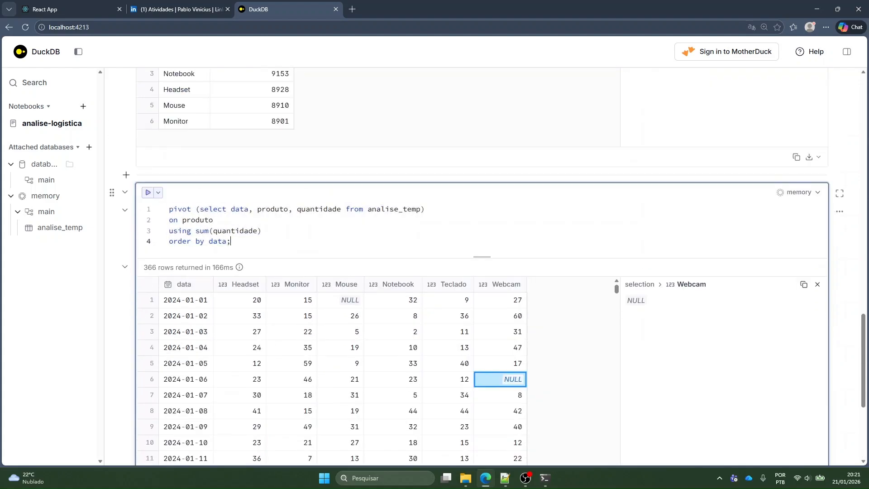
Look through the pivot rows into February, widen the sidebar to fit the database names, and close the pivot's cell details
{"action": "scroll", "coordinate": [368, 267], "scroll_direction": "down", "scroll_amount": 2}
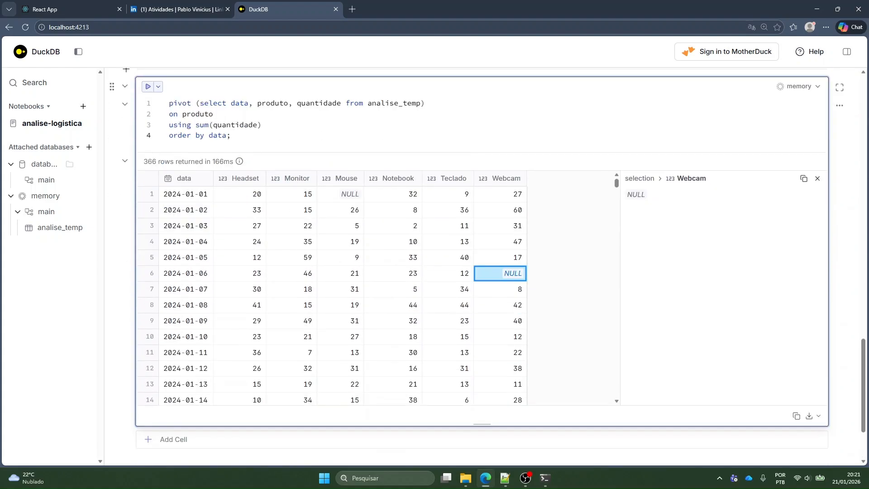
{"action": "scroll", "coordinate": [369, 268], "scroll_direction": "down", "scroll_amount": 7}
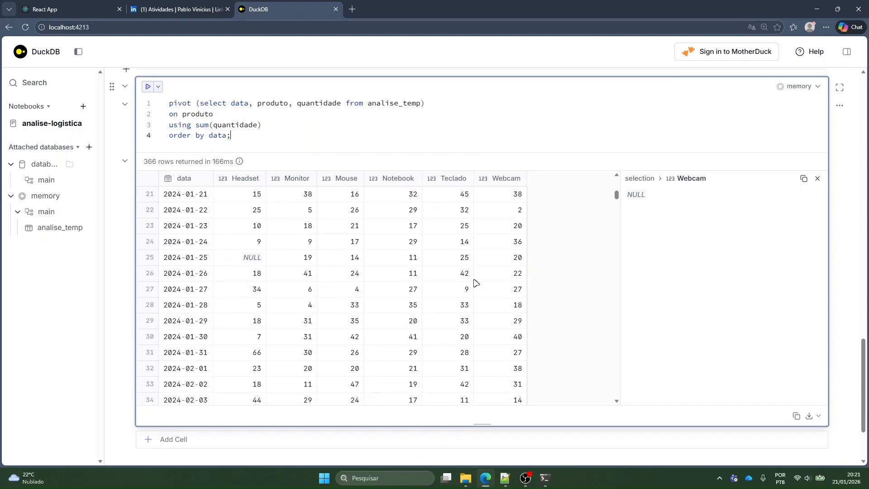
{"action": "scroll", "coordinate": [572, 265], "scroll_direction": "down", "scroll_amount": 2}
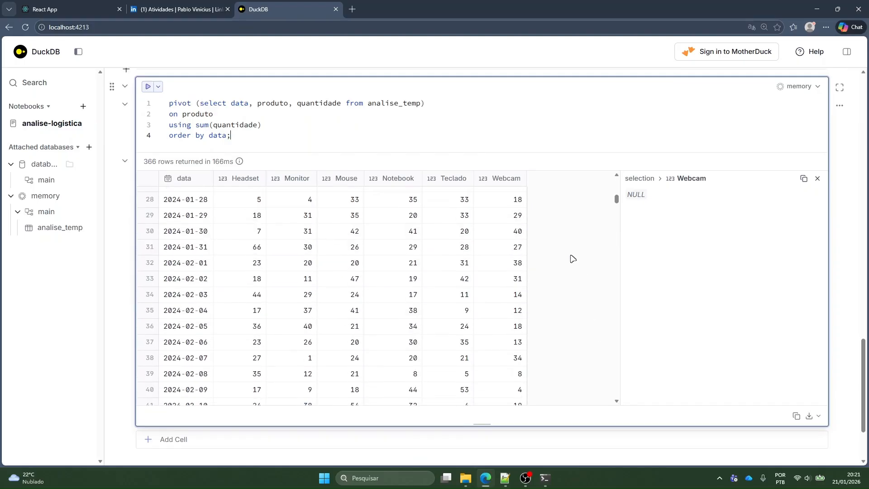
{"action": "scroll", "coordinate": [362, 217], "scroll_direction": "up", "scroll_amount": 2}
{"action": "left_click_drag", "start_coordinate": [103, 217], "coordinate": [123, 165]}
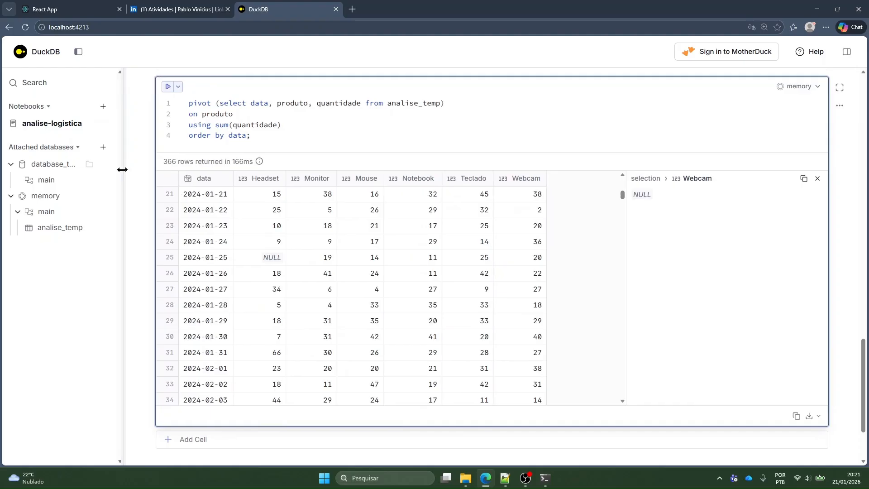
{"action": "left_click", "coordinate": [817, 178]}
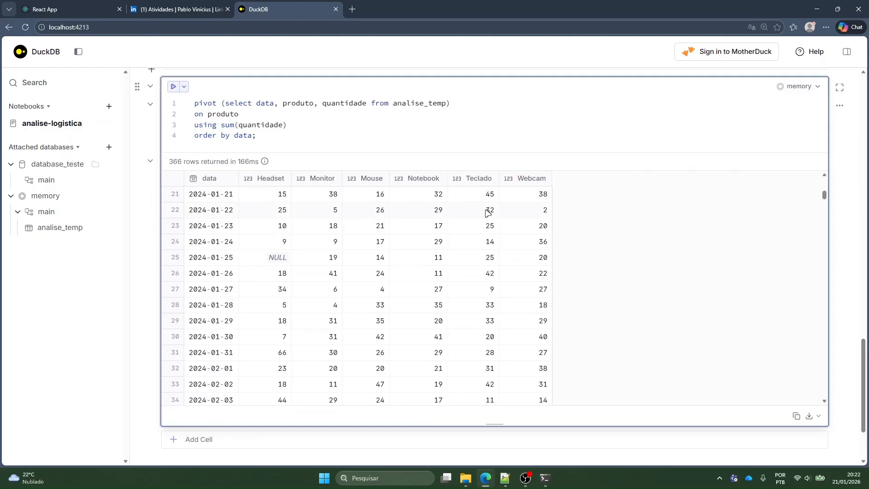
Review the product totals above, the full pivot query, and the January rows of its daily result
{"action": "scroll", "coordinate": [603, 318], "scroll_direction": "up", "scroll_amount": 5}
{"action": "scroll", "coordinate": [627, 128], "scroll_direction": "up", "scroll_amount": 3}
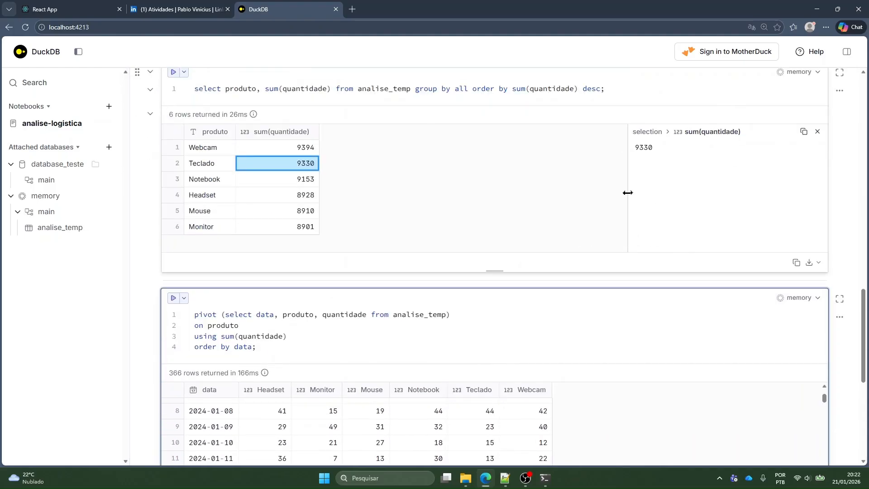
{"action": "scroll", "coordinate": [628, 192], "scroll_direction": "down", "scroll_amount": 7}
{"action": "scroll", "coordinate": [585, 163], "scroll_direction": "up", "scroll_amount": 5}
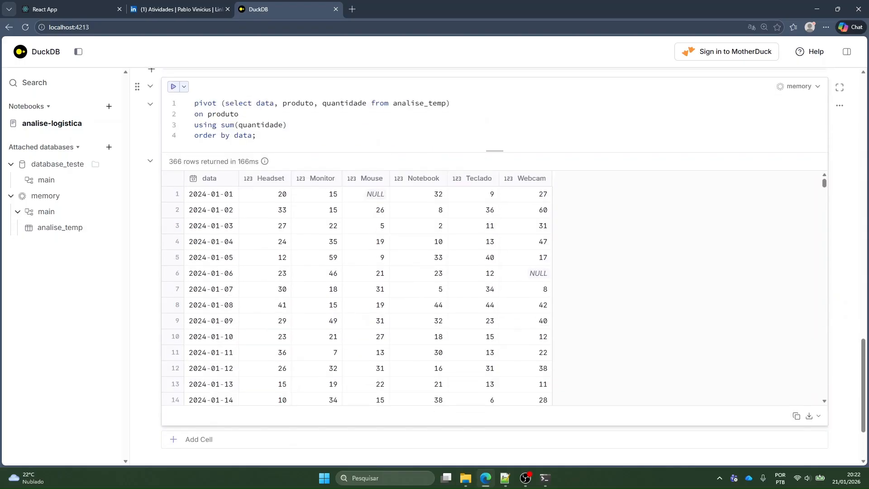
{"action": "left_click", "coordinate": [256, 135]}
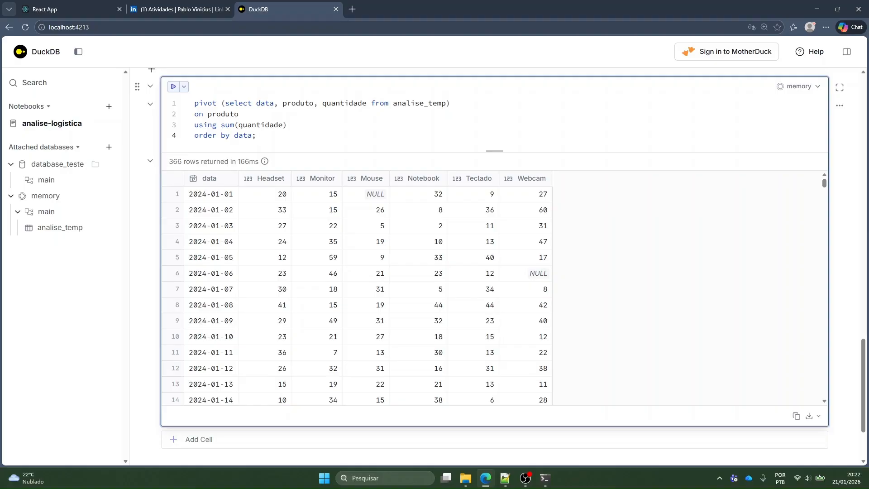
{"action": "scroll", "coordinate": [644, 365], "scroll_direction": "down", "scroll_amount": 2}
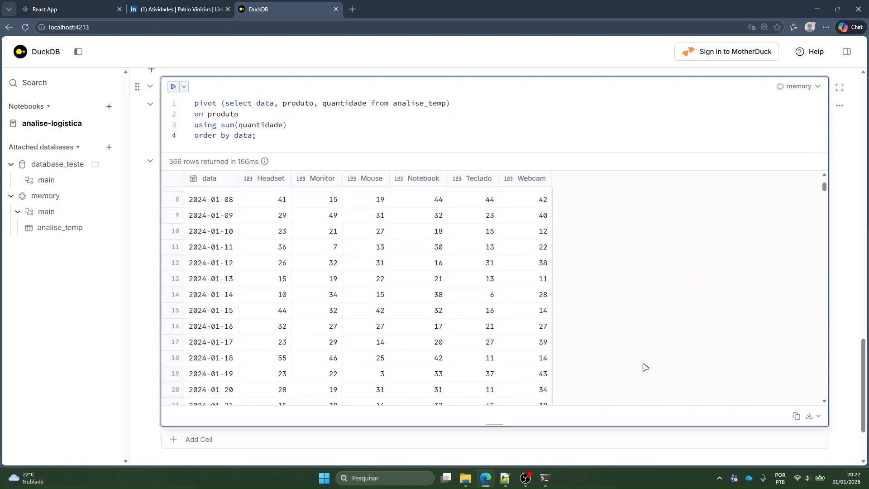
{"action": "left_click_drag", "start_coordinate": [272, 136], "coordinate": [195, 90]}
{"action": "left_click", "coordinate": [257, 135]}
Export the pivot result as a comma-separated file named analise_concluida.csv in the exemplo_dados_logistica folder
{"action": "left_click", "coordinate": [818, 415]}
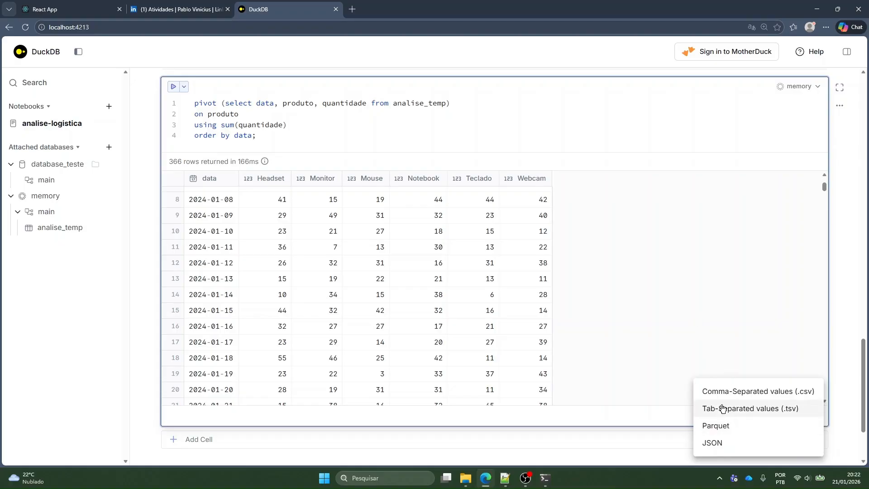
{"action": "left_click", "coordinate": [724, 391]}
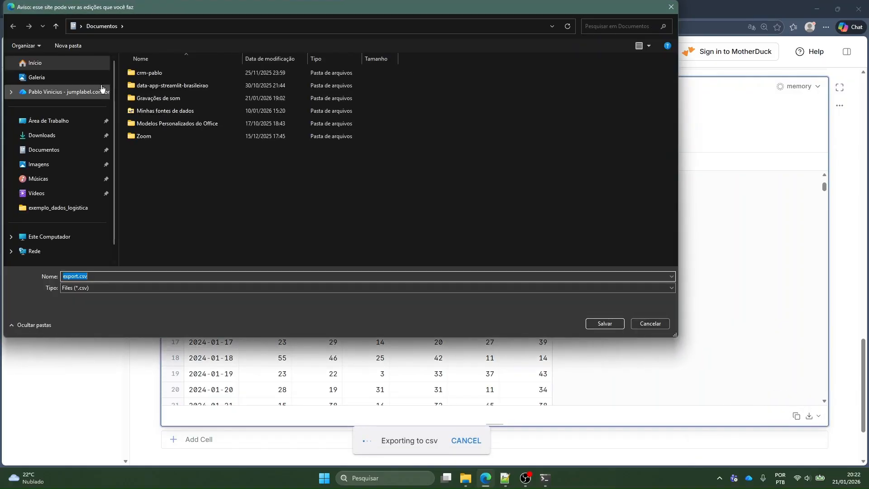
{"action": "left_click", "coordinate": [58, 207]}
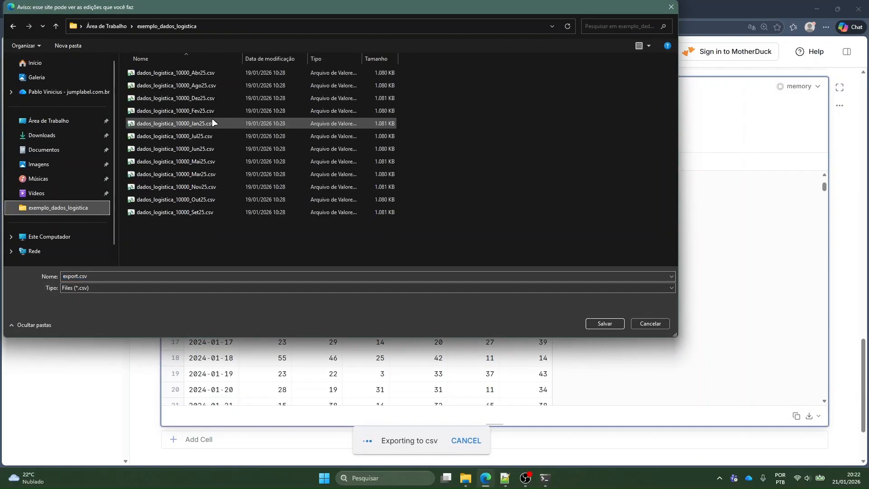
{"action": "double_click", "coordinate": [63, 276]}
{"action": "type", "text": "analise_conl"}
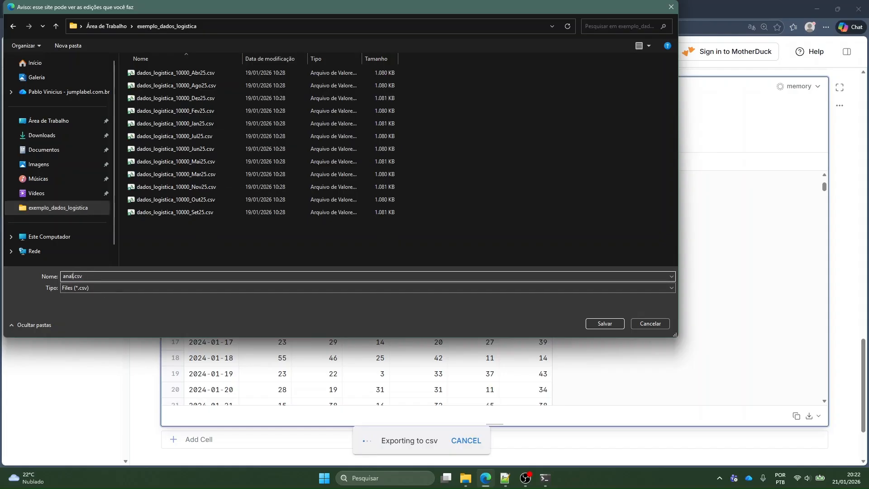
{"action": "type", "text": "uida"}
{"action": "key", "text": "Return"}
Switch to File Explorer and examine the contents of analise_concluida.csv in the exemplo_dados_logistica folder
{"action": "left_click", "coordinate": [466, 478]}
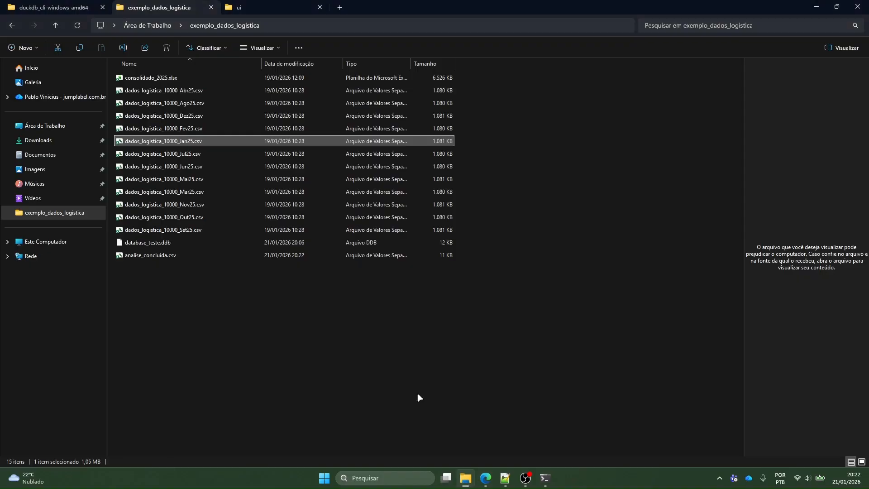
{"action": "left_click", "coordinate": [219, 314]}
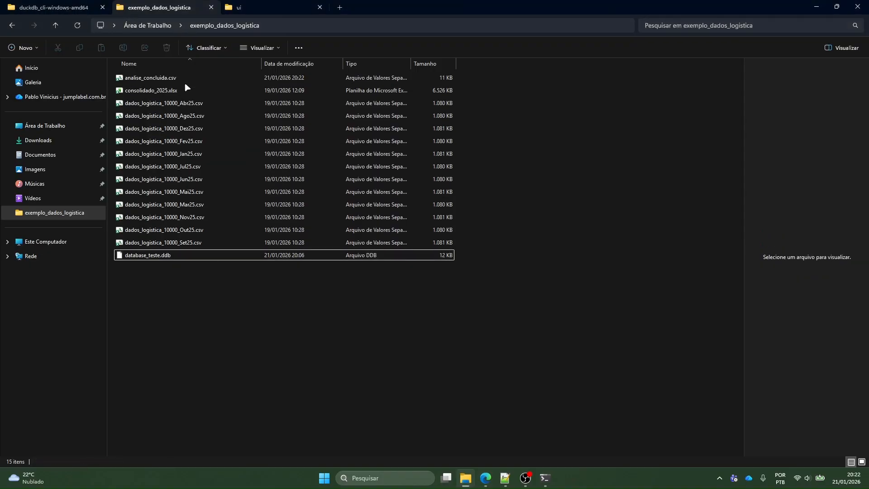
{"action": "left_click", "coordinate": [174, 79]}
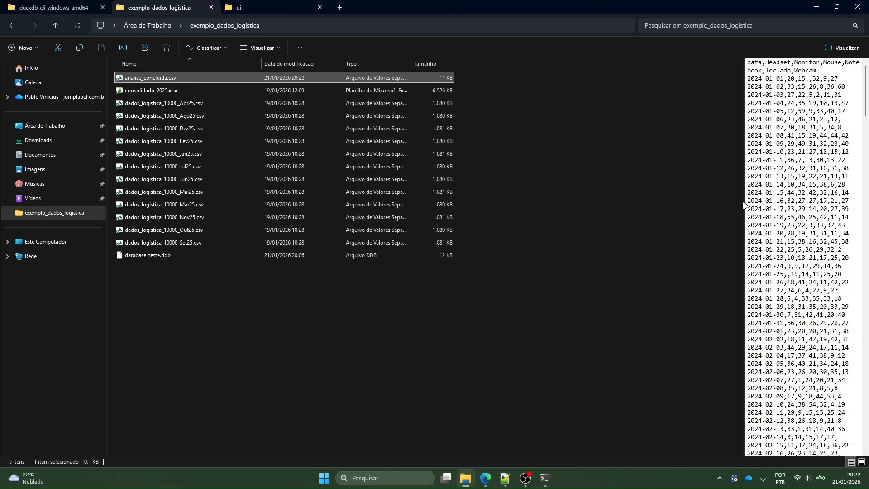
{"action": "left_click_drag", "start_coordinate": [744, 204], "coordinate": [675, 202]}
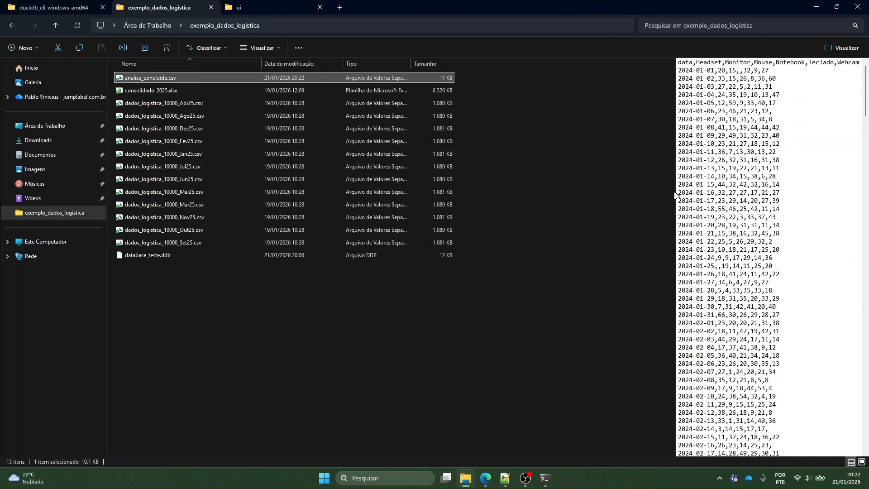
{"action": "left_click_drag", "start_coordinate": [675, 196], "coordinate": [744, 199]}
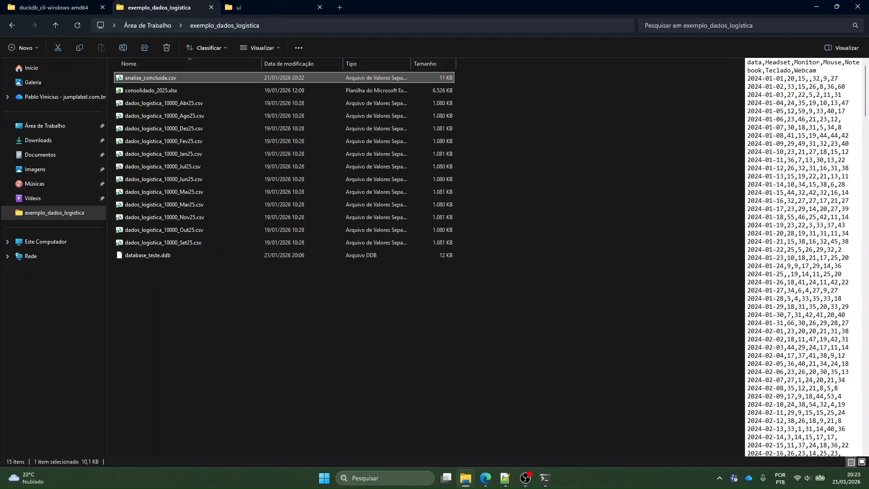
{"action": "left_click", "coordinate": [652, 200]}
Return to the DuckDB notebook and export the pivot result in Parquet format as analise_concluida.parquet in the same folder
{"action": "key", "text": "alt+Tab"}
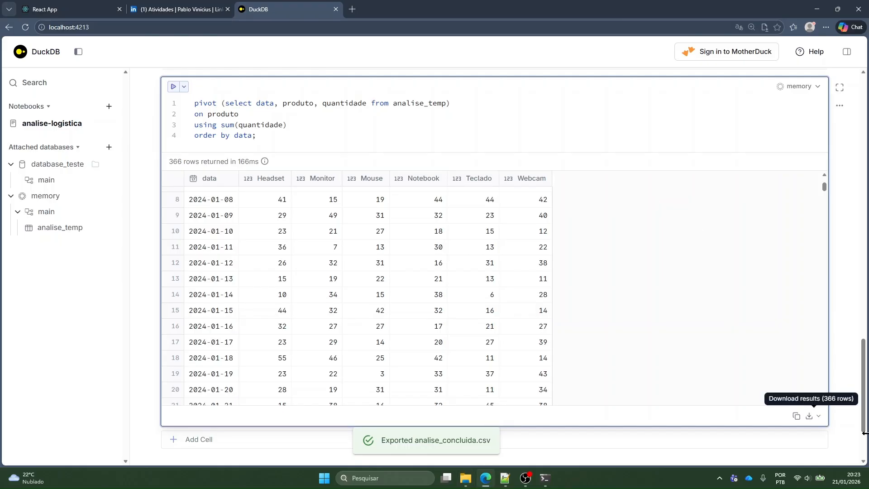
{"action": "left_click", "coordinate": [818, 416]}
{"action": "left_click", "coordinate": [716, 425]}
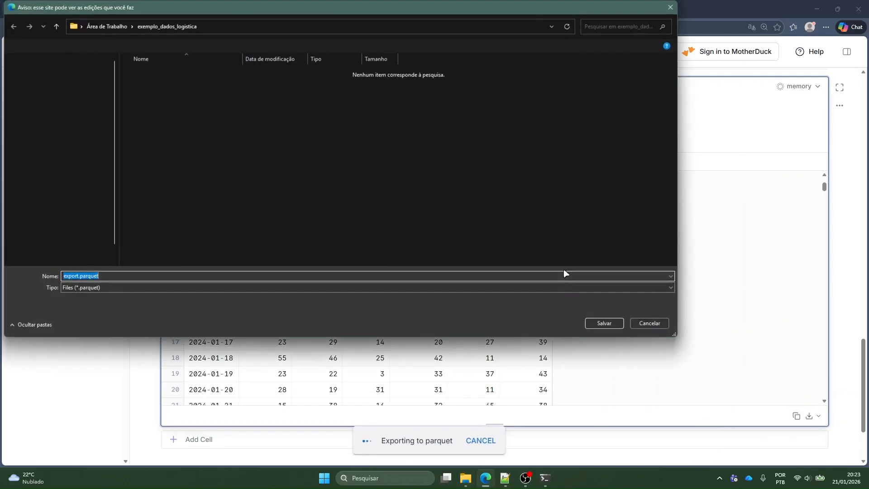
{"action": "left_click", "coordinate": [72, 276]}
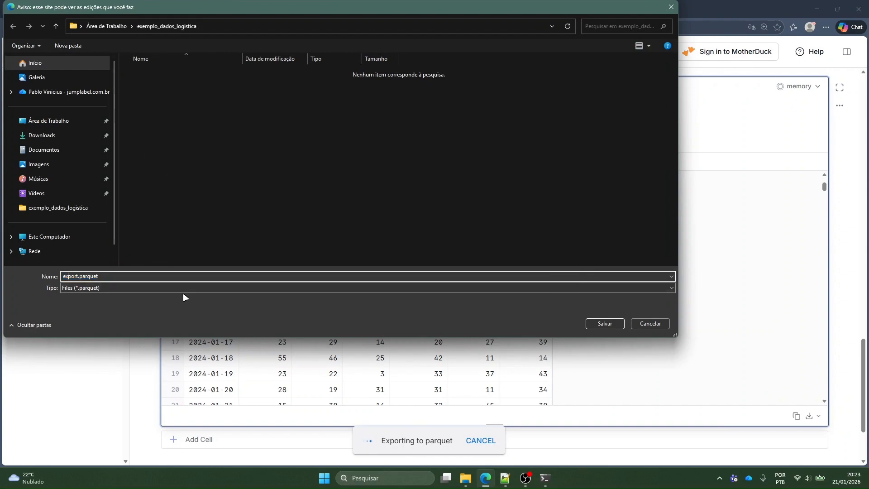
{"action": "key", "text": "Right"}
{"action": "key", "text": "Right"}
{"action": "key", "text": "Right"}
{"action": "key", "text": "shift+Home"}
{"action": "type", "text": "analise_concluida"}
{"action": "key", "text": "Return"}
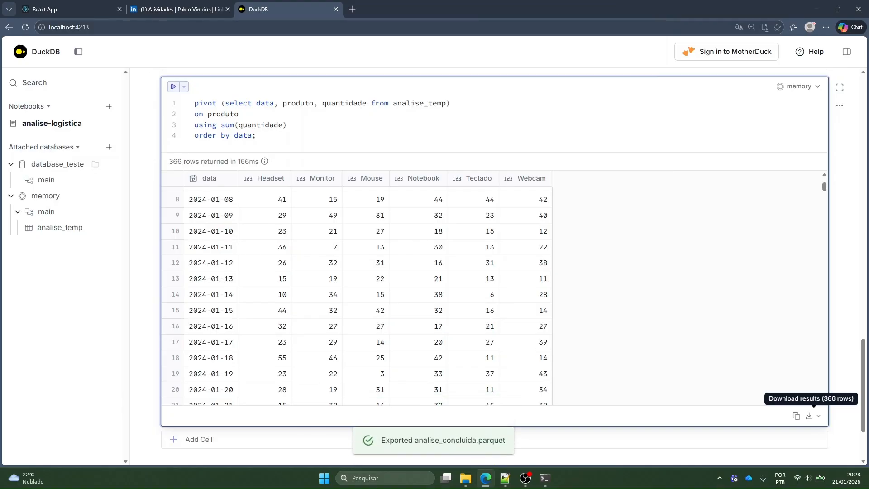
Check analise_concluida.parquet in File Explorer and return to the DuckDB notebook
{"action": "key", "text": "alt+Tab"}
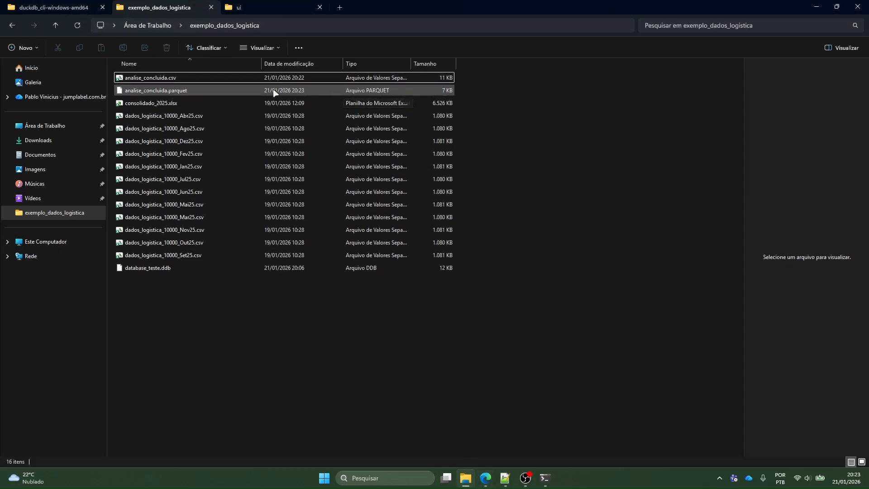
{"action": "left_click", "coordinate": [284, 90]}
{"action": "key", "text": "alt+Tab"}
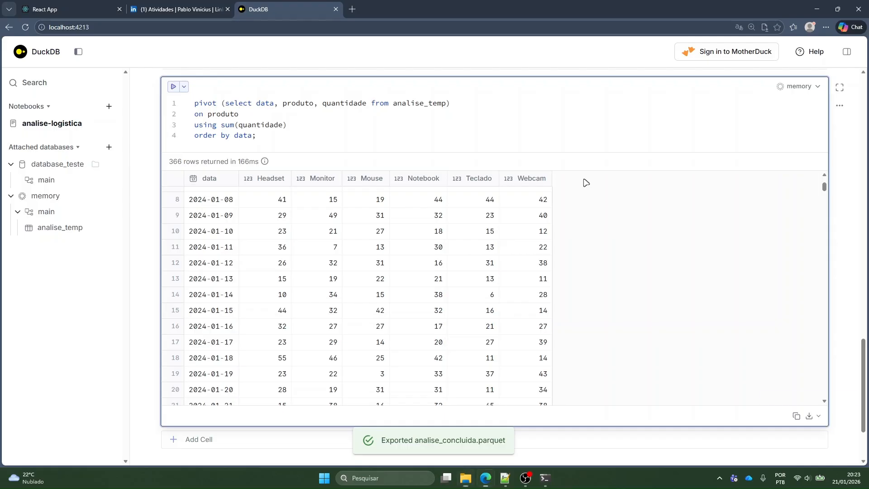
In the create table query, replace Jan25 in the source file name with a wildcard, making it dados_logistica_10000_*.csv
{"action": "scroll", "coordinate": [582, 180], "scroll_direction": "down", "scroll_amount": 7}
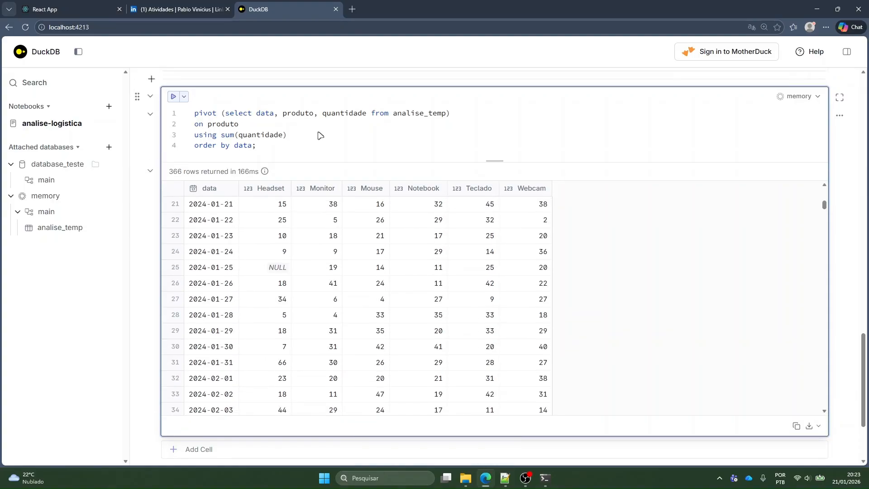
{"action": "scroll", "coordinate": [320, 133], "scroll_direction": "up", "scroll_amount": 10}
{"action": "scroll", "coordinate": [404, 170], "scroll_direction": "up", "scroll_amount": 10}
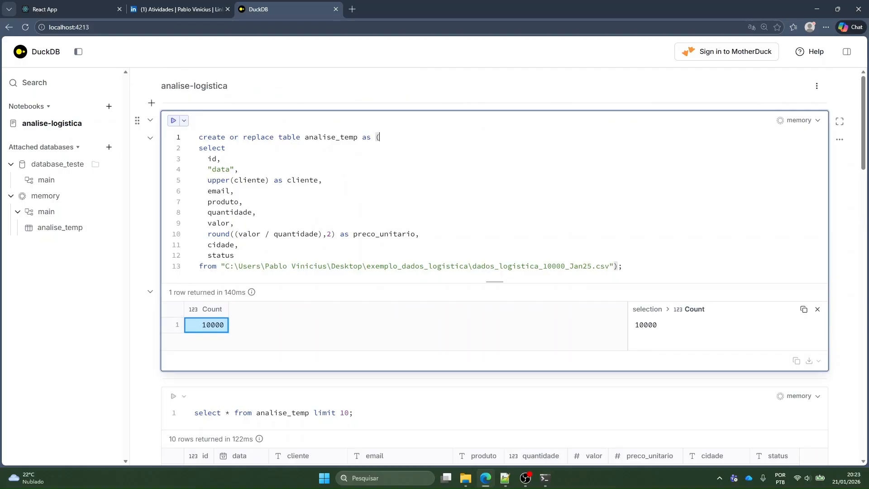
{"action": "left_click", "coordinate": [623, 266]}
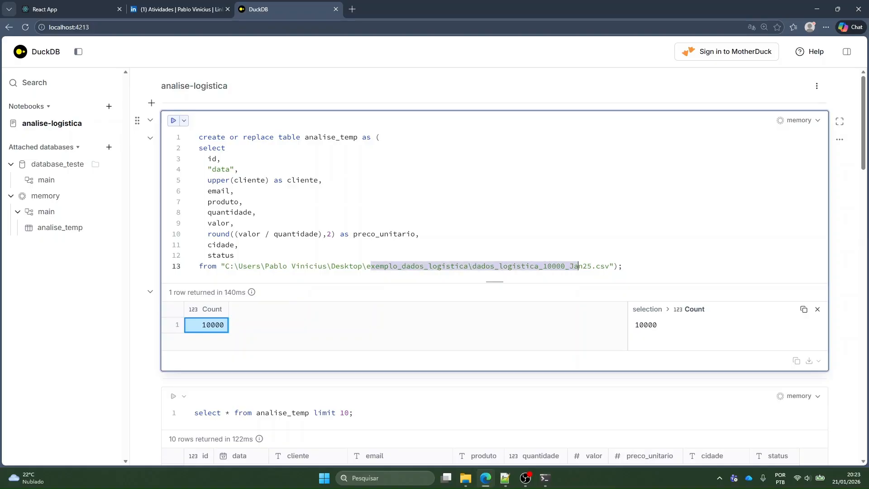
{"action": "left_click", "coordinate": [560, 266]}
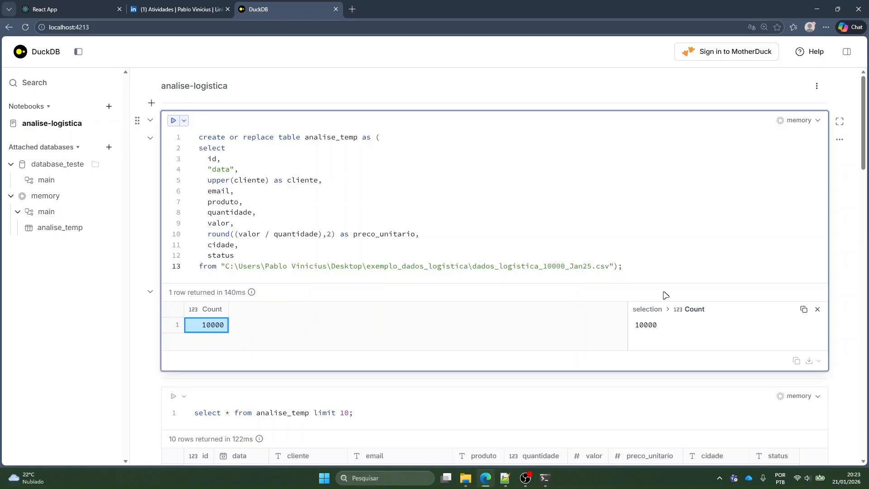
{"action": "key", "text": "shift+Left"}
{"action": "key", "text": "shift+Left"}
{"action": "key", "text": "shift+Left"}
{"action": "key", "text": "shift+Left"}
{"action": "key", "text": "shift+Left"}
{"action": "type", "text": "*"}
Examine the create table query: its file name pattern, replace clause, upper(cliente) column and rounded preco_unitario calculation
{"action": "left_click", "coordinate": [512, 266]}
{"action": "left_click_drag", "start_coordinate": [472, 266], "coordinate": [569, 266]}
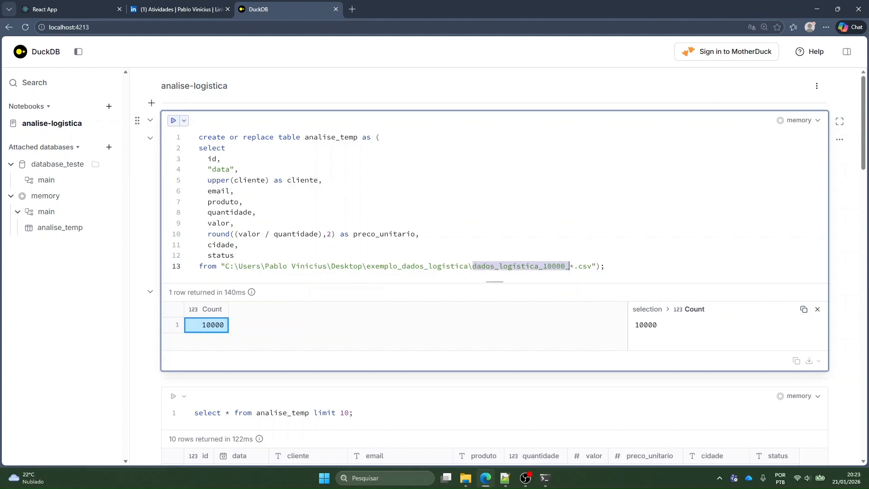
{"action": "left_click", "coordinate": [573, 266]}
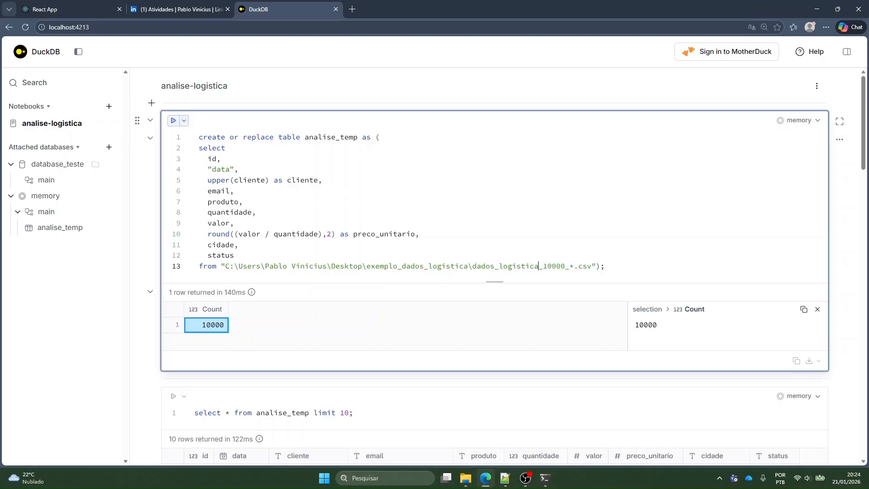
{"action": "double_click", "coordinate": [258, 137]}
{"action": "left_click", "coordinate": [239, 168]}
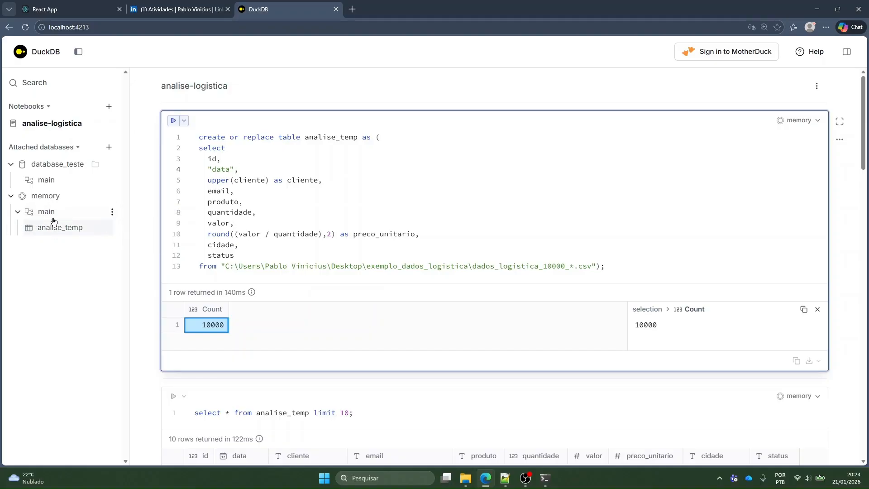
{"action": "mouse_move", "coordinate": [46, 230]}
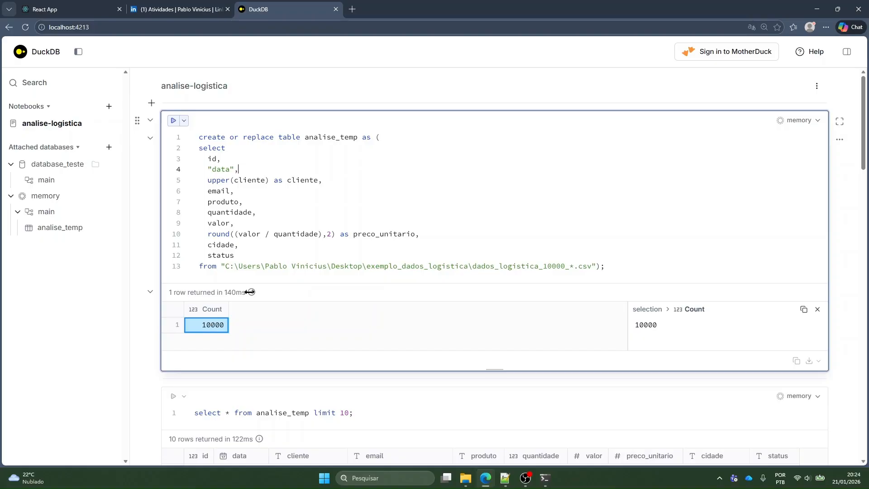
{"action": "left_click", "coordinate": [238, 244]}
{"action": "left_click_drag", "start_coordinate": [212, 180], "coordinate": [322, 180]}
{"action": "left_click", "coordinate": [322, 180]}
{"action": "left_click_drag", "start_coordinate": [229, 180], "coordinate": [322, 180]}
{"action": "left_click_drag", "start_coordinate": [217, 234], "coordinate": [419, 234]}
{"action": "left_click", "coordinate": [420, 234]}
Rebuild analise_temp from all the matching CSV files and rerun its 10-row preview query
{"action": "key", "text": "ctrl+Return"}
{"action": "scroll", "coordinate": [375, 301], "scroll_direction": "down", "scroll_amount": 2}
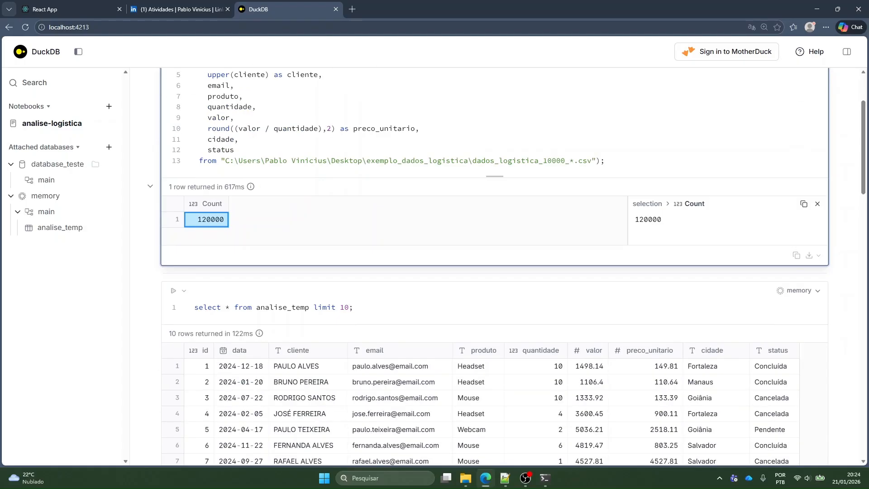
{"action": "left_click", "coordinate": [375, 303]}
{"action": "key", "text": "ctrl+Return"}
{"action": "scroll", "coordinate": [394, 248], "scroll_direction": "down", "scroll_amount": 7}
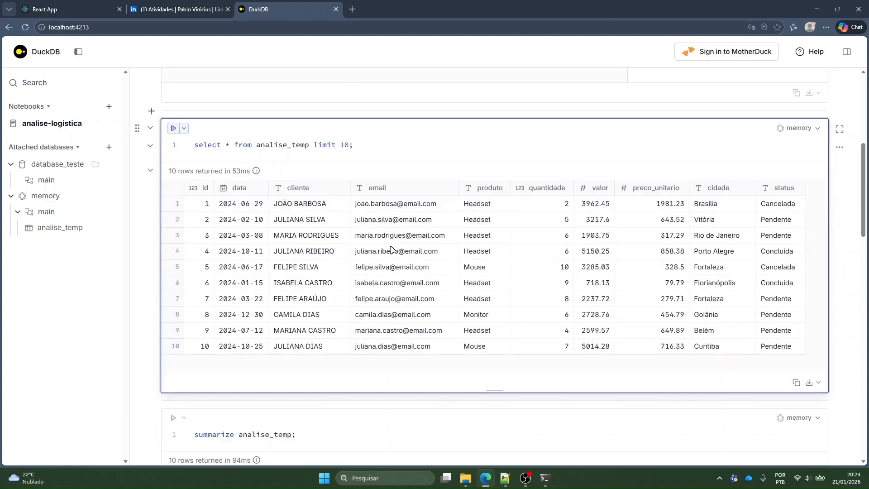
Rerun the summarize query on analise_temp and the query totalling quantidade by produto
{"action": "left_click", "coordinate": [326, 276]}
{"action": "key", "text": "ctrl+Return"}
{"action": "scroll", "coordinate": [375, 131], "scroll_direction": "down", "scroll_amount": 5}
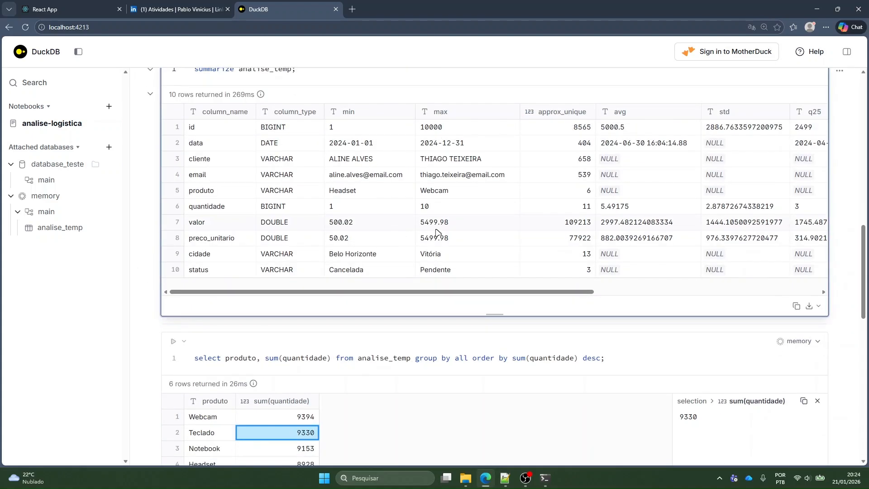
{"action": "scroll", "coordinate": [445, 252], "scroll_direction": "down", "scroll_amount": 2}
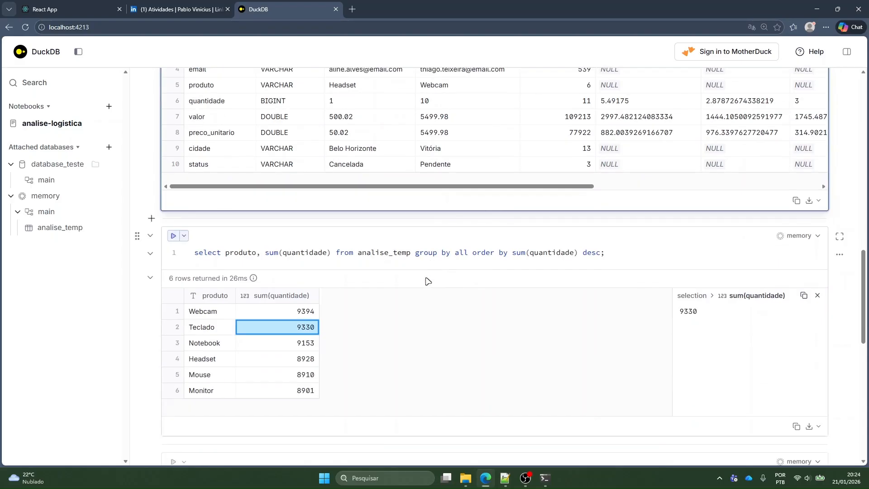
{"action": "left_click", "coordinate": [379, 252]}
{"action": "key", "text": "ctrl+Return"}
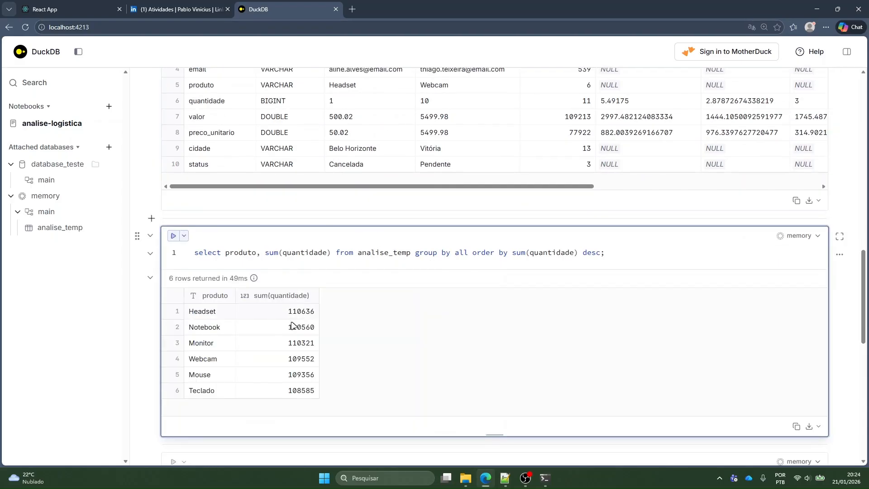
Rerun the pivot of summed quantidade by data and produto and look through its daily rows
{"action": "scroll", "coordinate": [379, 241], "scroll_direction": "down", "scroll_amount": 4}
{"action": "left_click", "coordinate": [287, 288]}
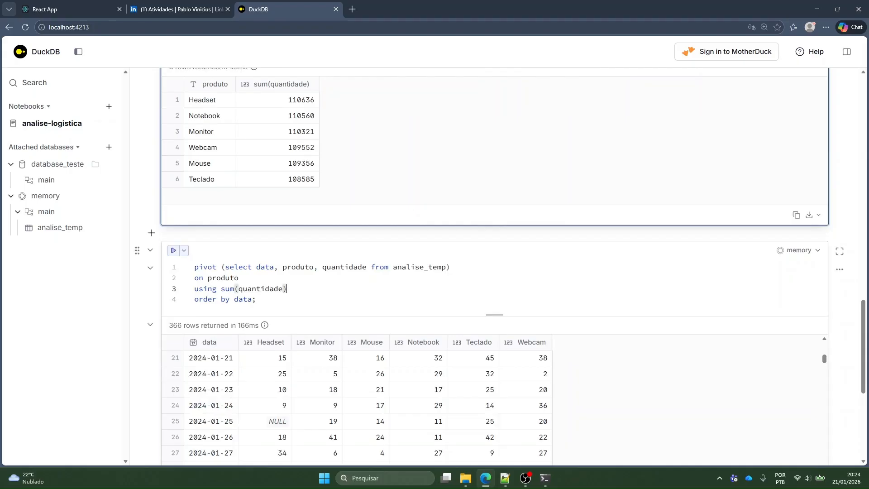
{"action": "key", "text": "ctrl+Return"}
{"action": "scroll", "coordinate": [298, 140], "scroll_direction": "down", "scroll_amount": 4}
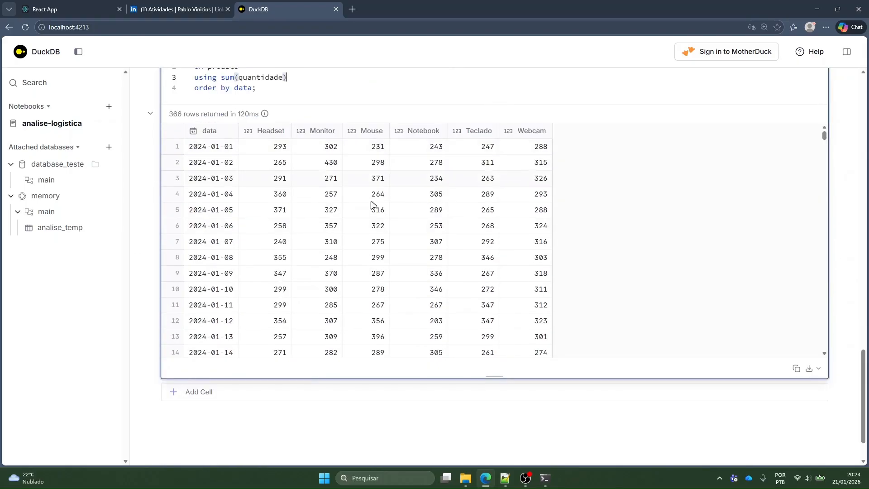
{"action": "scroll", "coordinate": [378, 221], "scroll_direction": "down", "scroll_amount": 20}
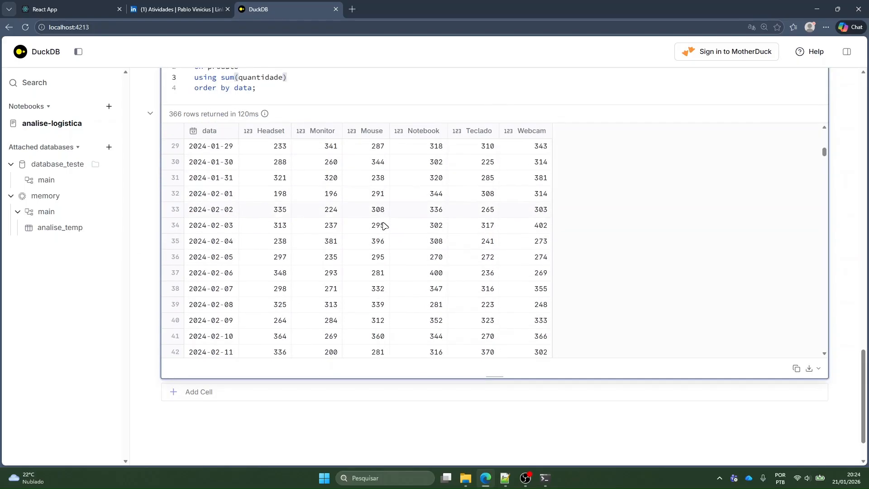
{"action": "scroll", "coordinate": [383, 225], "scroll_direction": "up", "scroll_amount": 20}
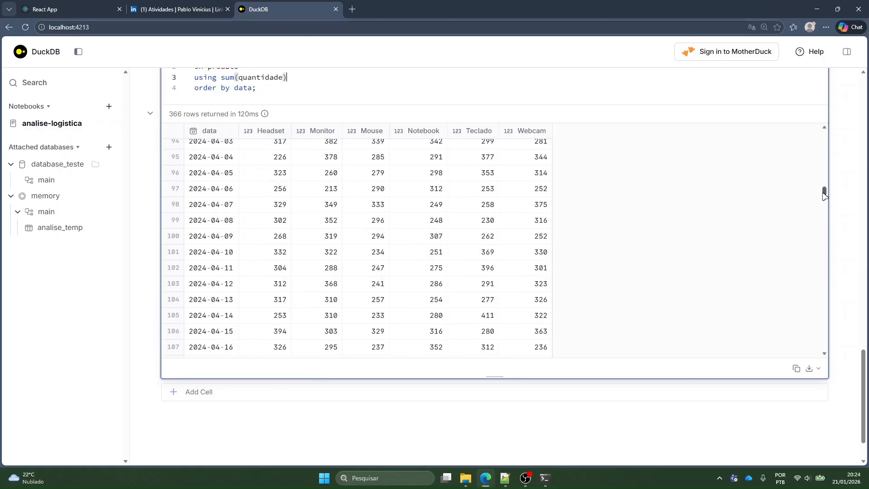
{"action": "scroll", "coordinate": [432, 357], "scroll_direction": "down", "scroll_amount": 4}
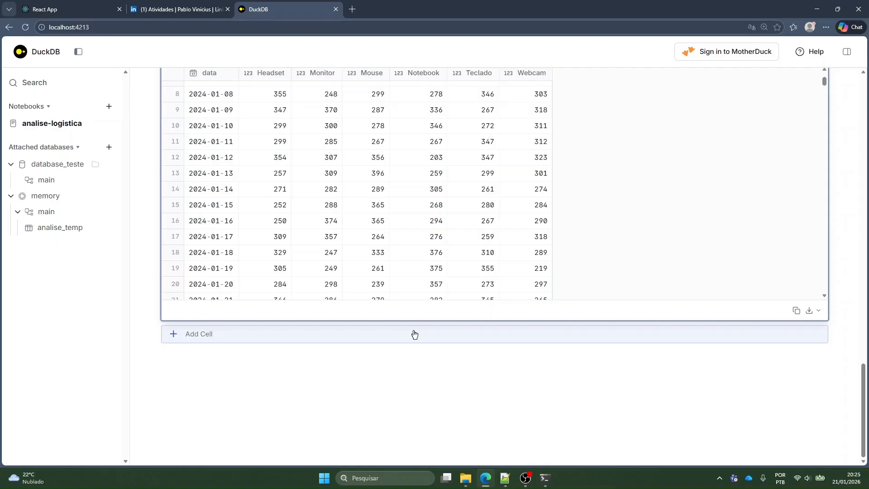
Add an empty cell to the notebook, and open the consumidor_reclamacoes_20260118 folder from Downloads in File Explorer
{"action": "left_click", "coordinate": [414, 334]}
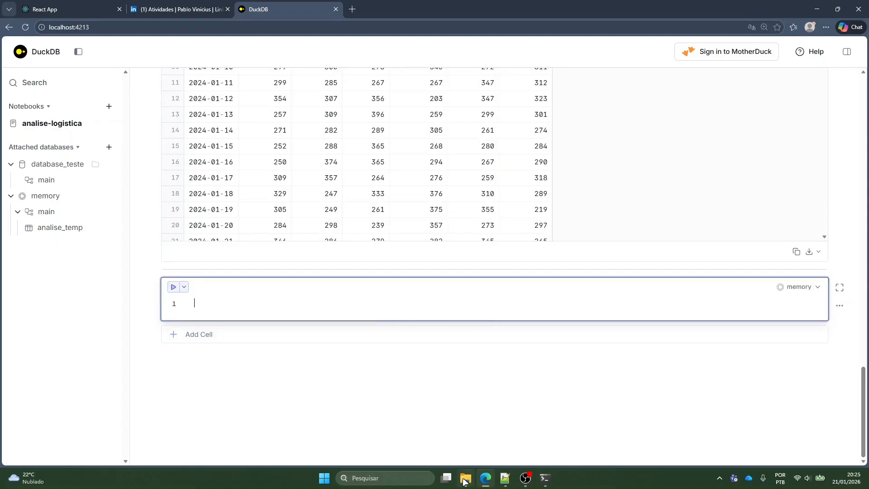
{"action": "mouse_move", "coordinate": [465, 478]}
{"action": "left_click", "coordinate": [460, 421]}
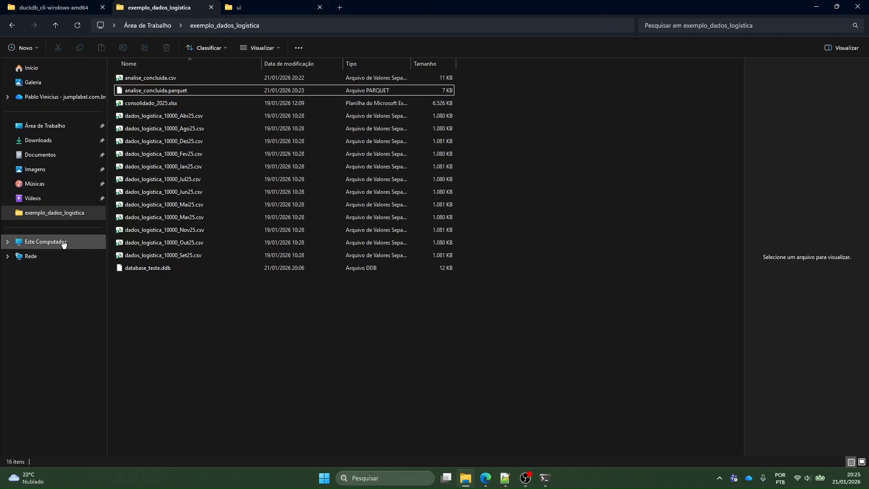
{"action": "left_click", "coordinate": [86, 140]}
{"action": "left_click_drag", "start_coordinate": [740, 73], "coordinate": [755, 445]}
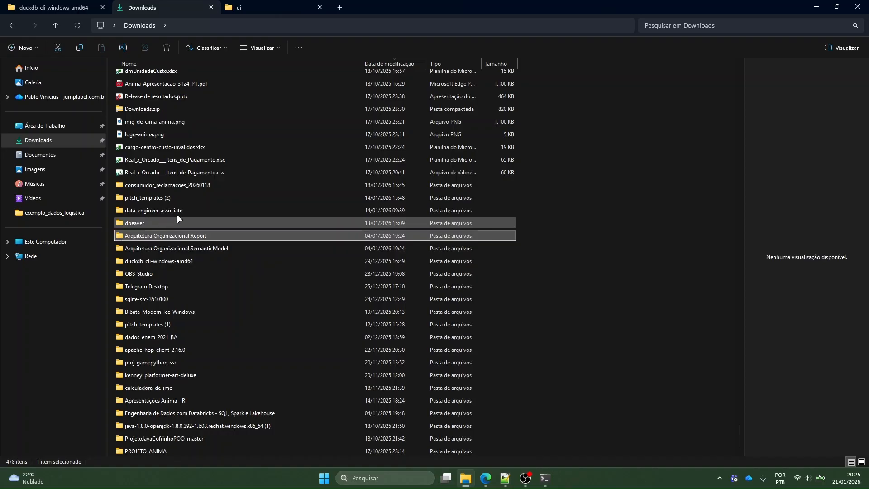
{"action": "left_click", "coordinate": [208, 186]}
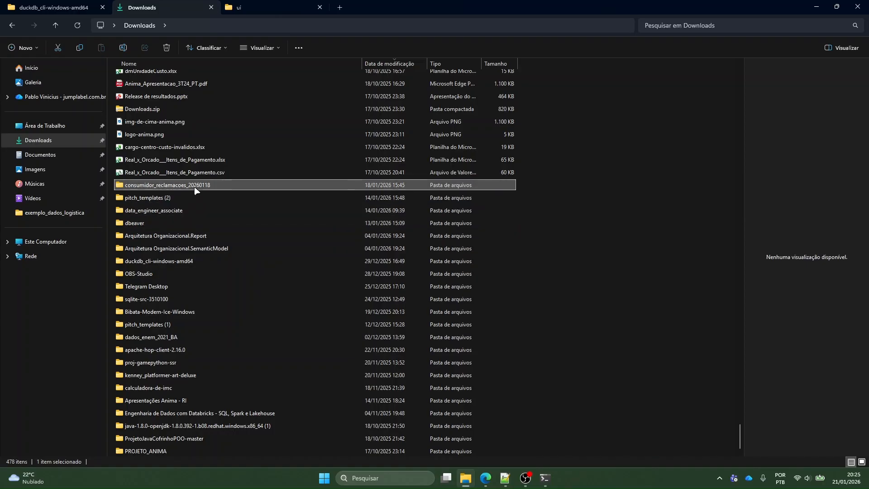
{"action": "double_click", "coordinate": [194, 186]}
Delete reclamacoes_contexto.parquet and consumidor_reclamacoes.parquet from the folder, keeping the two CSV files
{"action": "left_click", "coordinate": [192, 103]}
{"action": "left_click", "coordinate": [192, 91], "text": "shift"}
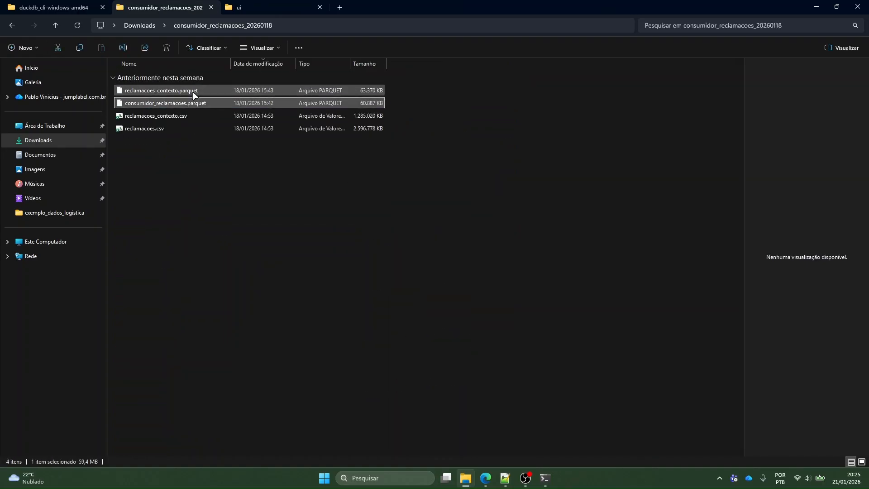
{"action": "key", "text": "Delete"}
{"action": "left_click_drag", "start_coordinate": [228, 103], "coordinate": [378, 136]}
{"action": "left_click", "coordinate": [378, 136]}
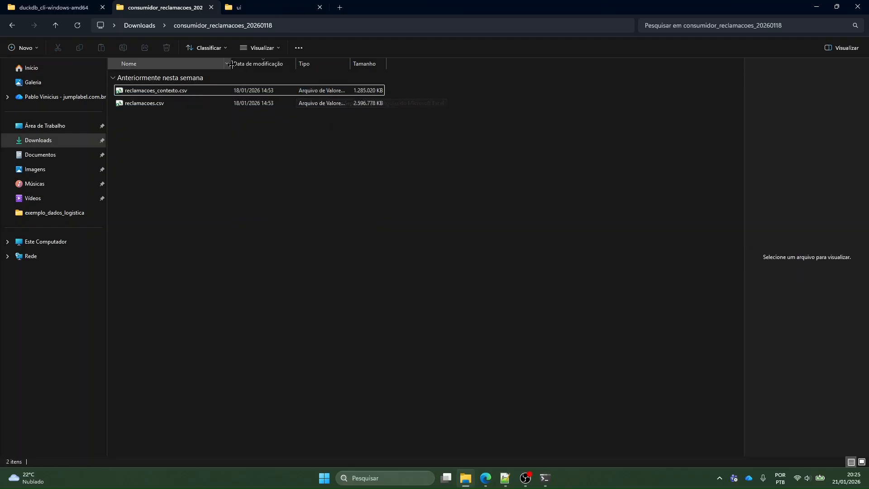
Widen the file name column and copy the full path of reclamacoes.csv
{"action": "left_click_drag", "start_coordinate": [231, 64], "coordinate": [261, 64]}
{"action": "left_click_drag", "start_coordinate": [190, 107], "coordinate": [352, 128]}
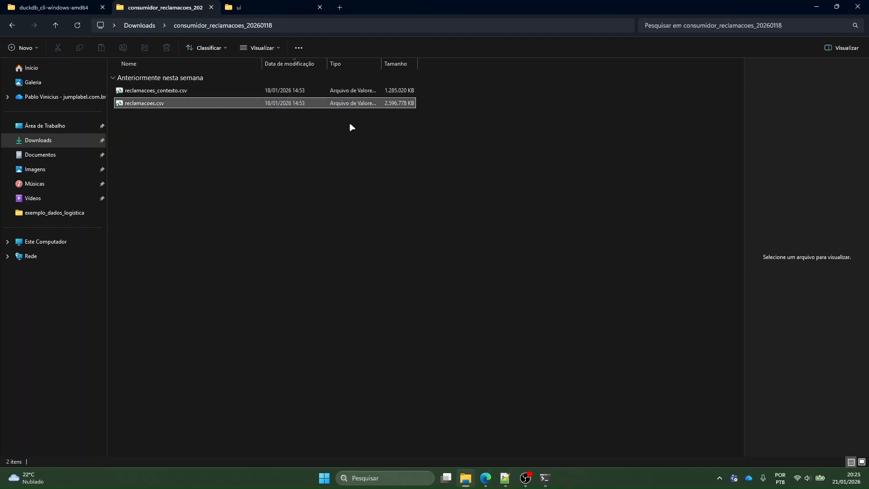
{"action": "right_click", "coordinate": [202, 106]}
{"action": "left_click", "coordinate": [243, 231]}
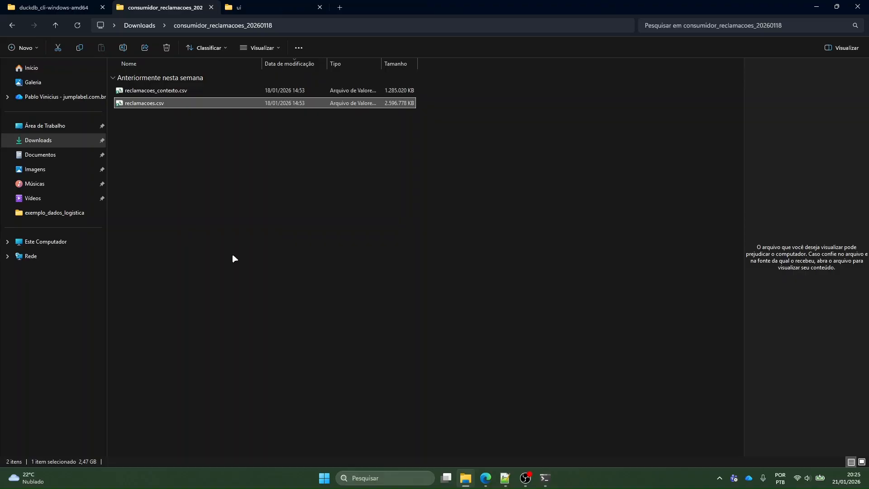
Copy the path of reclamacoes.csv again and return to the DuckDB notebook in the browser
{"action": "right_click", "coordinate": [290, 103]}
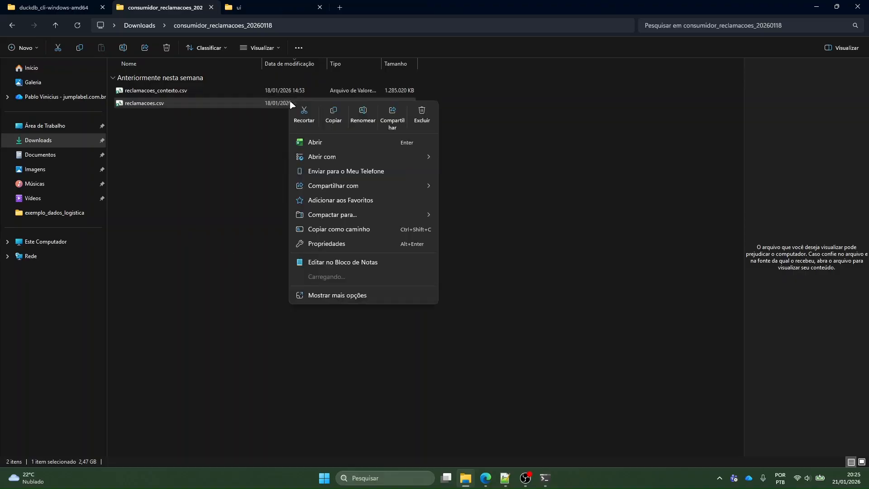
{"action": "left_click", "coordinate": [254, 167]}
{"action": "right_click", "coordinate": [260, 106]}
{"action": "left_click", "coordinate": [297, 231]}
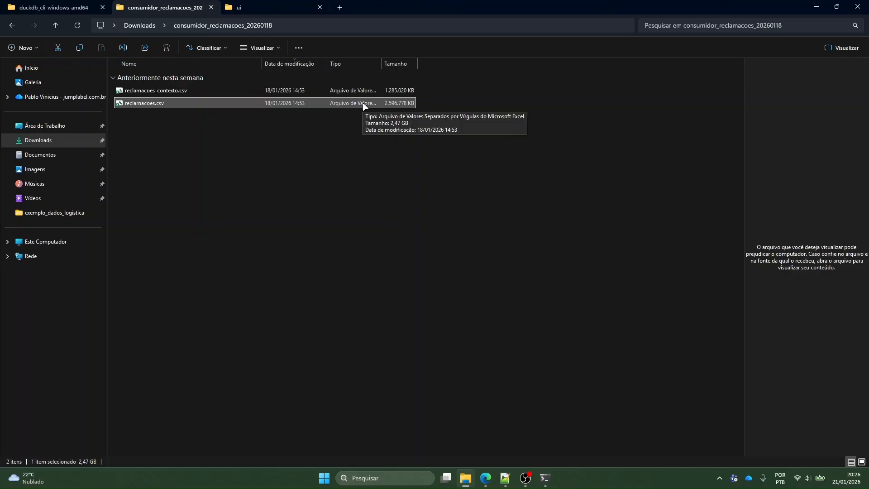
{"action": "right_click", "coordinate": [309, 108]}
{"action": "left_click", "coordinate": [372, 233]}
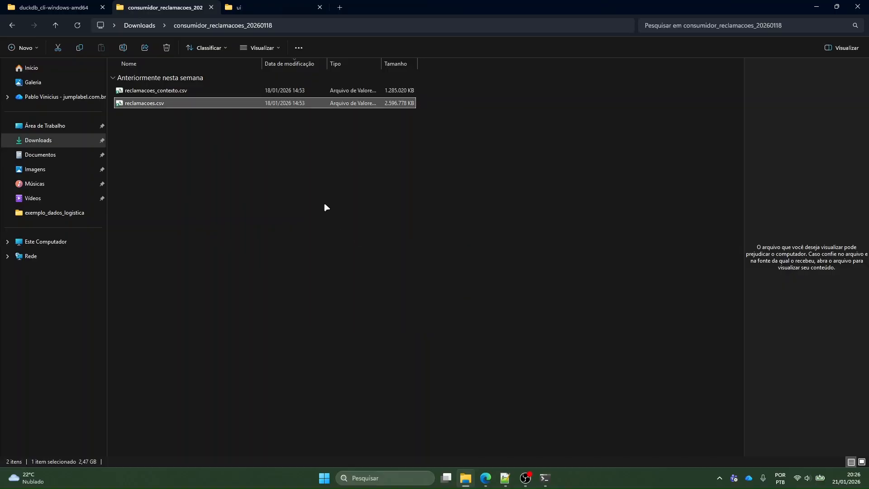
{"action": "right_click", "coordinate": [307, 111]}
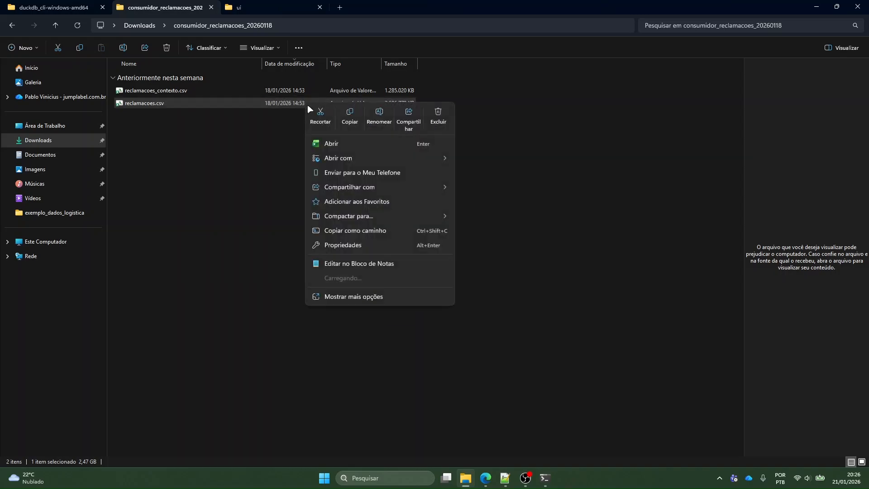
{"action": "left_click", "coordinate": [348, 236]}
{"action": "key", "text": "alt+Tab"}
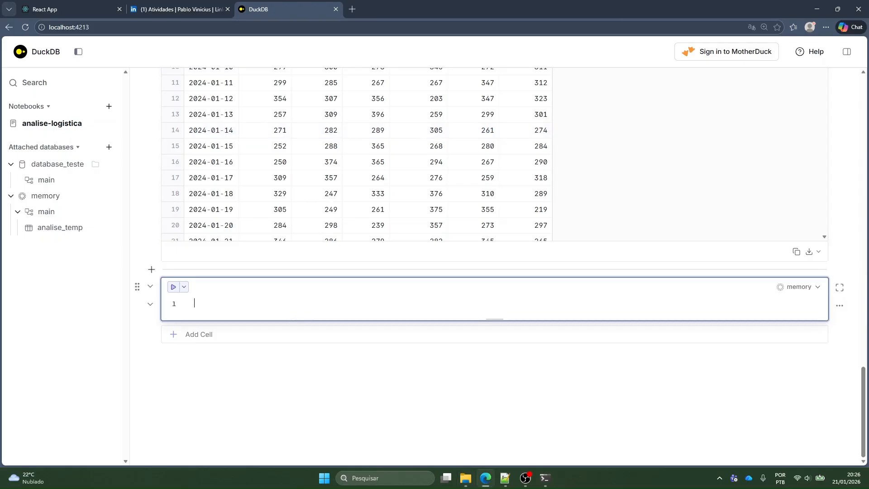
In the new cell, write and run a query selecting all columns from the copied reclamacoes.csv path, with limit 10
{"action": "type", "text": "select *("}
{"action": "key", "text": "BackSpace"}
{"action": "key", "text": "Return"}
{"action": "type", "text": "from"}
{"action": "key", "text": "ctrl+v"}
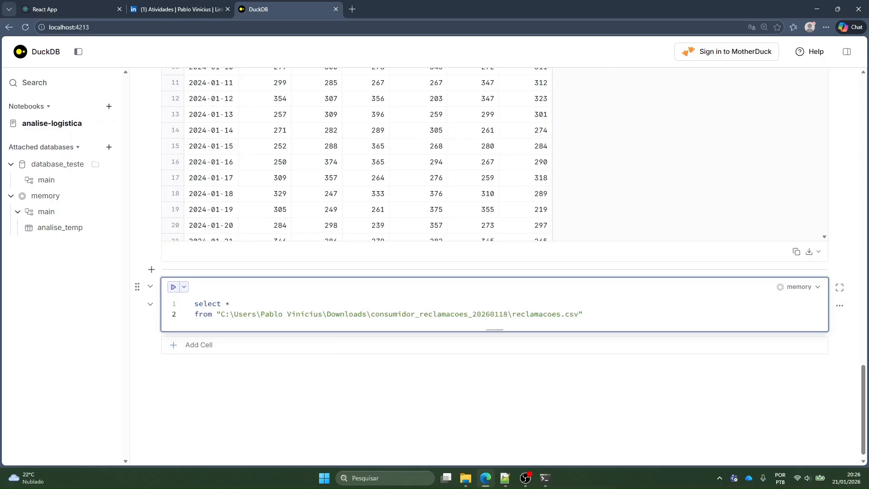
{"action": "type", "text": "limit  10;"}
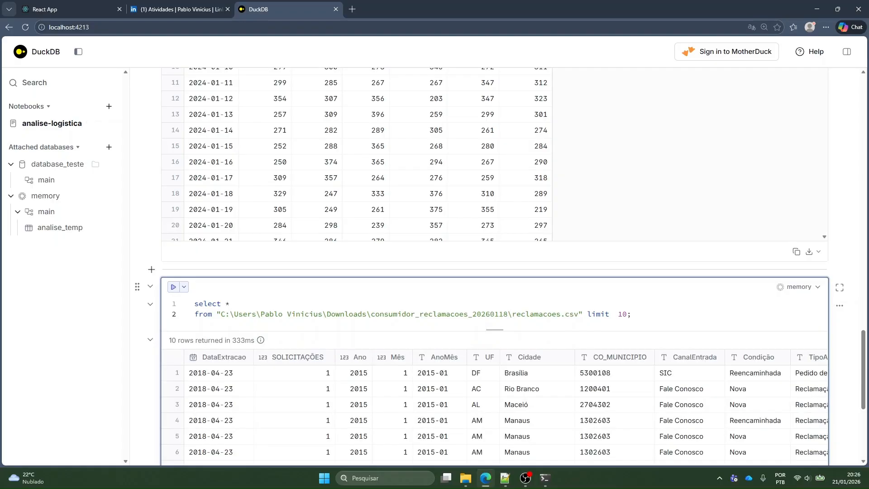
Examine the columns of the complaints preview, from DataExtracao across to Problema, including individual Serviço values
{"action": "scroll", "coordinate": [630, 225], "scroll_direction": "down", "scroll_amount": 5}
{"action": "scroll", "coordinate": [426, 167], "scroll_direction": "up", "scroll_amount": 2}
{"action": "scroll", "coordinate": [425, 167], "scroll_direction": "up", "scroll_amount": 1}
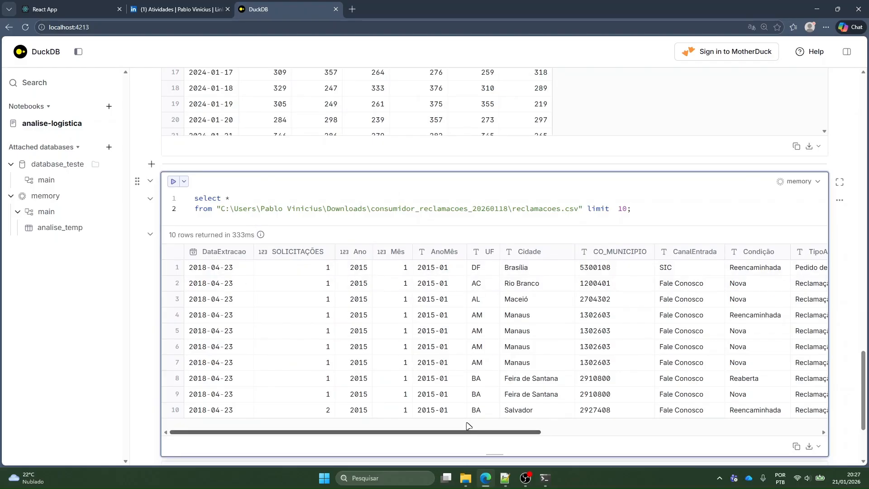
{"action": "left_click_drag", "start_coordinate": [450, 432], "coordinate": [771, 438]}
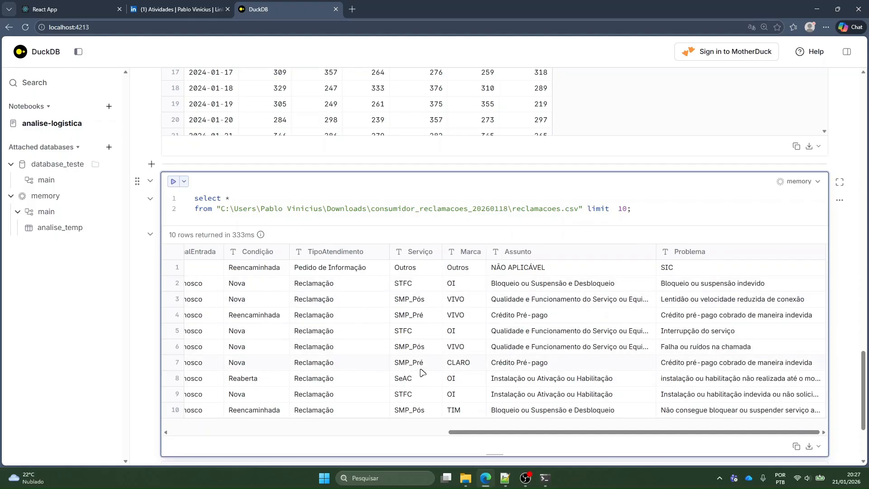
{"action": "left_click", "coordinate": [412, 331]}
{"action": "scroll", "coordinate": [430, 391], "scroll_direction": "down", "scroll_amount": 3}
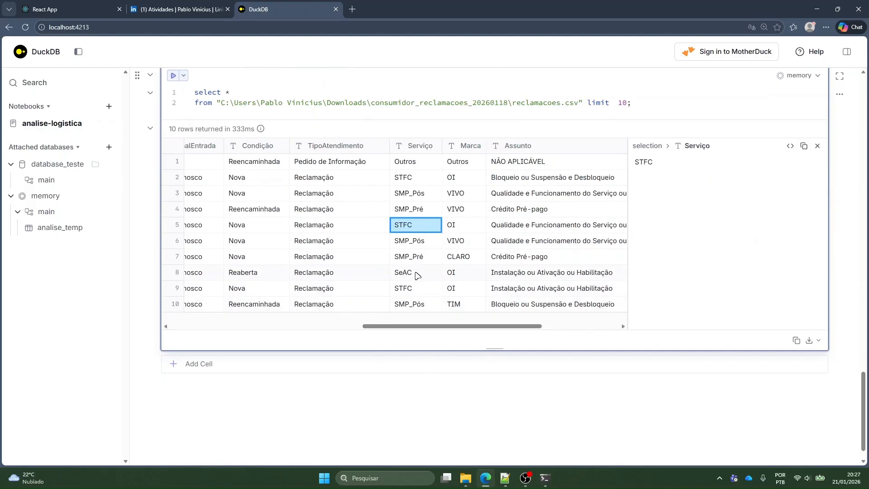
{"action": "left_click", "coordinate": [416, 273]}
{"action": "scroll", "coordinate": [412, 312], "scroll_direction": "up", "scroll_amount": 5}
{"action": "left_click", "coordinate": [817, 354]}
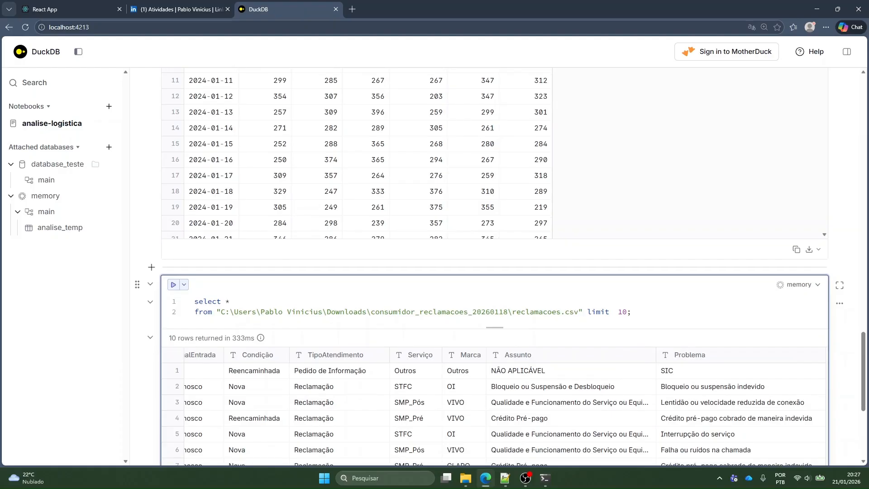
{"action": "scroll", "coordinate": [454, 370], "scroll_direction": "down", "scroll_amount": 2}
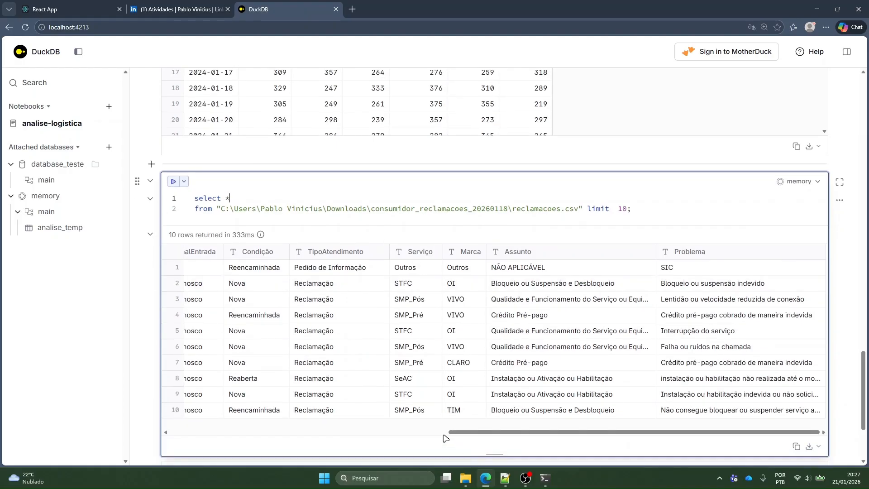
{"action": "scroll", "coordinate": [444, 438], "scroll_direction": "left", "scroll_amount": 10}
Replace the asterisk in the complaints query with min(DataExtracao), max(DataExtracao) and run it
{"action": "left_click", "coordinate": [247, 208]}
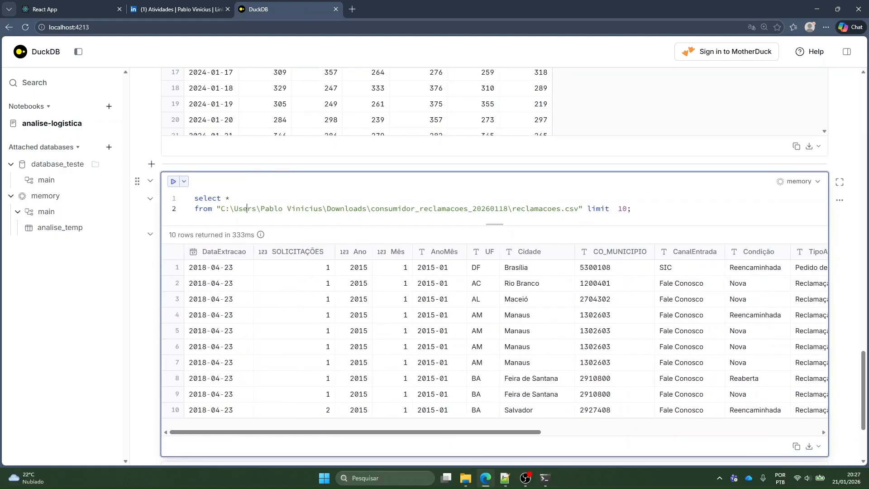
{"action": "type", "text": "min()Datra"}
{"action": "key", "text": "ctrl+shift+Left"}
{"action": "type", "text": "Dat)"}
{"action": "key", "text": "Tab"}
{"action": "type", "text": ", max(Data"}
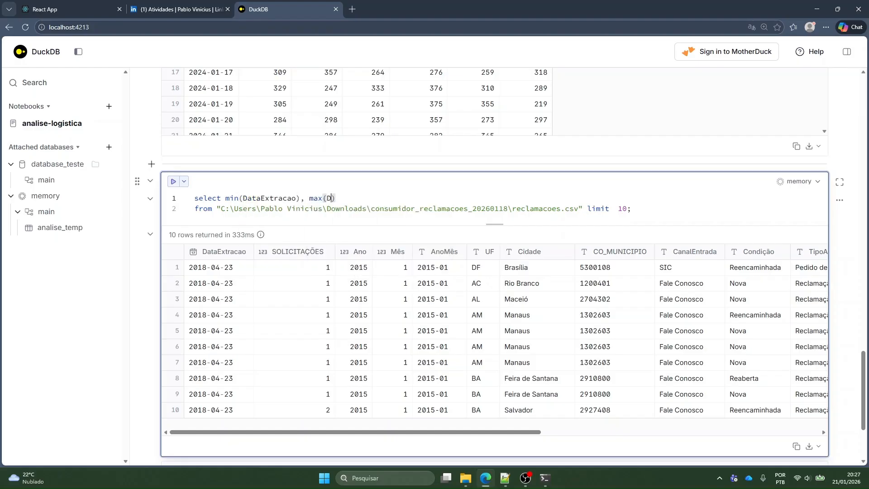
{"action": "key", "text": "Down"}
{"action": "key", "text": "Tab"}
{"action": "key", "text": "ctrl+Return"}
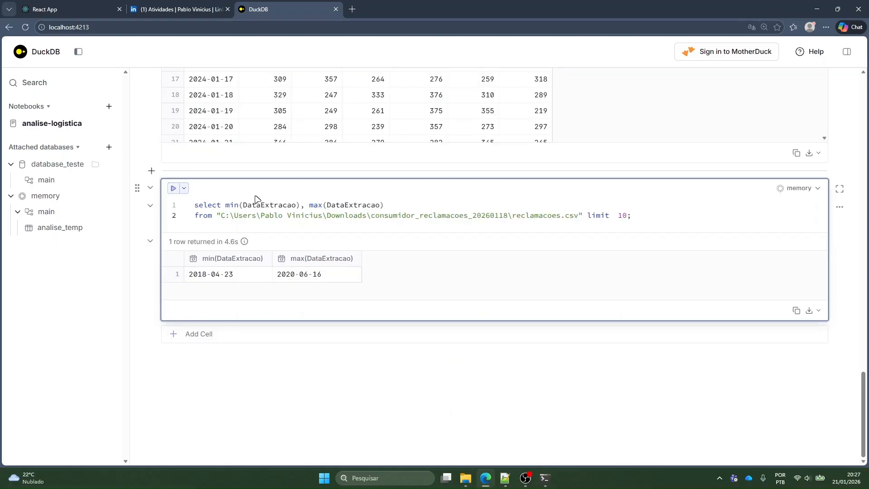
Put the asterisk back in place of the min and max expressions and rerun the 10-row complaints preview
{"action": "key", "text": "shift+Home"}
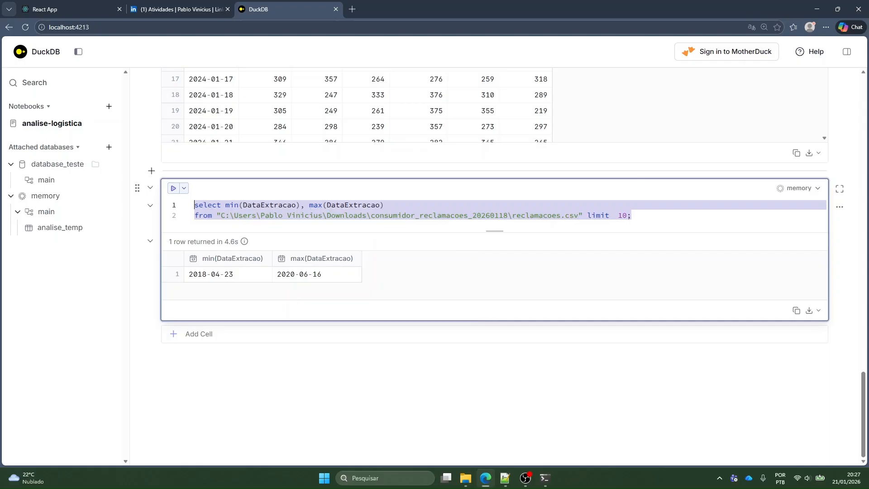
{"action": "key", "text": "End"}
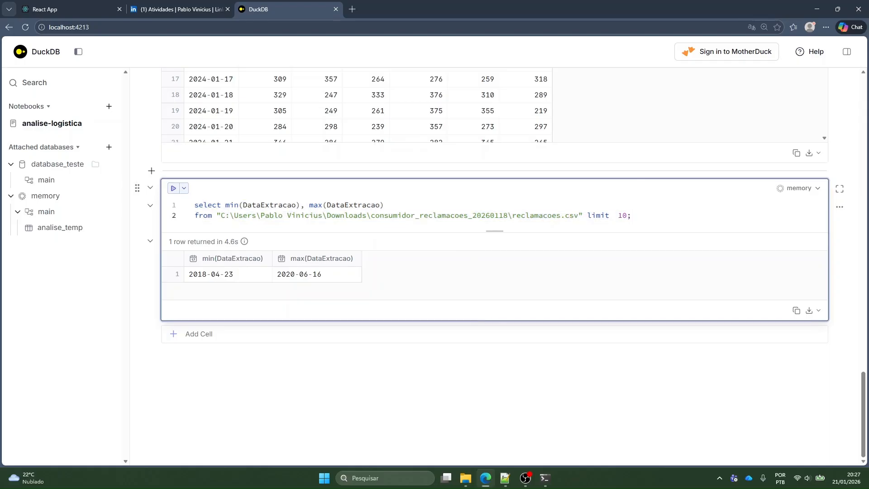
{"action": "left_click_drag", "start_coordinate": [384, 204], "coordinate": [225, 205]}
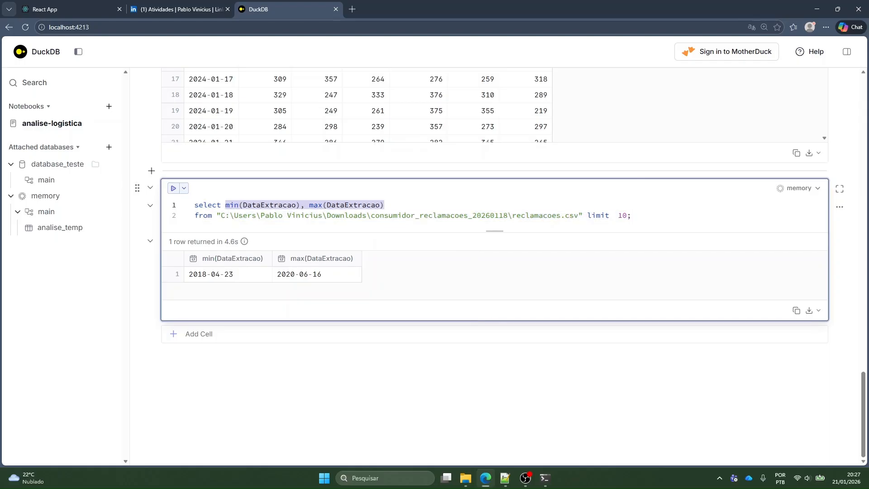
{"action": "type", "text": "*"}
{"action": "key", "text": "ctrl+Return"}
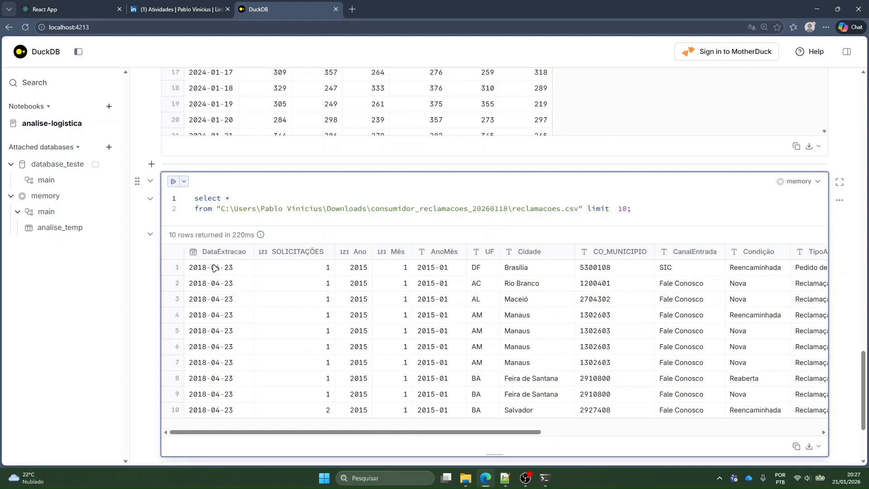
Inspect the DataExtracao and Ano values in the complaints preview
{"action": "left_click", "coordinate": [236, 366]}
{"action": "left_click_drag", "start_coordinate": [322, 432], "coordinate": [235, 430]}
{"action": "left_click", "coordinate": [356, 349]}
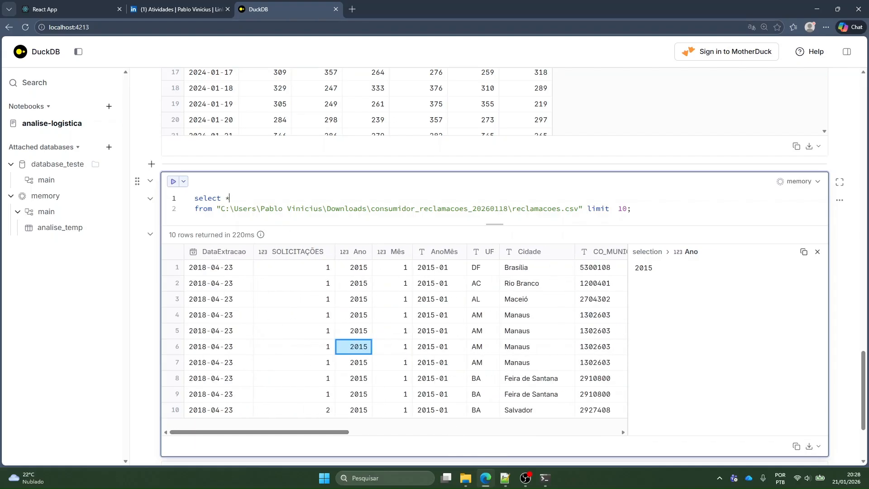
Remove the 10-row limit from the reclamacoes.csv query
{"action": "left_click_drag", "start_coordinate": [627, 208], "coordinate": [587, 208]}
{"action": "key", "text": "BackSpace"}
{"action": "key", "text": "BackSpace"}
Wrap the complaints select in a copy ( ... ) statement and start its to clause on a separate line below
{"action": "key", "text": "ctrl+Home"}
{"action": "key", "text": "Return"}
{"action": "key", "text": "Up"}
{"action": "type", "text": "copy "}
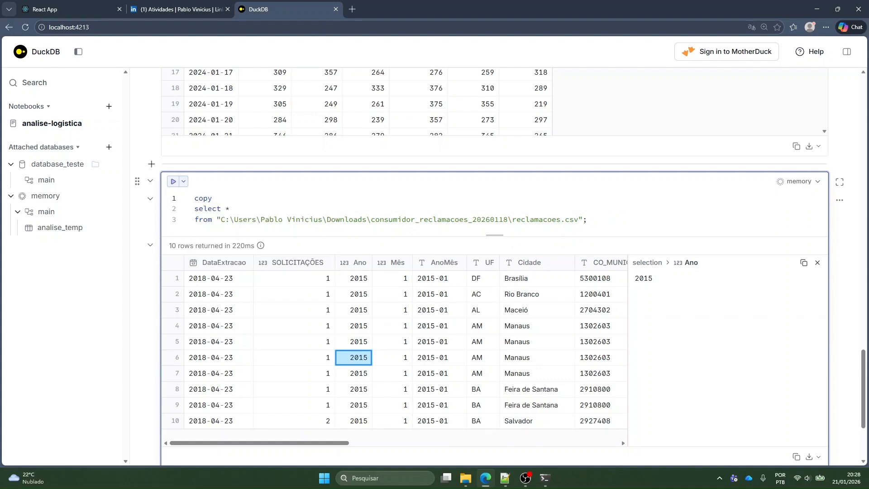
{"action": "type", "text": "("}
{"action": "type", "text": ")"}
{"action": "key", "text": "Return"}
{"action": "key", "text": "Return"}
{"action": "type", "text": "to"}
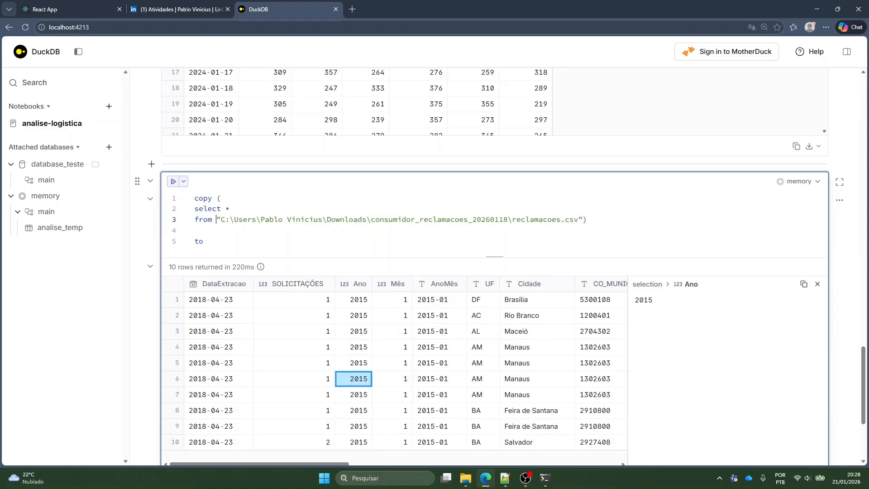
Copy the quoted reclamacoes.csv path from the from line into the to clause as the export target
{"action": "left_click_drag", "start_coordinate": [217, 219], "coordinate": [587, 220]}
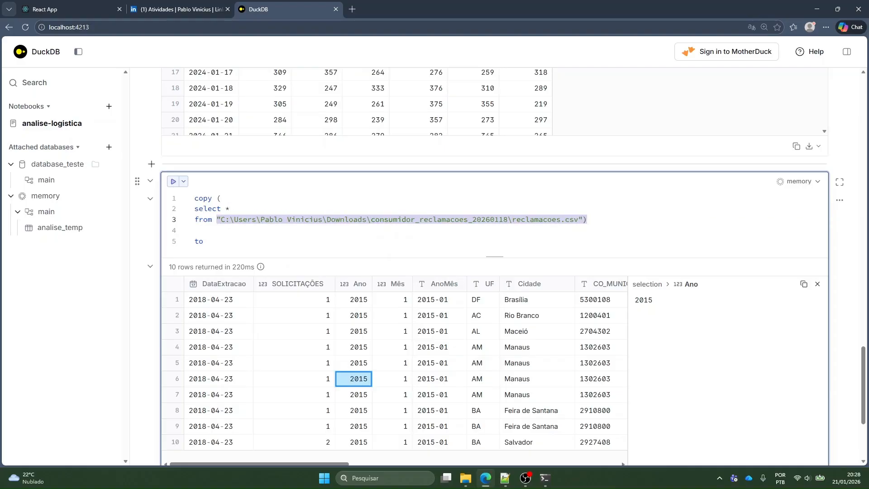
{"action": "key", "text": "Down"}
{"action": "key", "text": "Down"}
{"action": "key", "text": "ctrl+v"}
Change the export target to reclamacoes.parquet, without the extra closing parenthesis, and run the copy statement
{"action": "key", "text": "shift+Left"}
{"action": "key", "text": "shift+Left"}
{"action": "key", "text": "shift+Left"}
{"action": "key", "text": "shift+Left"}
{"action": "key", "text": "shift+Left"}
{"action": "key", "text": "shift+Left"}
{"action": "key", "text": "shift+Left"}
{"action": "key", "text": "shift+Left"}
{"action": "key", "text": "shift+Left"}
{"action": "key", "text": "shift+Left"}
{"action": "key", "text": "shift+Left"}
{"action": "key", "text": "shift+Left"}
{"action": "key", "text": "shift+Left"}
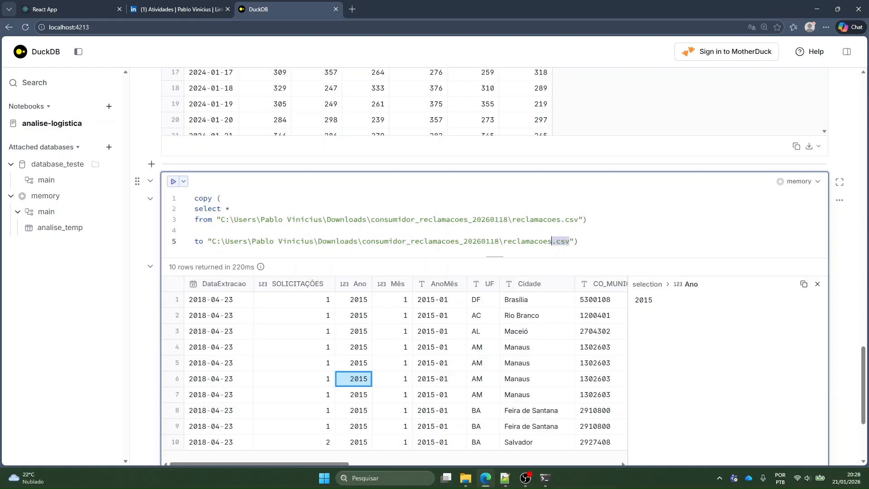
{"action": "key", "text": "Right"}
{"action": "key", "text": "shift+Left"}
{"action": "key", "text": "shift+Left"}
{"action": "key", "text": "shift+Left"}
{"action": "type", "text": "parquetr"}
{"action": "key", "text": "ctrl+Return"}
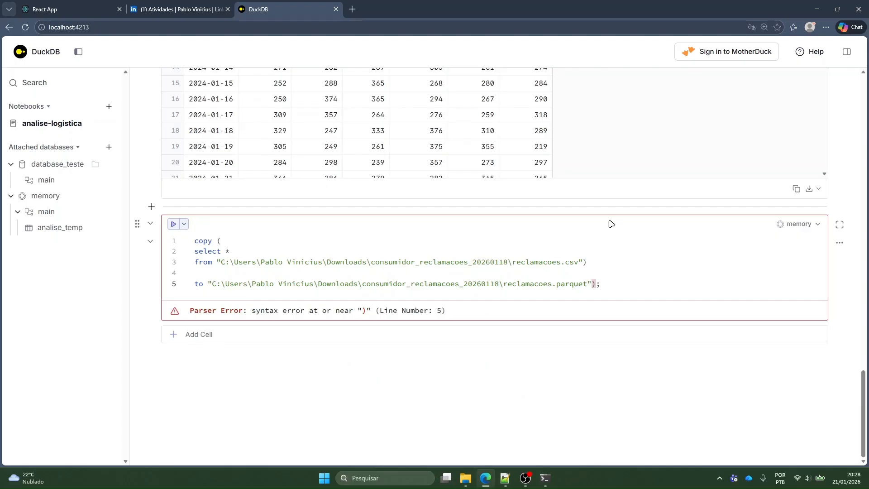
{"action": "key", "text": "ctrl+Return"}
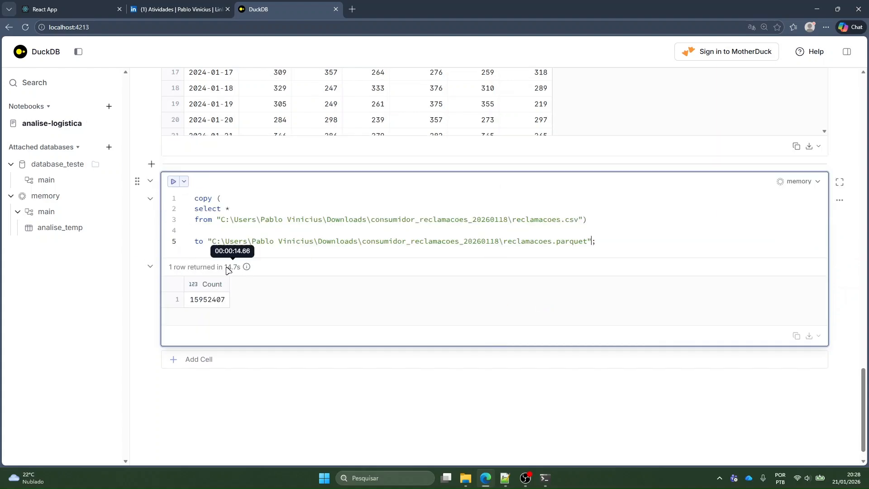
Switch to File Explorer and compare the size of reclamacoes.parquet with the CSV files in consumidor_reclamacoes_20260118
{"action": "left_click", "coordinate": [465, 478]}
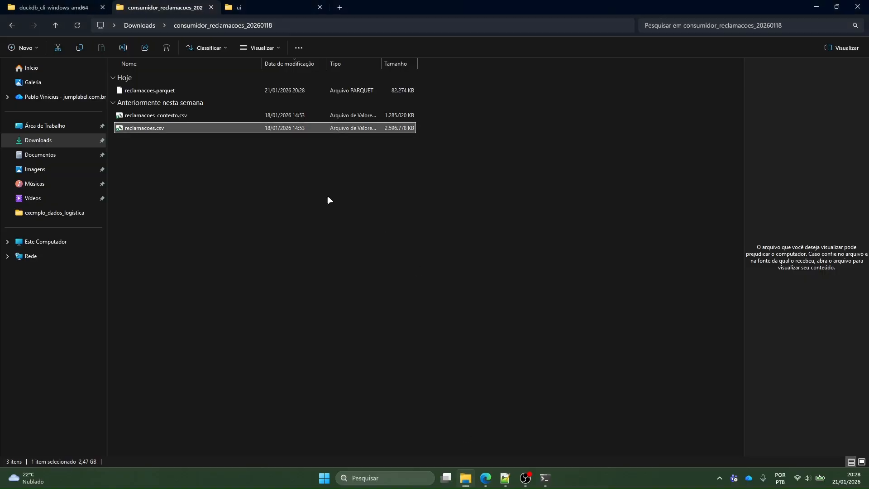
{"action": "left_click", "coordinate": [330, 199]}
{"action": "left_click", "coordinate": [314, 89]}
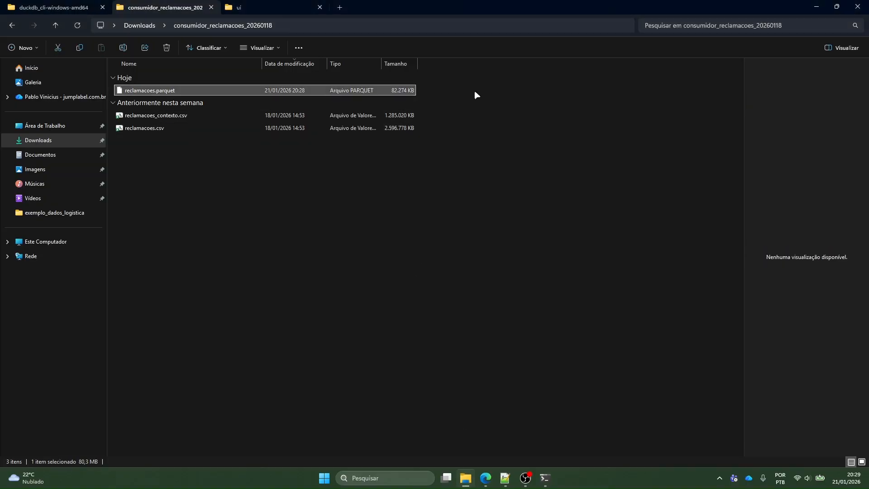
{"action": "left_click", "coordinate": [245, 129]}
{"action": "left_click_drag", "start_coordinate": [456, 169], "coordinate": [390, 71]}
{"action": "left_click", "coordinate": [395, 102]}
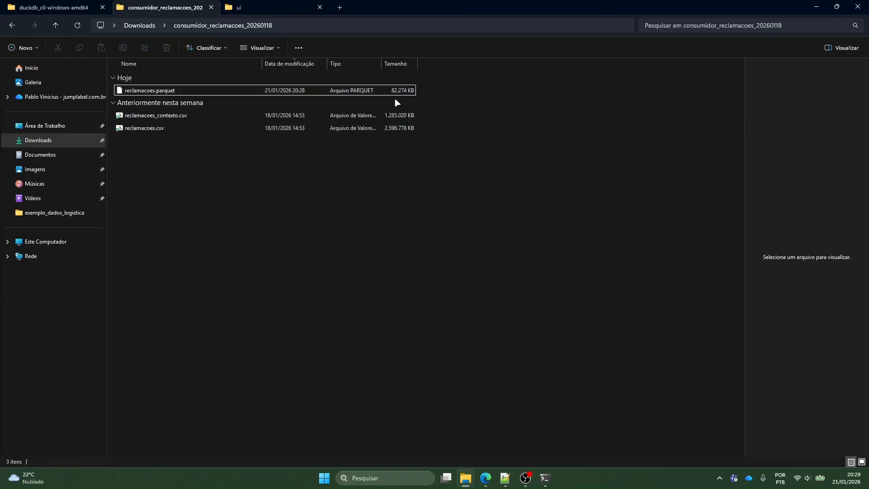
{"action": "left_click", "coordinate": [322, 91]}
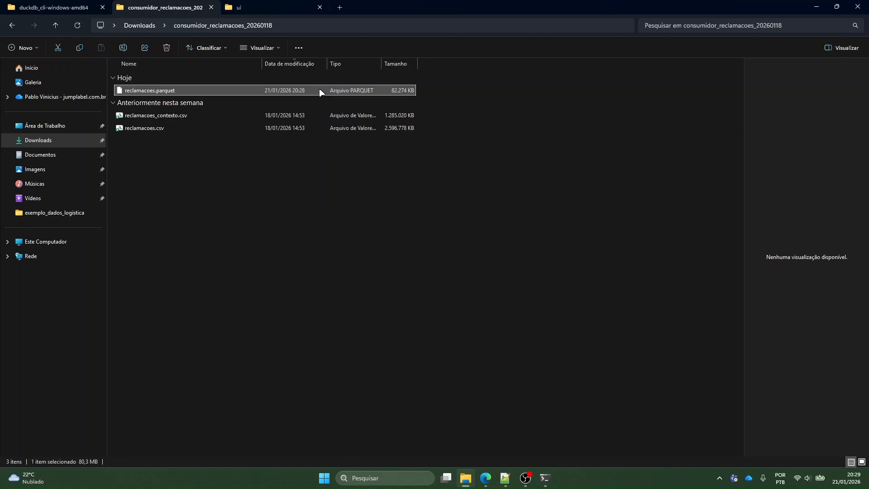
{"action": "left_click", "coordinate": [450, 190]}
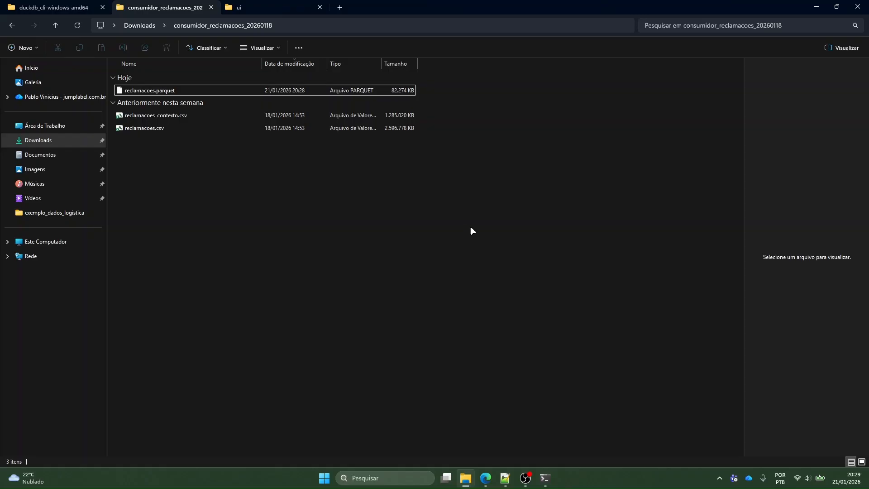
Return to the DuckDB notebook in the browser and review the source and target paths of the copy statement
{"action": "left_click", "coordinate": [491, 478]}
{"action": "left_click_drag", "start_coordinate": [358, 219], "coordinate": [596, 241]}
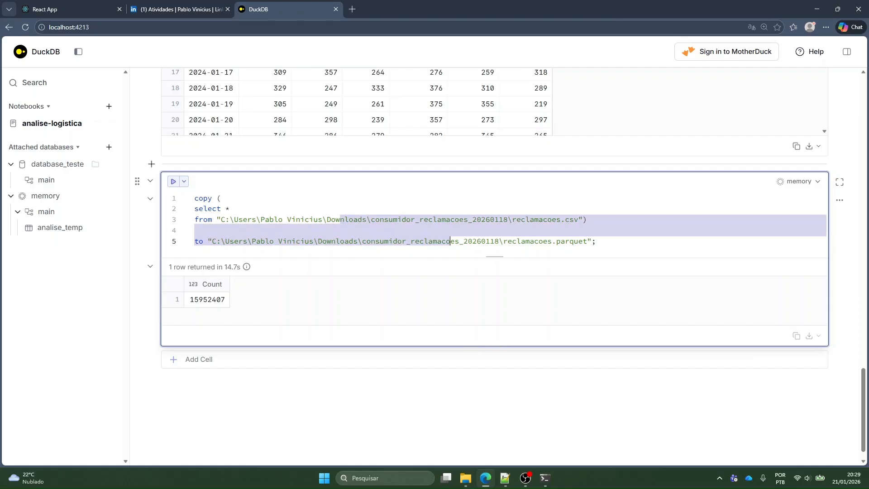
{"action": "left_click", "coordinate": [595, 240]}
{"action": "left_click_drag", "start_coordinate": [358, 219], "coordinate": [595, 241]}
{"action": "left_click", "coordinate": [194, 229]}
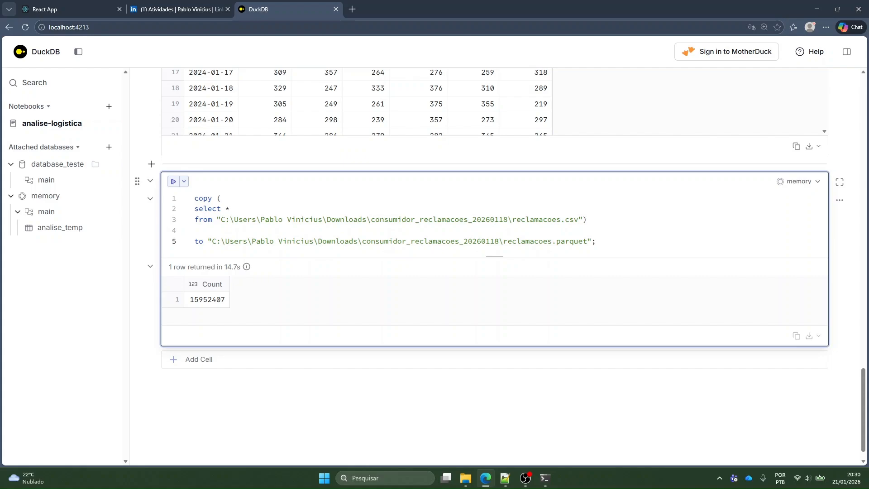
{"action": "left_click", "coordinate": [525, 478]}
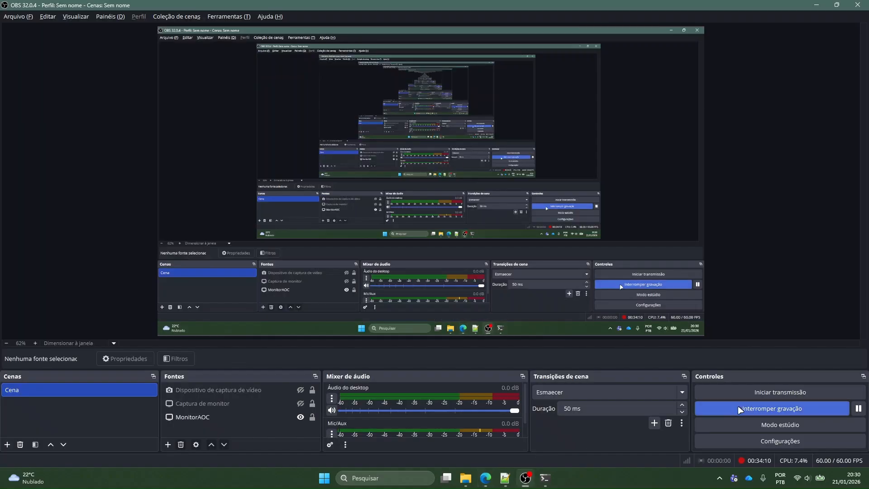